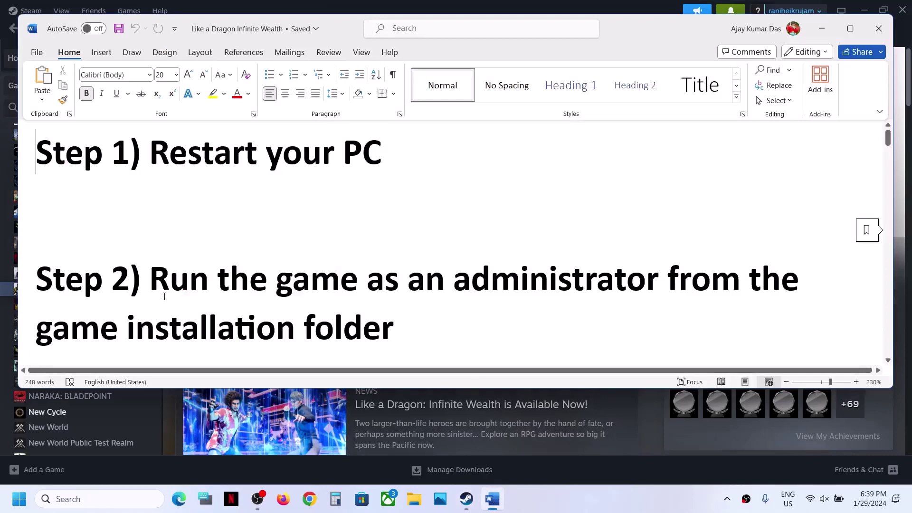
Switch to Steam and open the local installation folder of Like a Dragon: Infinite Wealth
drag(162, 294, 414, 328)
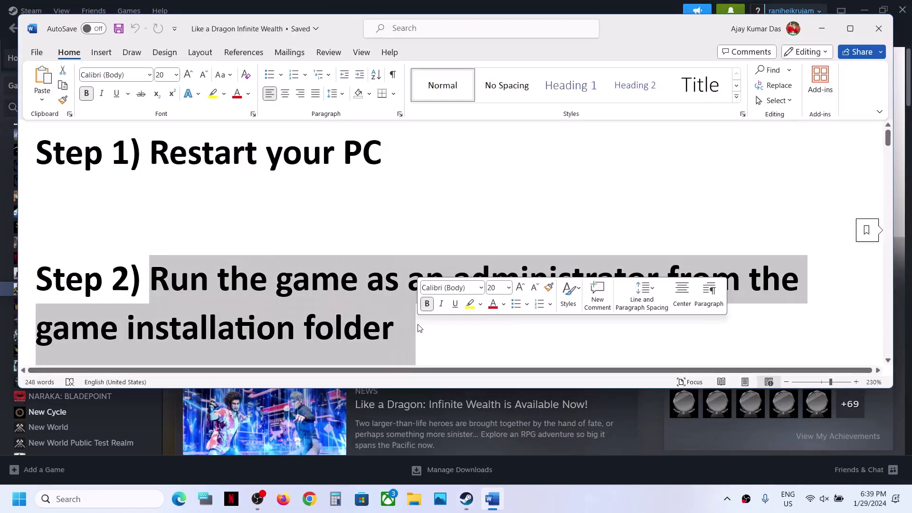
click(824, 29)
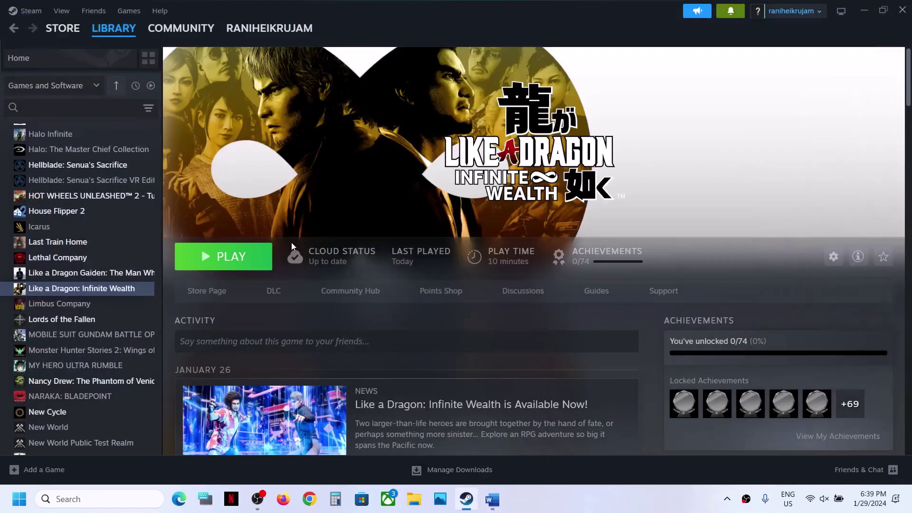
right_click(119, 293)
mouse_move(146, 361)
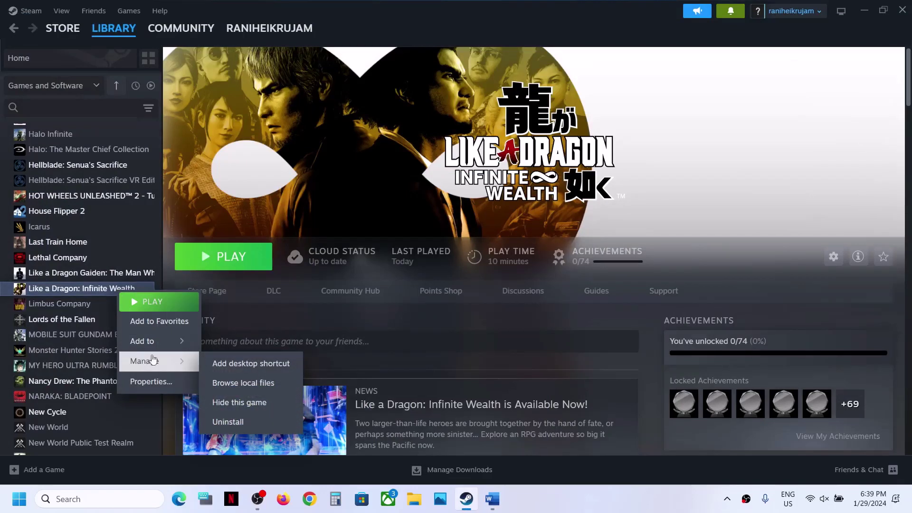
click(233, 383)
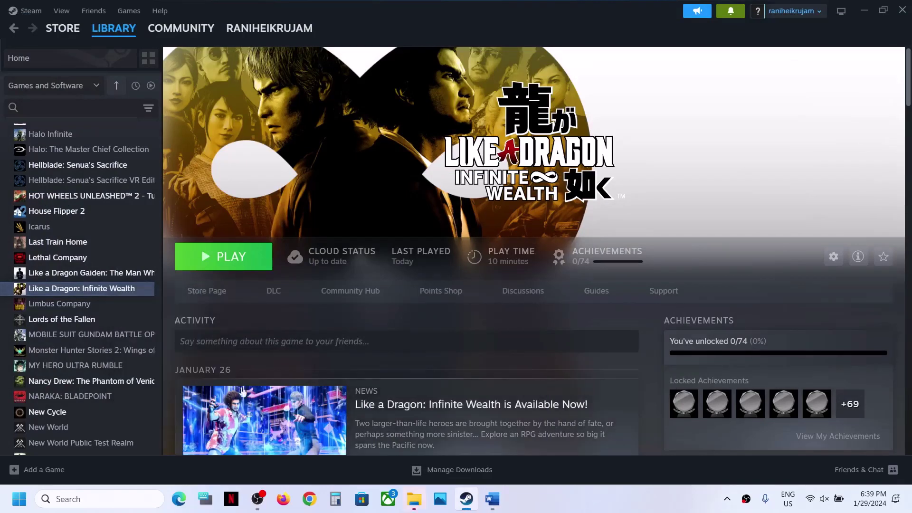
click(413, 499)
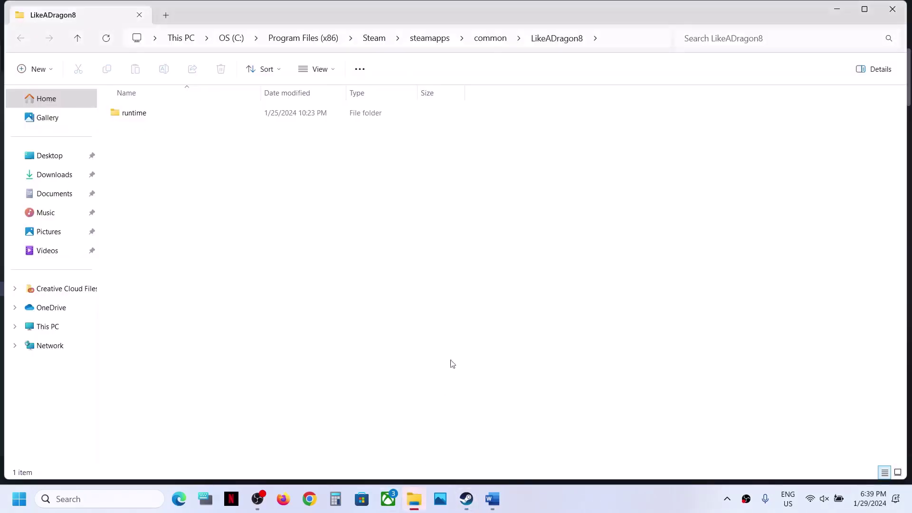
Open the media folder inside the game's runtime folder
click(195, 119)
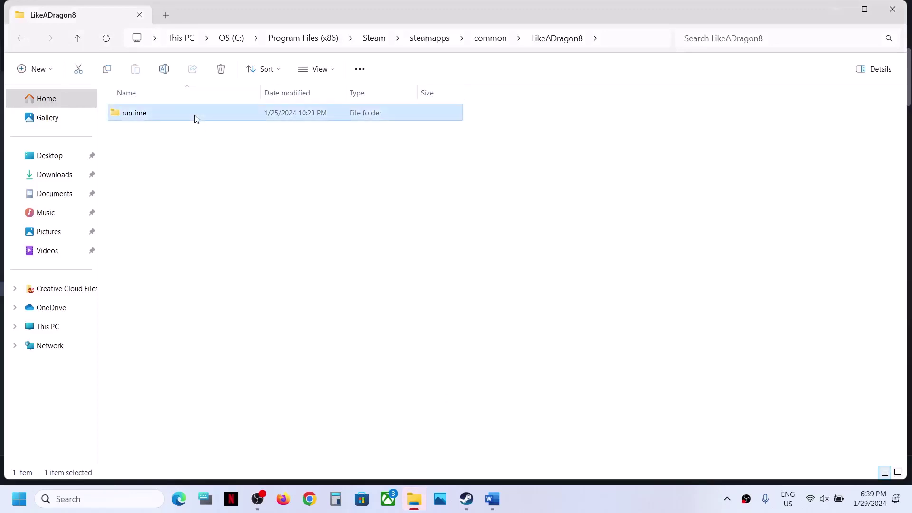
double_click(196, 119)
double_click(196, 118)
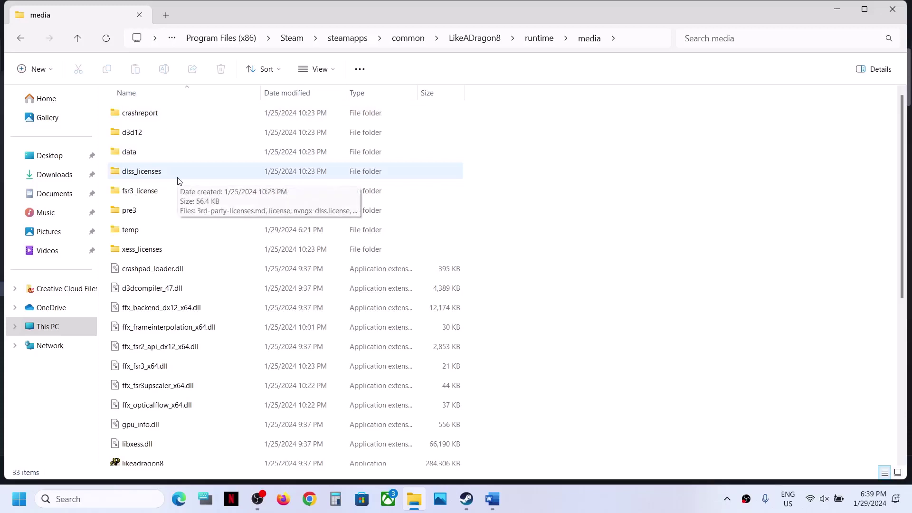
Set the likeadragon8 application to always run as an administrator and apply the change
scroll(177, 179, down, 5)
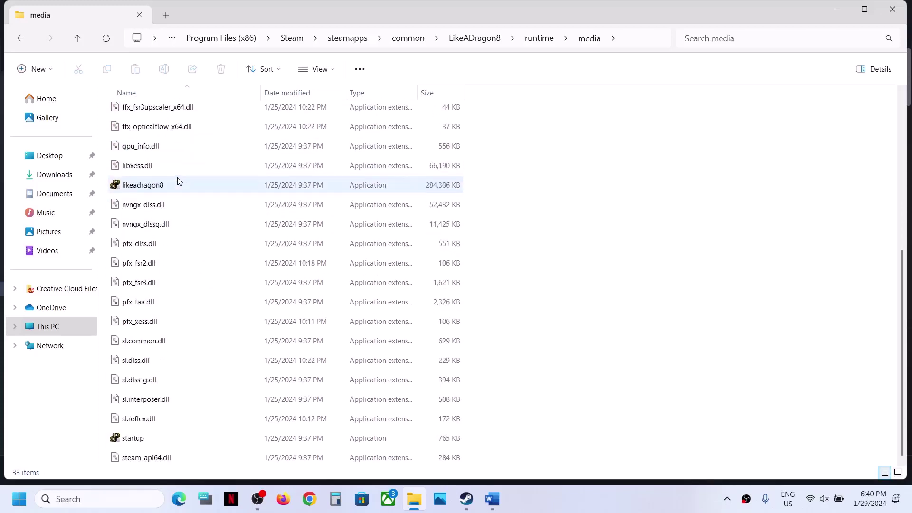
click(142, 188)
right_click(152, 190)
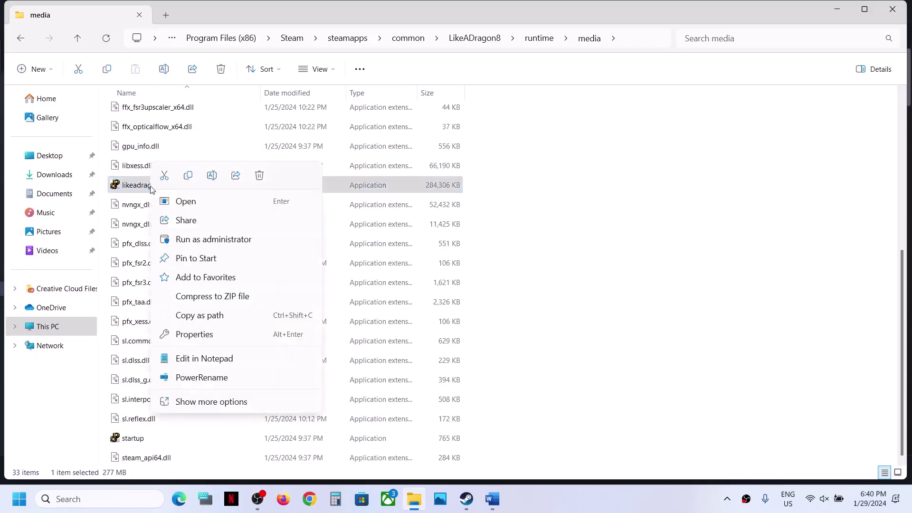
click(211, 334)
click(251, 189)
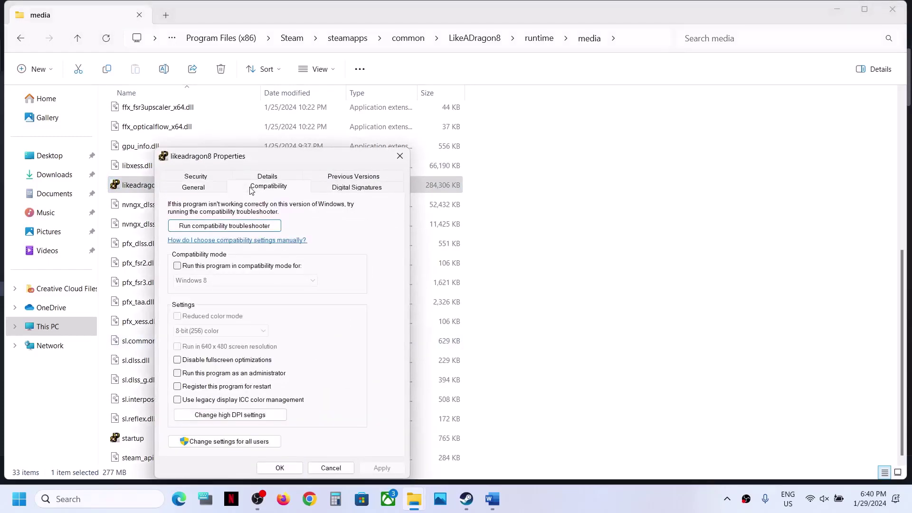
click(178, 375)
click(383, 468)
click(280, 466)
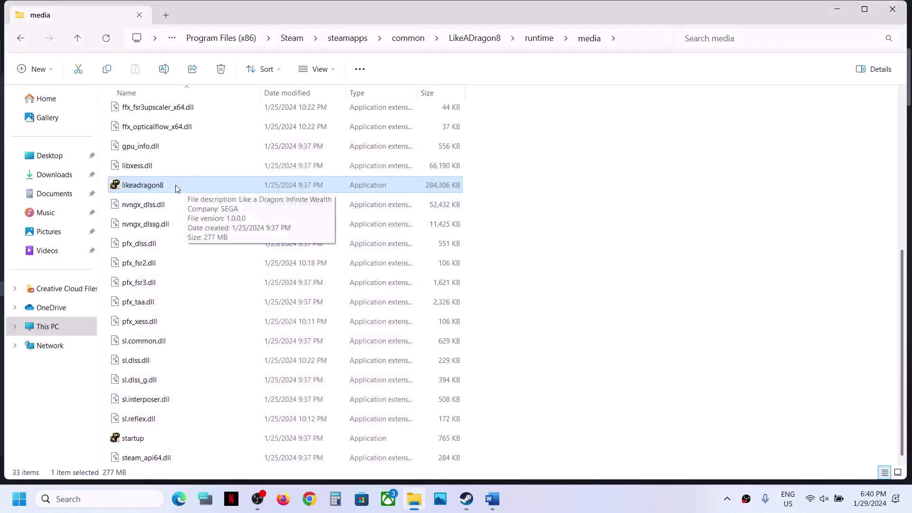
Review the compatibility settings of the likeadragon8 application and close its properties
right_click(170, 187)
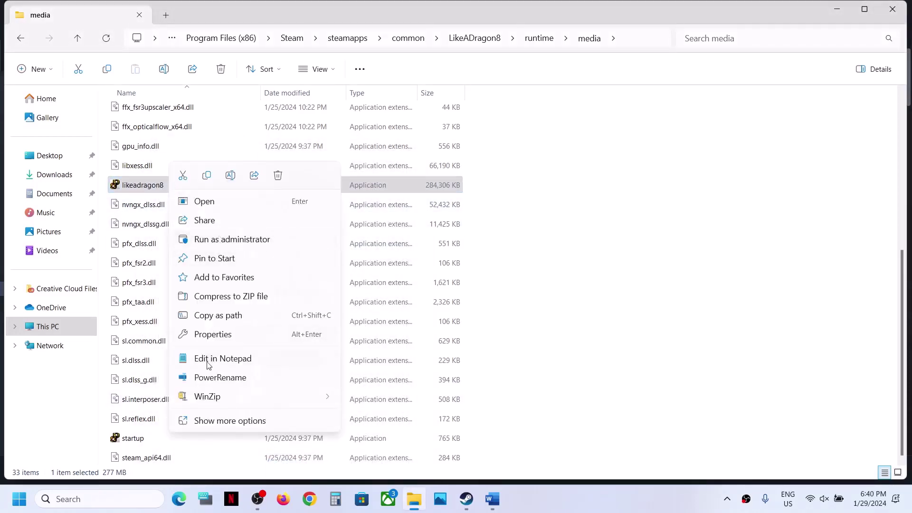
click(222, 338)
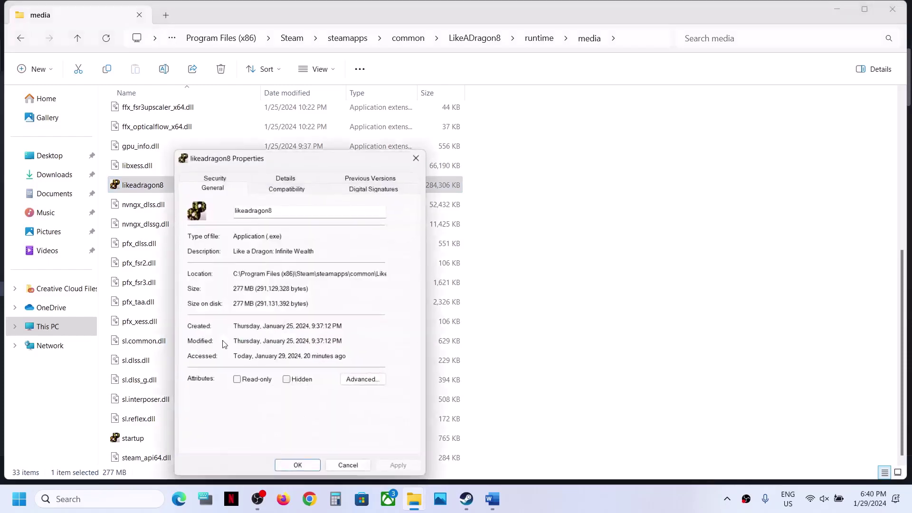
click(273, 189)
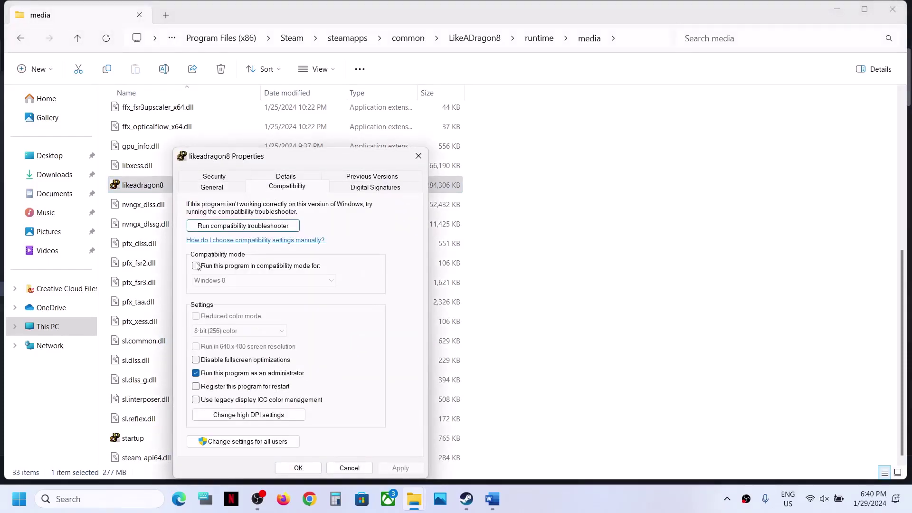
click(418, 156)
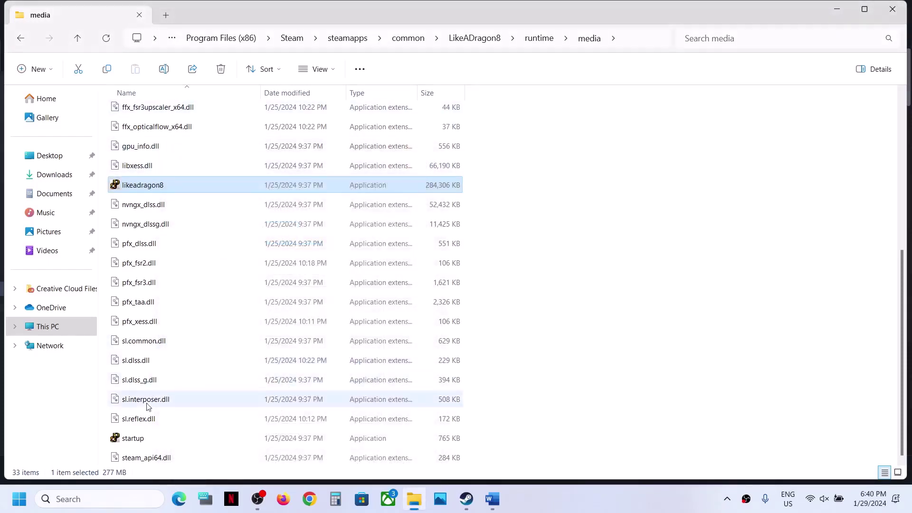
Set the startup application to always run as an administrator and apply the change
click(130, 445)
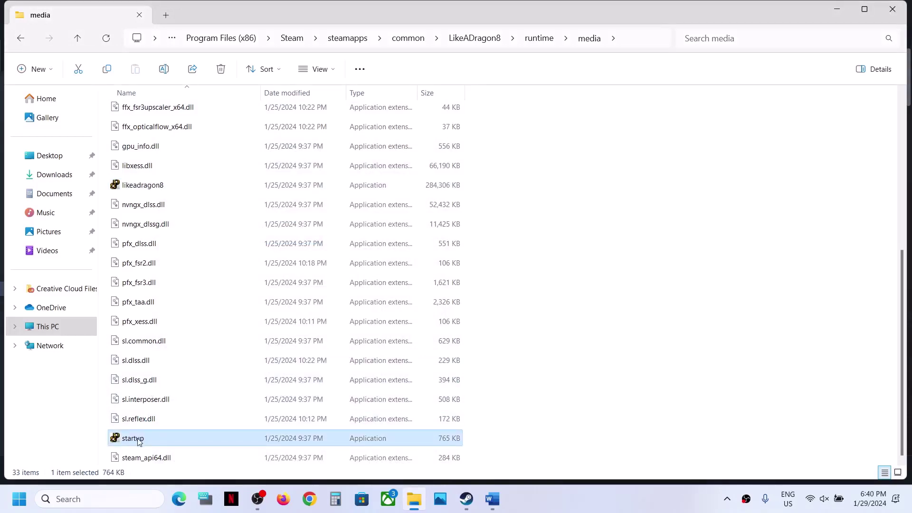
right_click(139, 442)
click(191, 340)
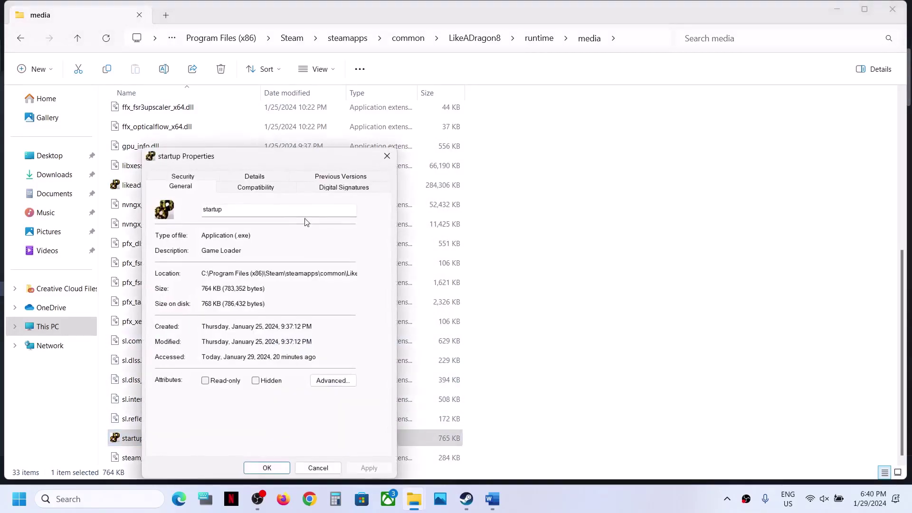
click(257, 188)
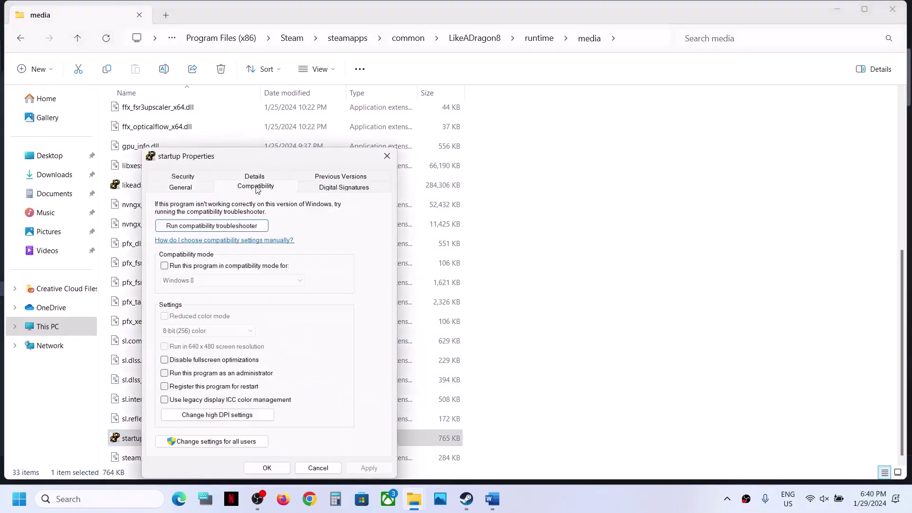
click(164, 374)
click(369, 466)
click(283, 468)
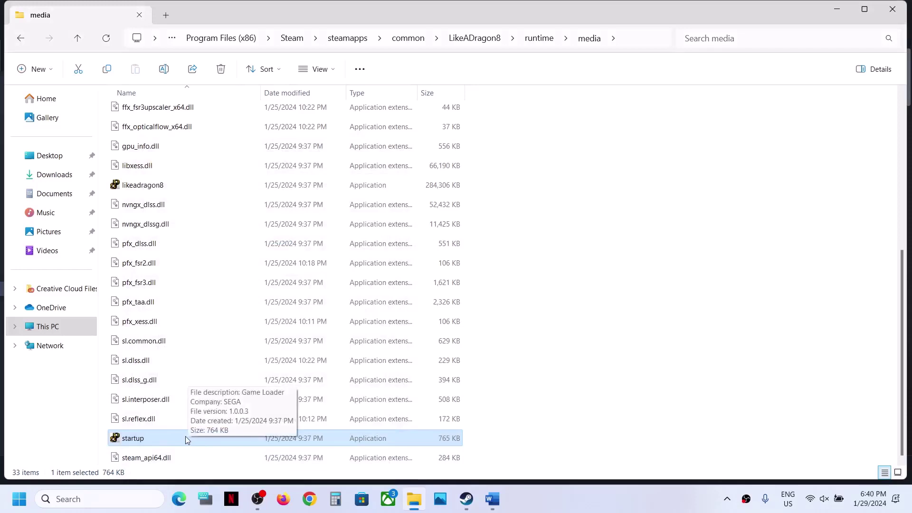
Enable compatibility mode for the likeadragon8 application with Windows 8 as the target version
click(170, 190)
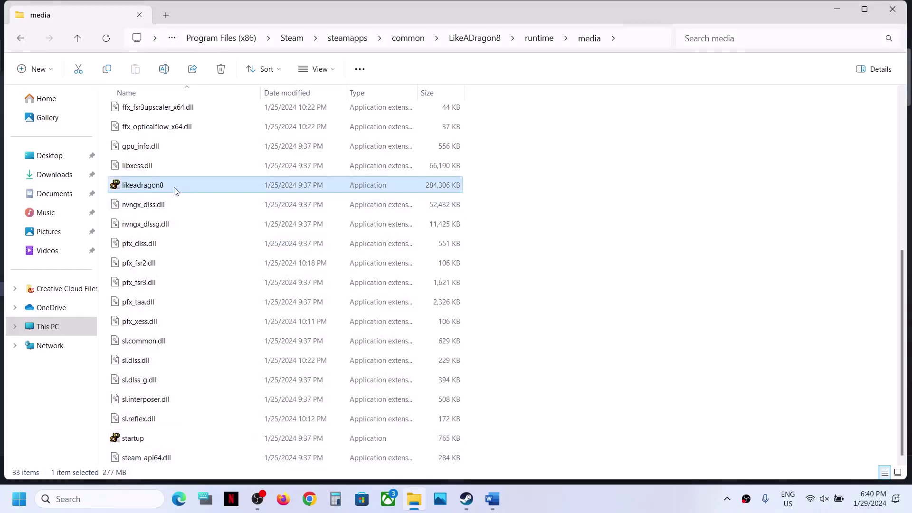
right_click(173, 187)
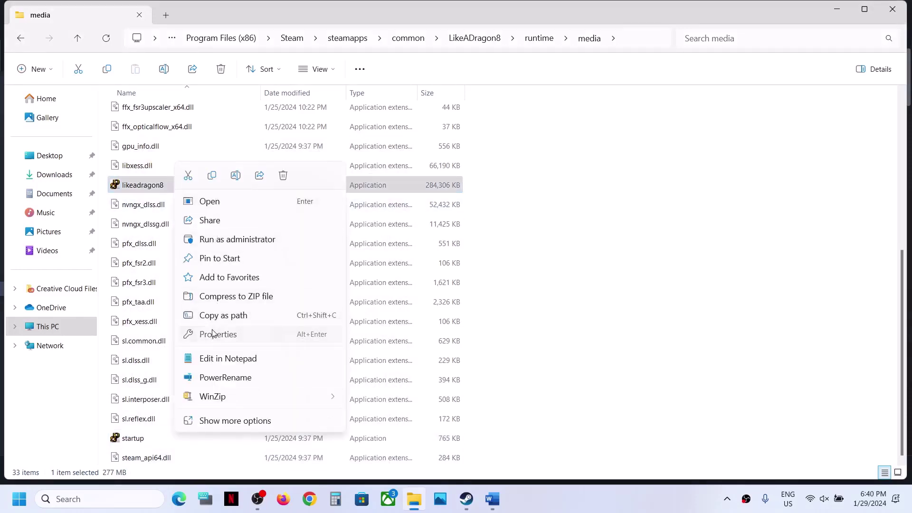
click(223, 334)
click(299, 189)
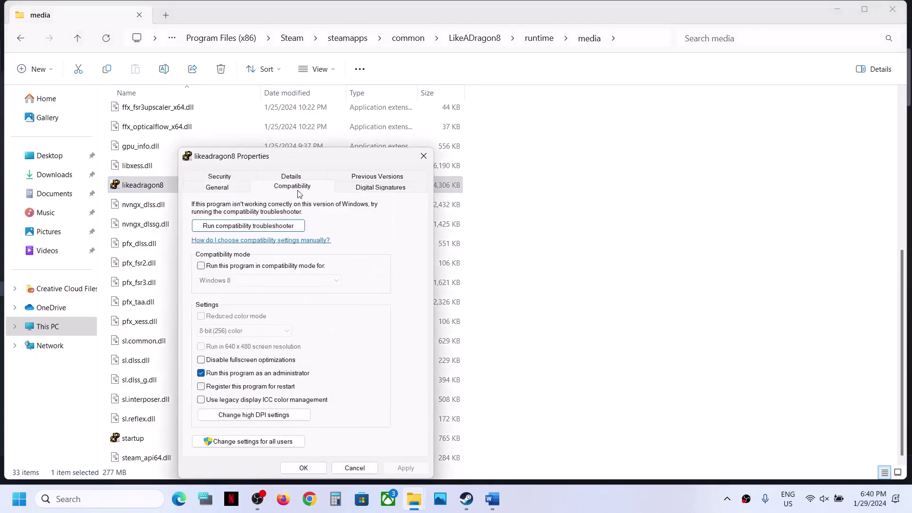
click(201, 267)
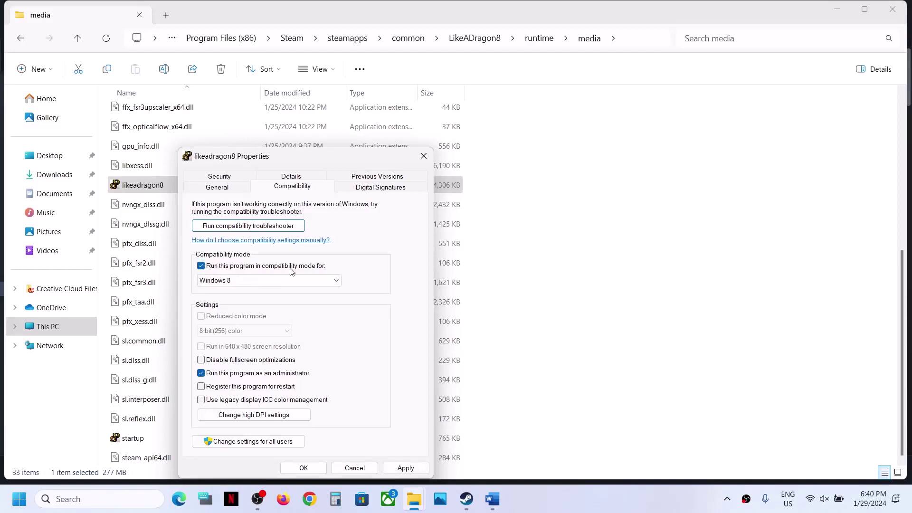
click(280, 283)
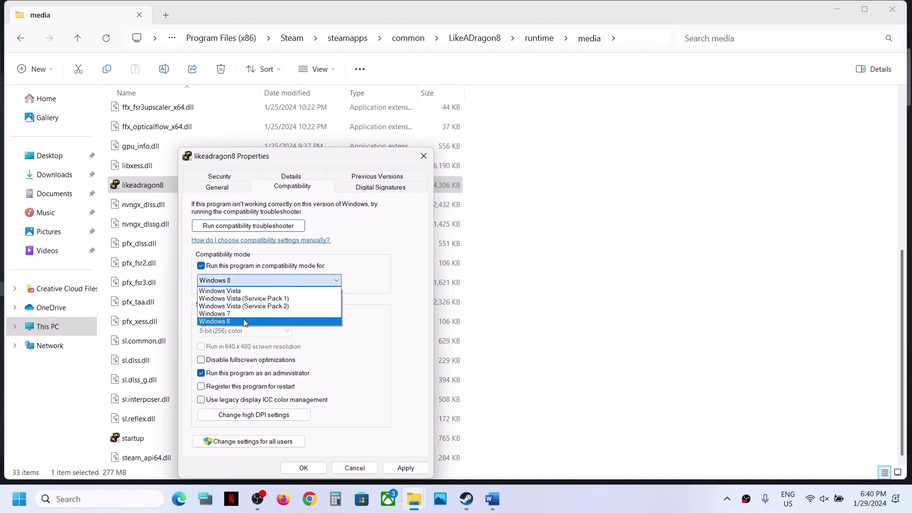
click(244, 322)
click(265, 281)
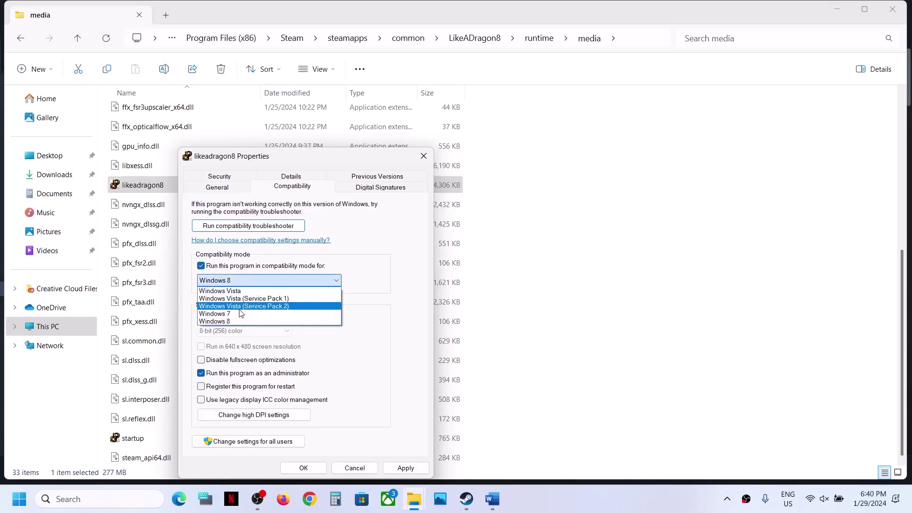
click(353, 311)
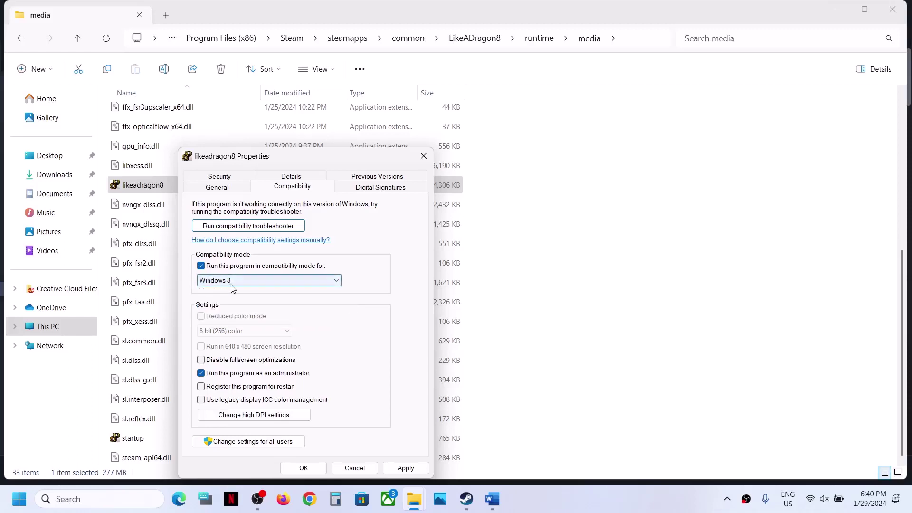
Disable fullscreen optimizations for likeadragon8 and apply its compatibility settings
click(202, 362)
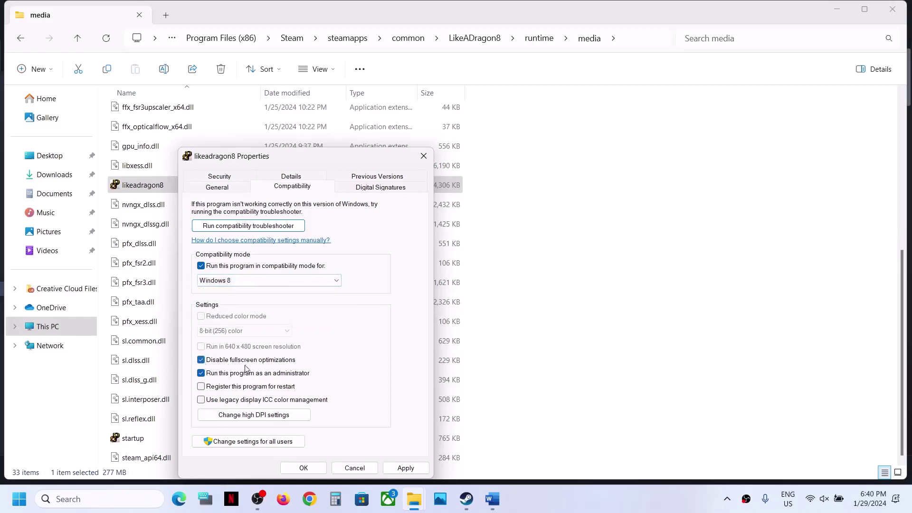
click(393, 464)
click(303, 465)
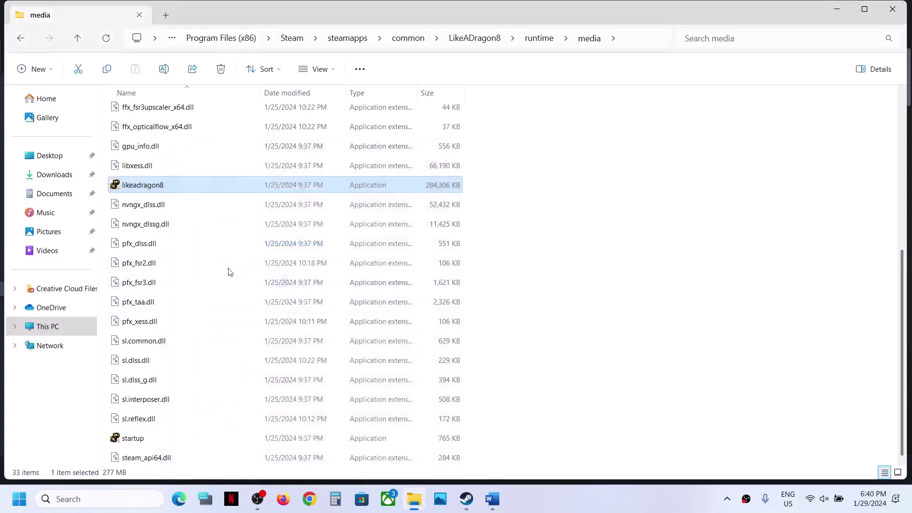
Change the compatibility mode of the likeadragon8 application to Windows 7 and apply it
right_click(185, 185)
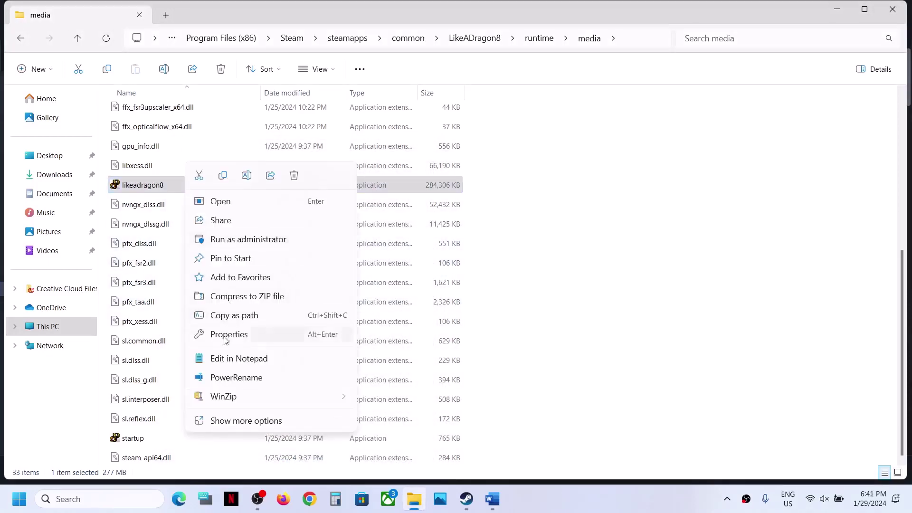
click(223, 336)
click(292, 189)
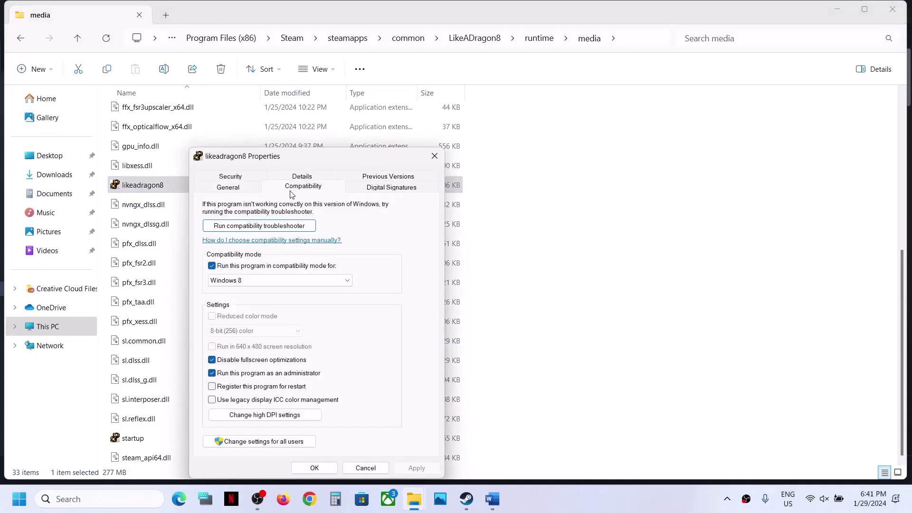
click(246, 278)
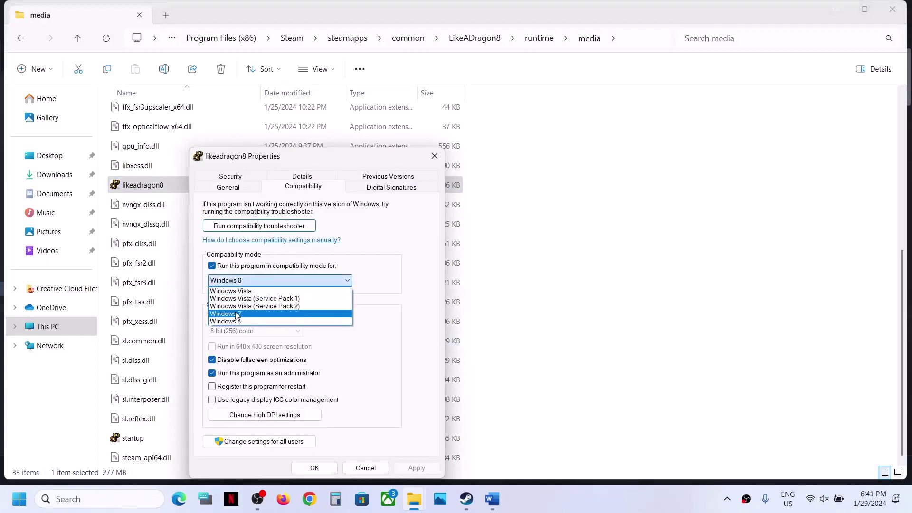
click(235, 312)
click(414, 467)
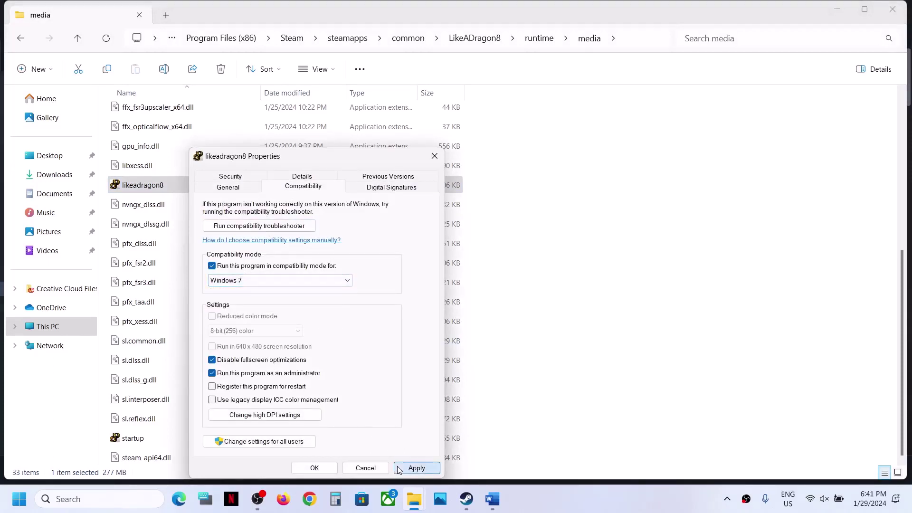
click(314, 468)
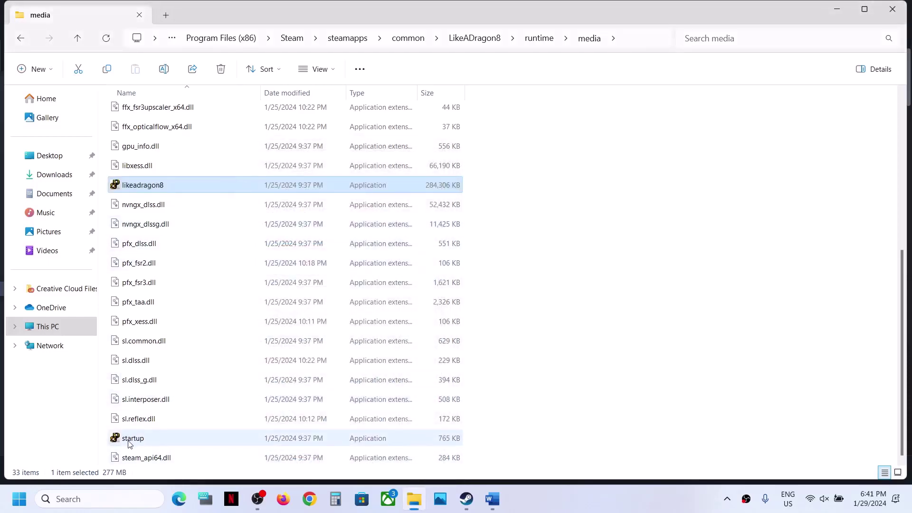
Enable Windows 8 compatibility mode for the startup application, disable its fullscreen optimizations and apply the settings
right_click(129, 443)
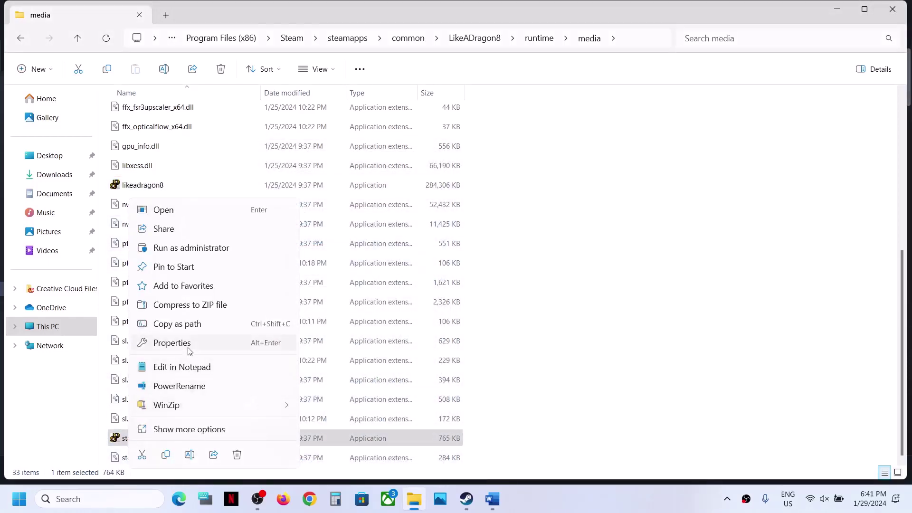
click(189, 342)
click(265, 188)
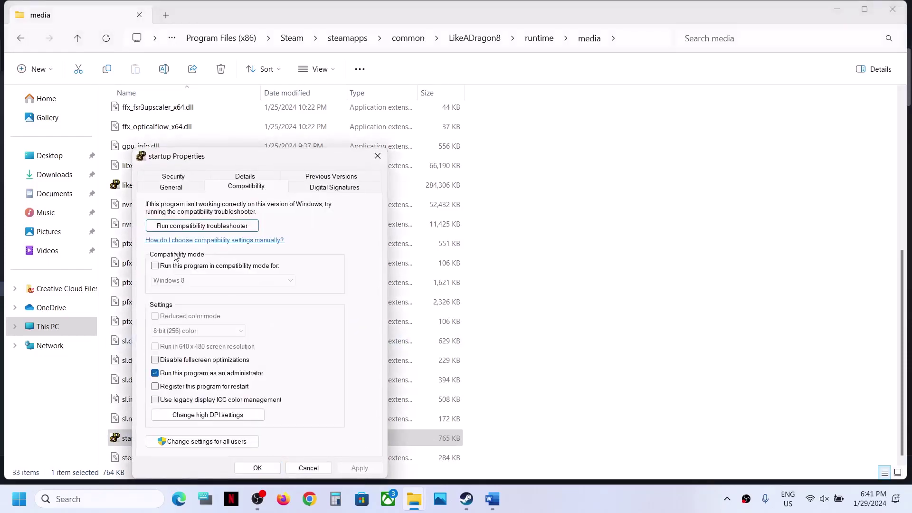
click(155, 266)
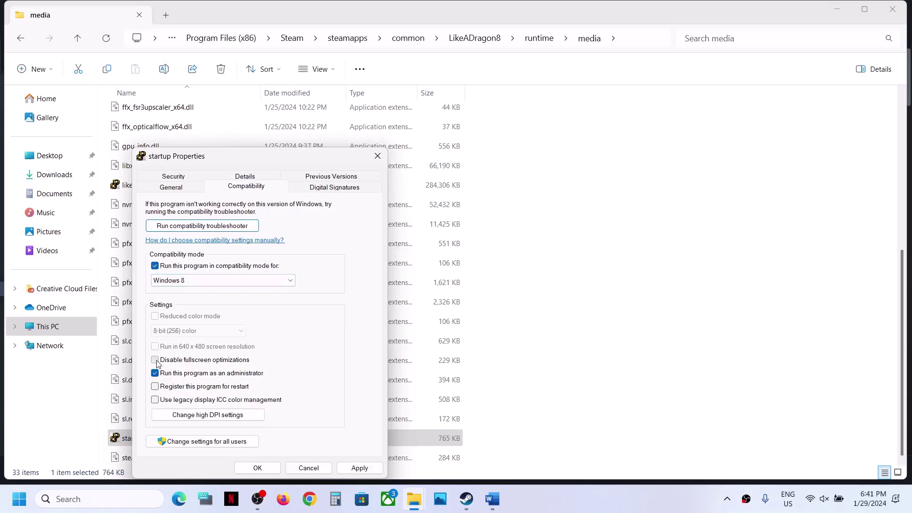
click(346, 471)
Change the compatibility mode of the startup application to Windows 7, apply it and close its properties
click(284, 281)
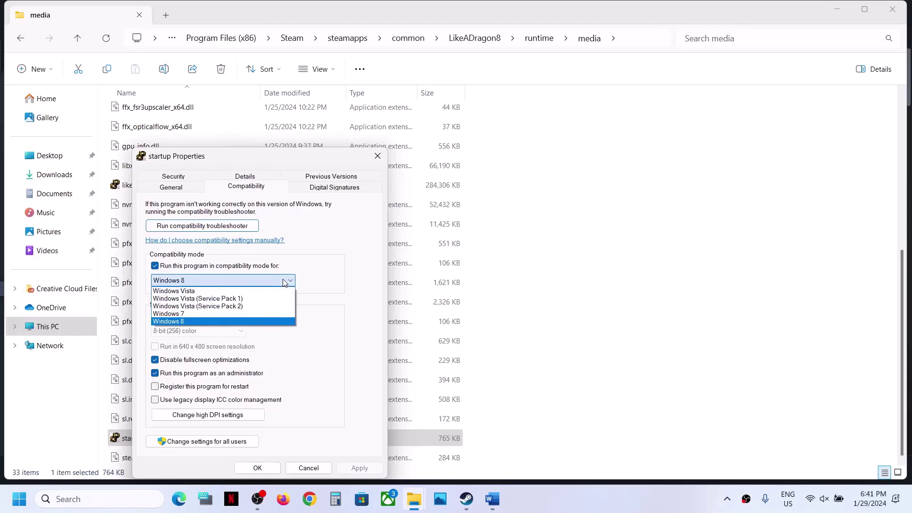
click(212, 313)
click(341, 469)
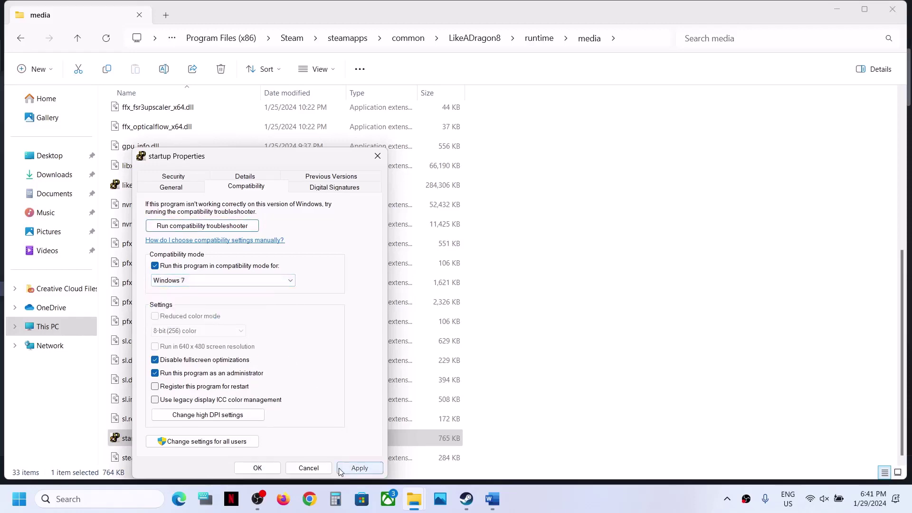
click(259, 468)
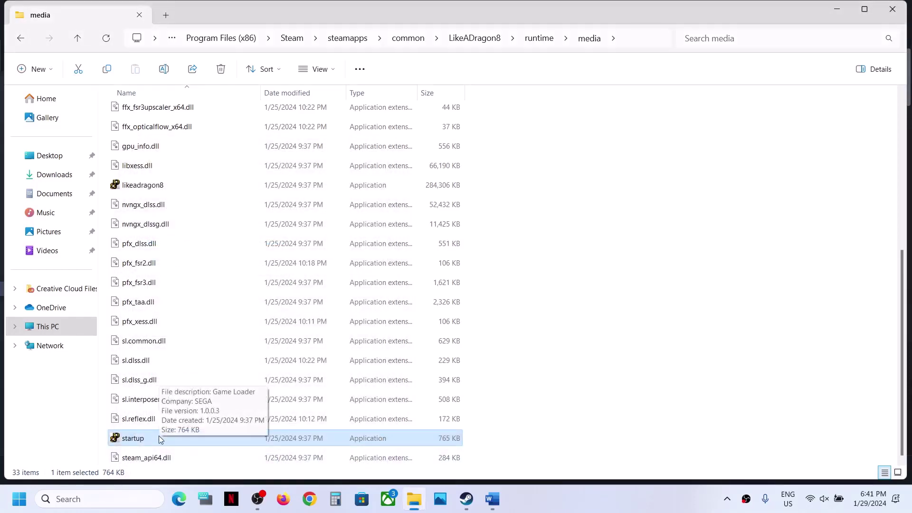
Turn off compatibility mode, disabled fullscreen optimizations and running as administrator for the likeadragon8 application, and apply the changes
right_click(174, 192)
click(166, 190)
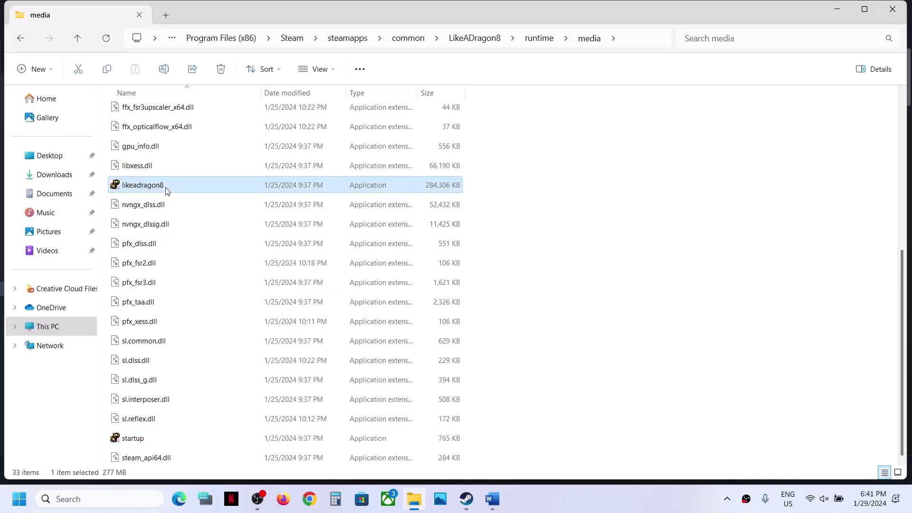
right_click(167, 190)
click(213, 340)
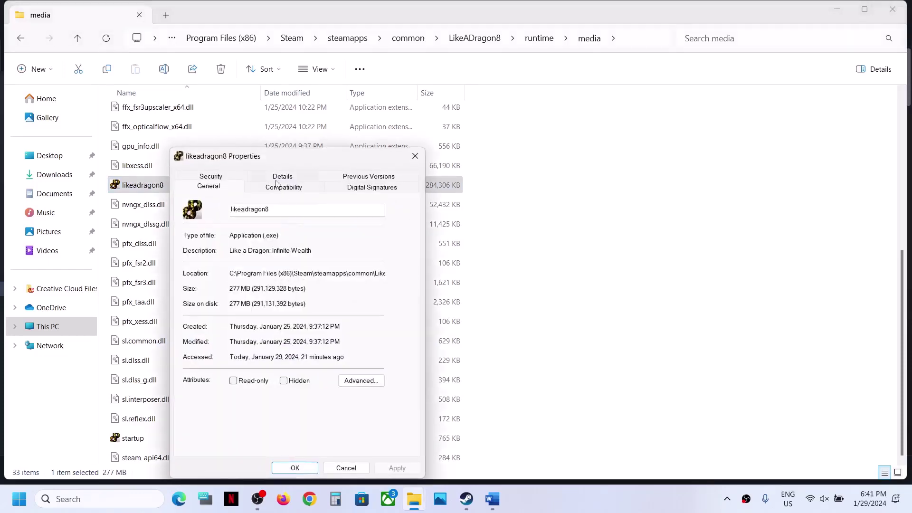
click(268, 188)
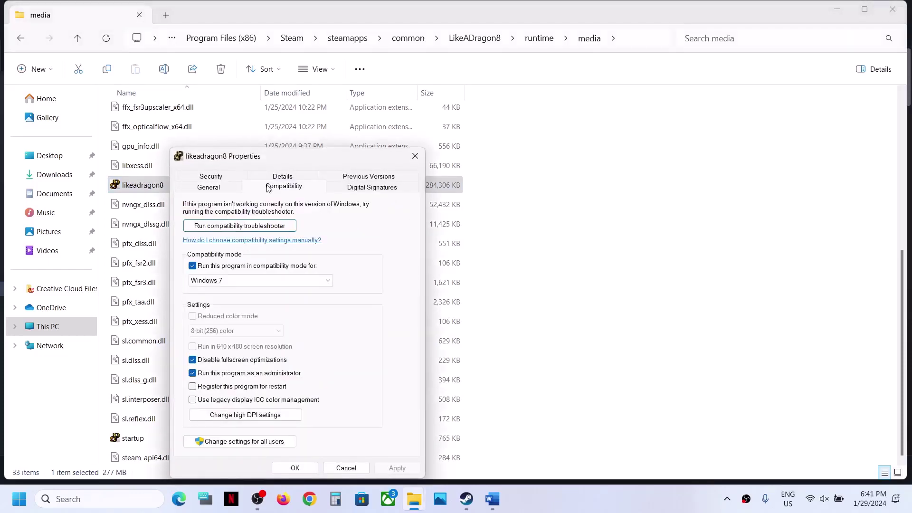
click(192, 267)
click(192, 360)
click(192, 373)
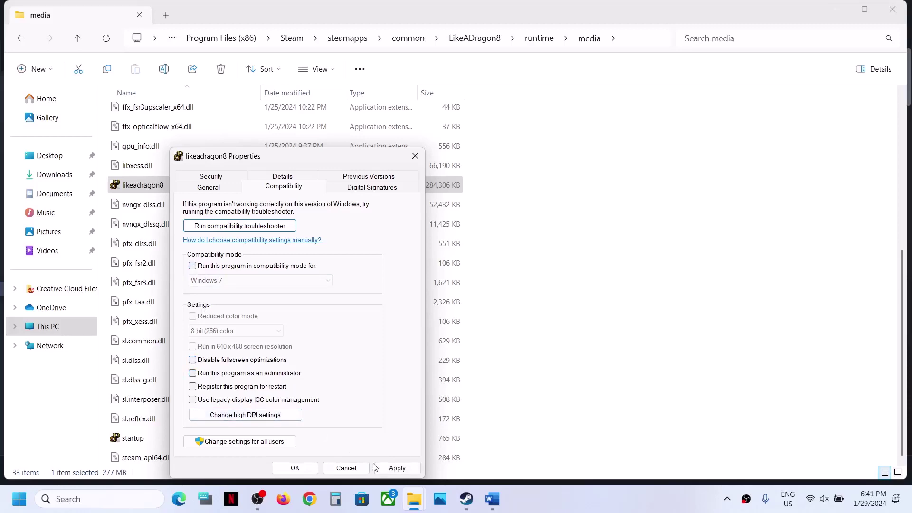
click(397, 467)
click(295, 468)
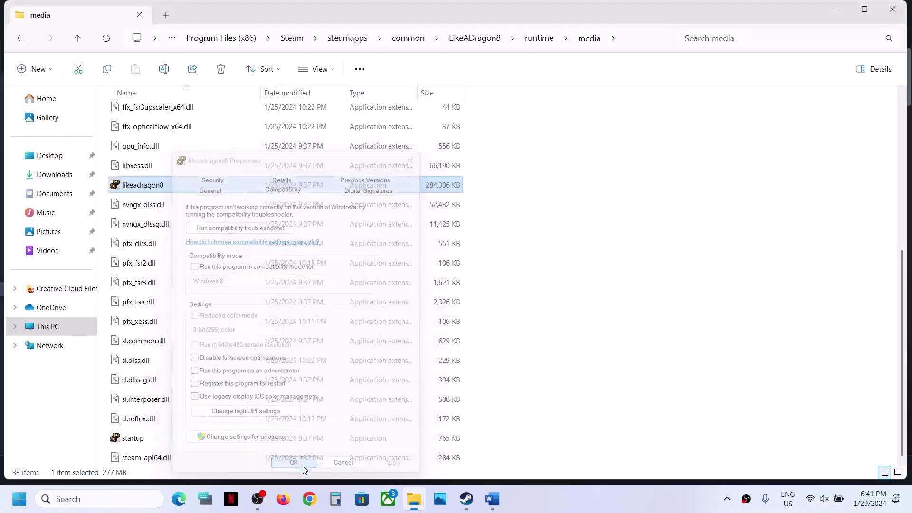
Clear the same three compatibility options for the startup application, apply the changes and close the game folder
click(133, 438)
right_click(141, 438)
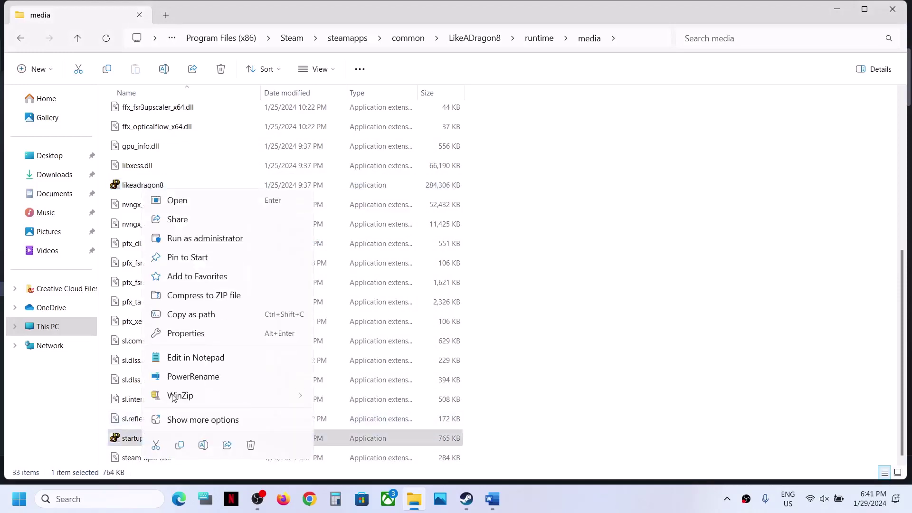
click(199, 334)
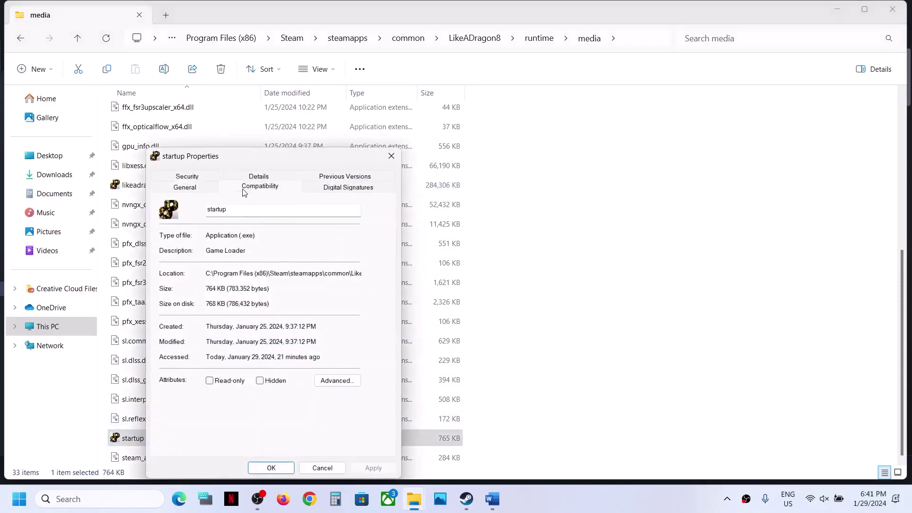
click(244, 189)
click(169, 266)
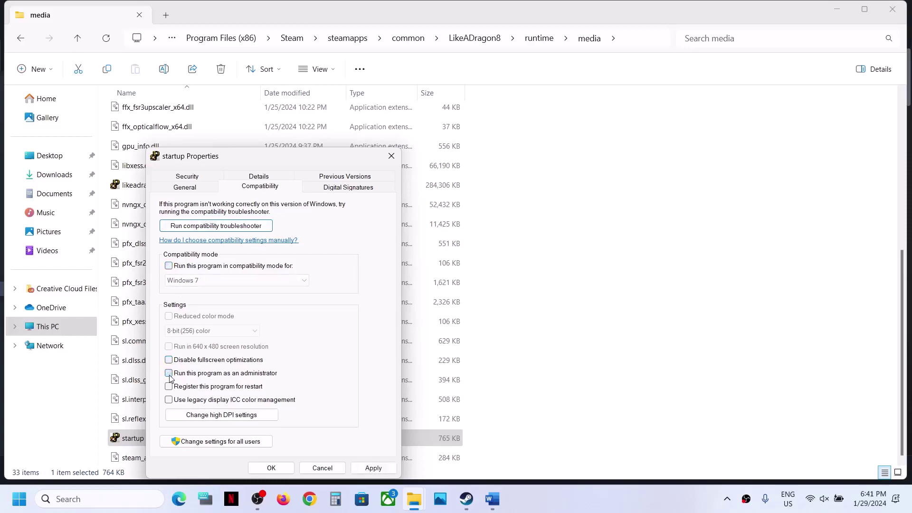
click(373, 468)
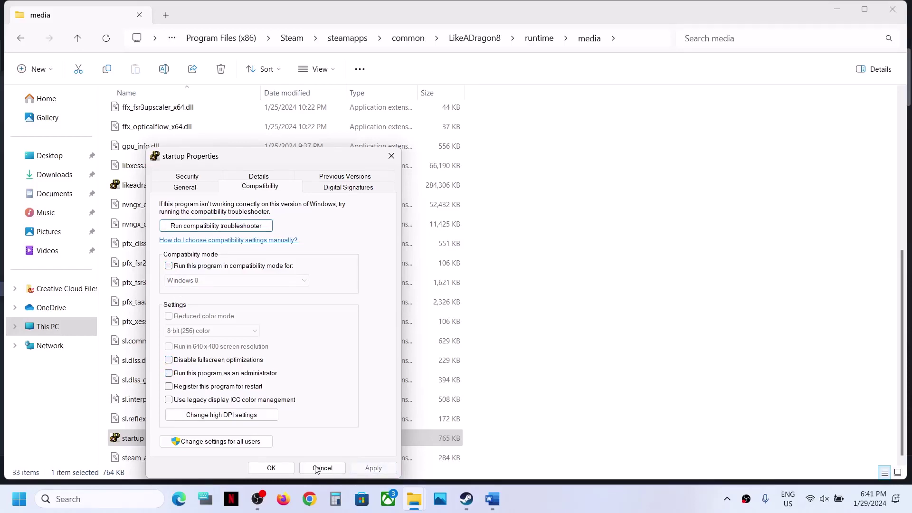
click(271, 467)
click(892, 8)
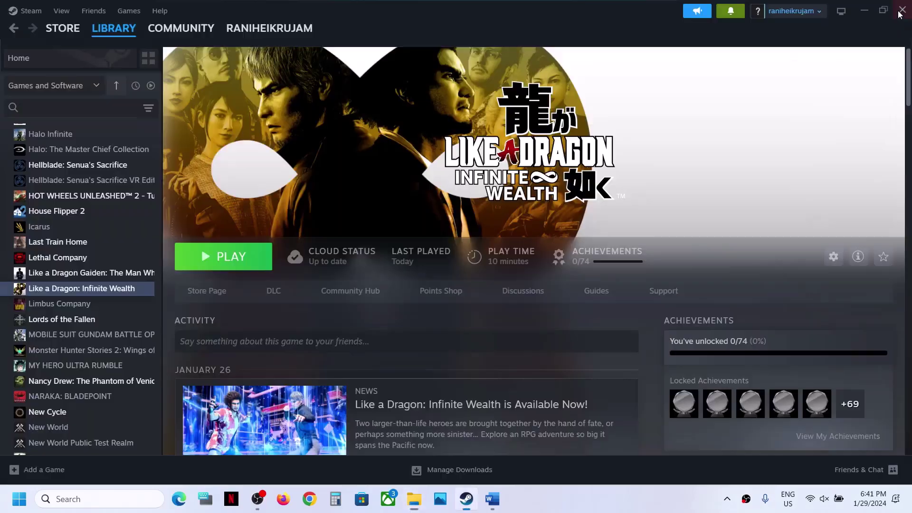
Switch to the Word troubleshooting guide and review Step 3 with its NVIDIA and AMD graphics driver links
click(492, 498)
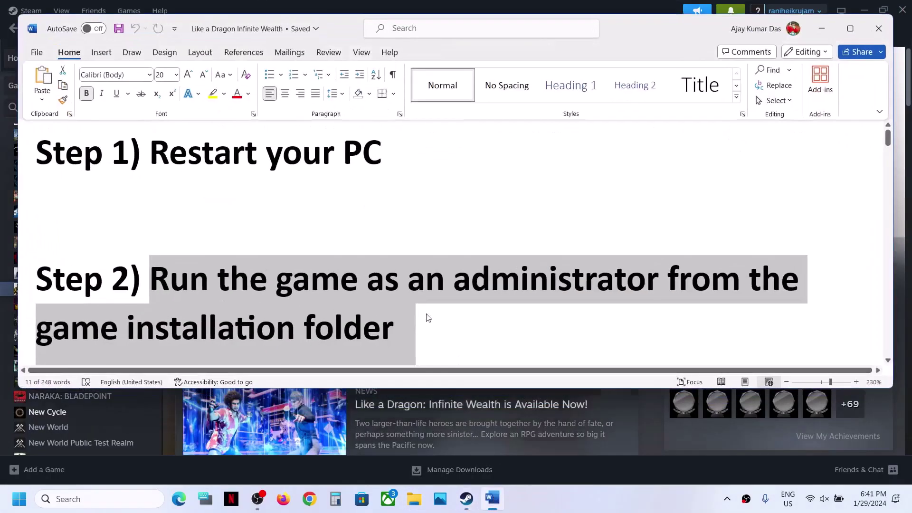
scroll(395, 305, down, 6)
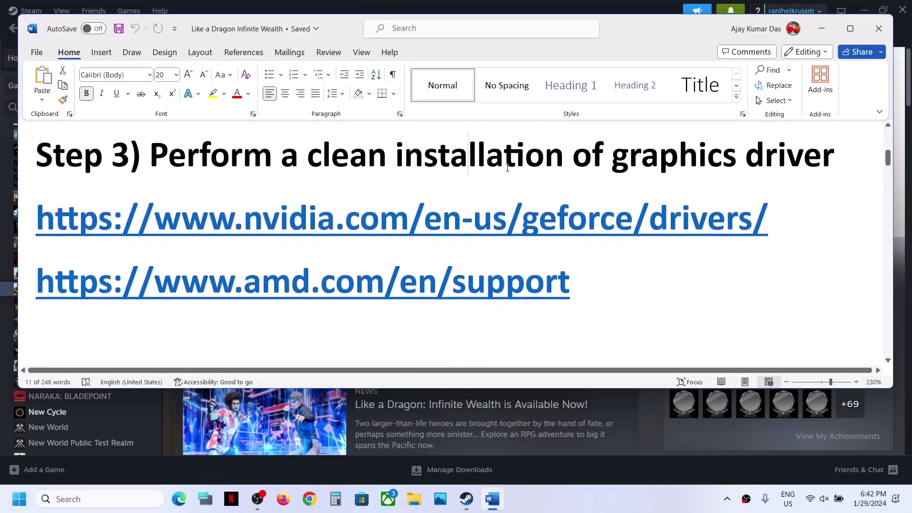
drag(507, 168, 524, 164)
drag(321, 215, 423, 218)
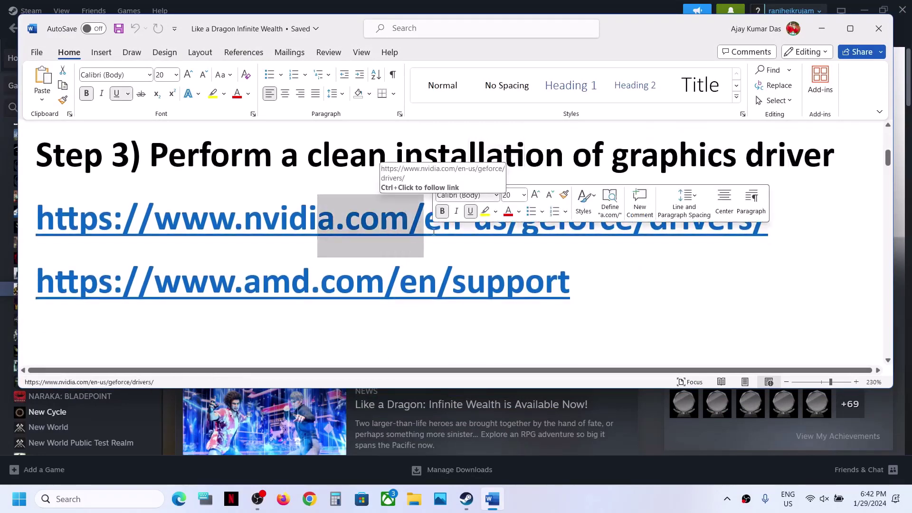
drag(248, 283, 356, 284)
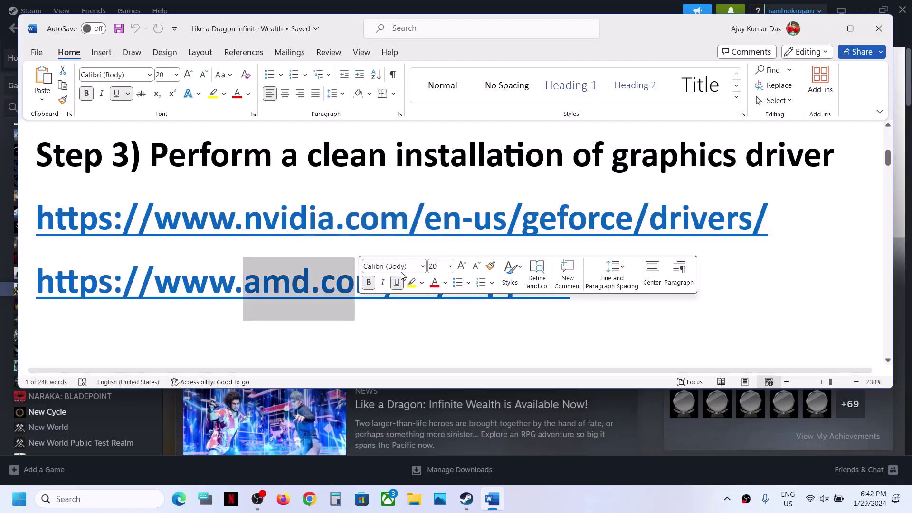
drag(289, 216, 408, 219)
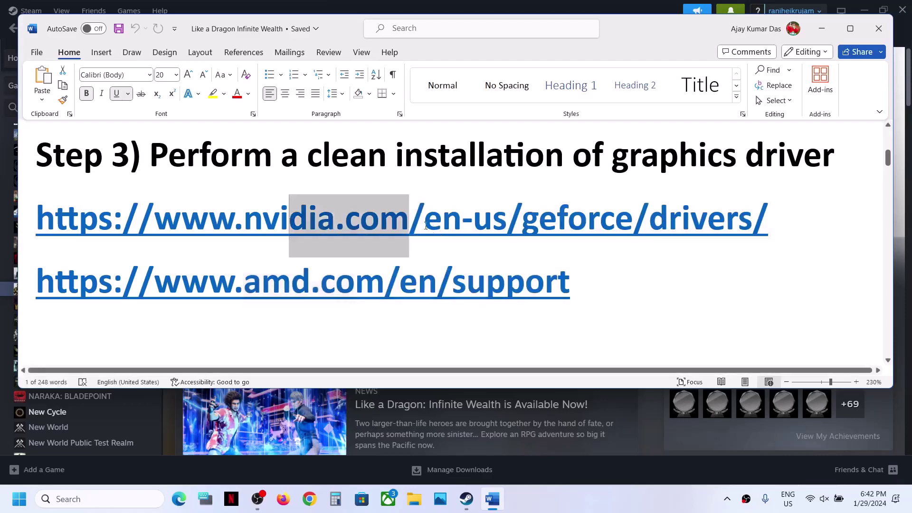
On NVIDIA's GeForce Drivers page in Chrome, set the manual search to GeForce, RTX 30 Series (Notebooks), GeForce RTX 3050 Laptop GPU
click(648, 425)
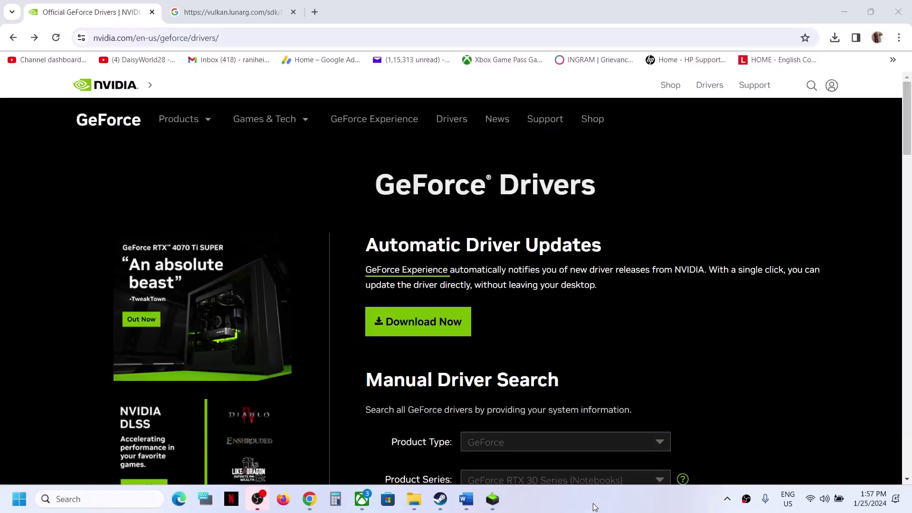
scroll(540, 329, down, 5)
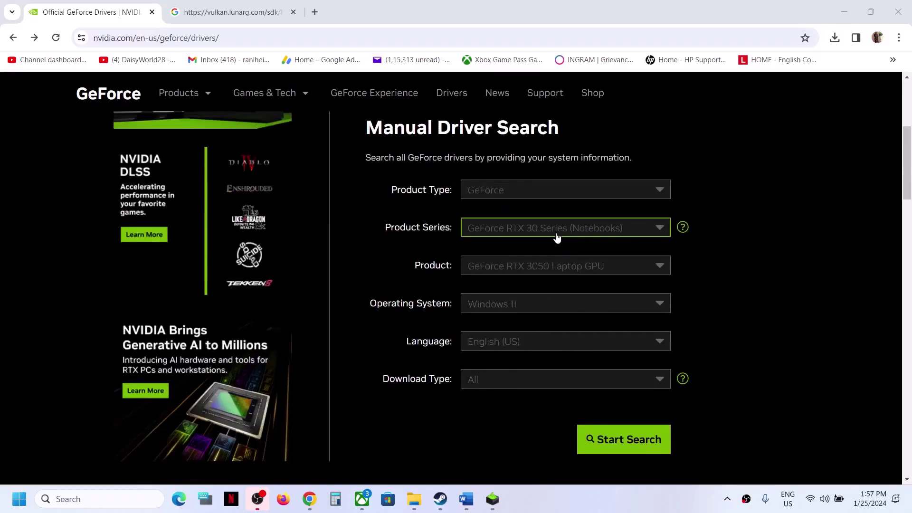
click(529, 196)
click(528, 219)
drag(417, 227, 511, 228)
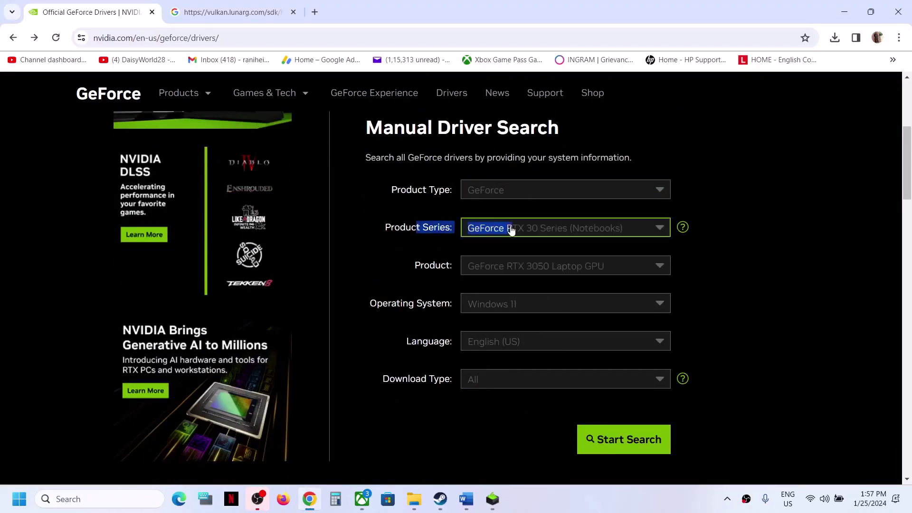
click(511, 228)
click(546, 282)
click(464, 269)
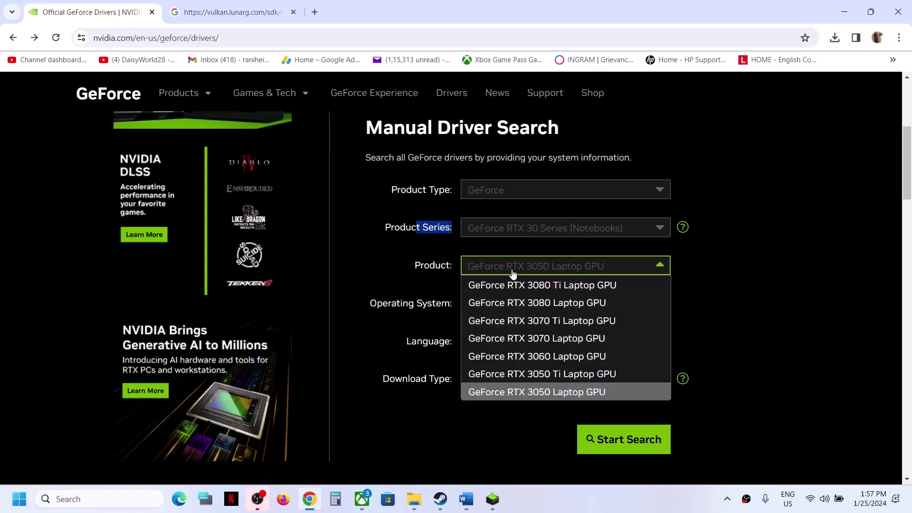
click(537, 391)
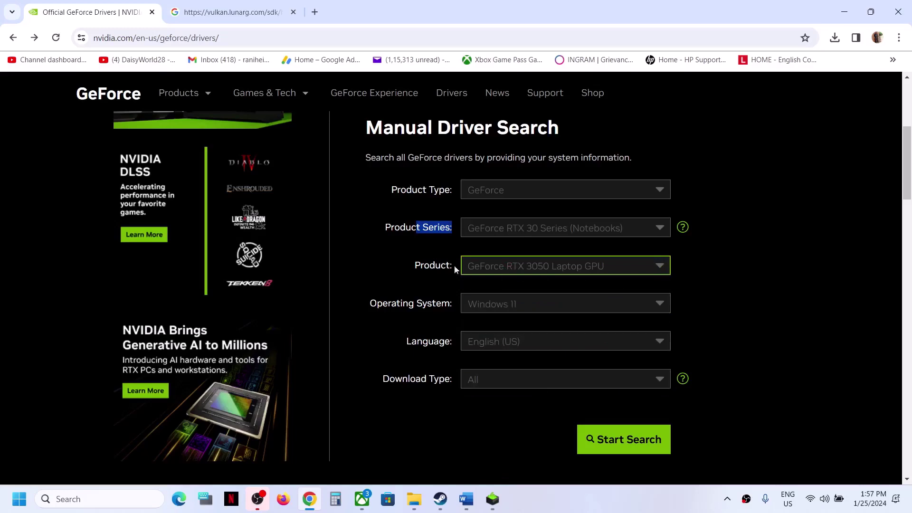
Set the operating system to Windows 11 and run the manual driver search
click(432, 262)
click(525, 307)
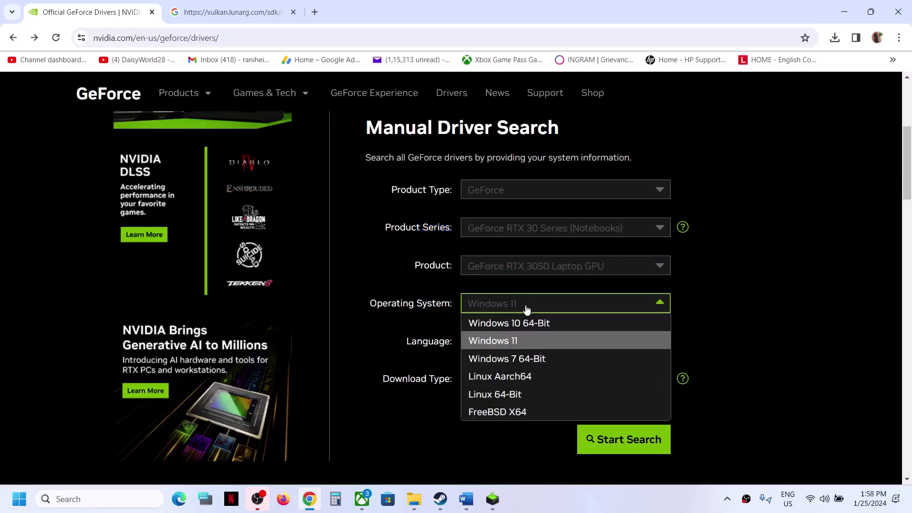
click(519, 341)
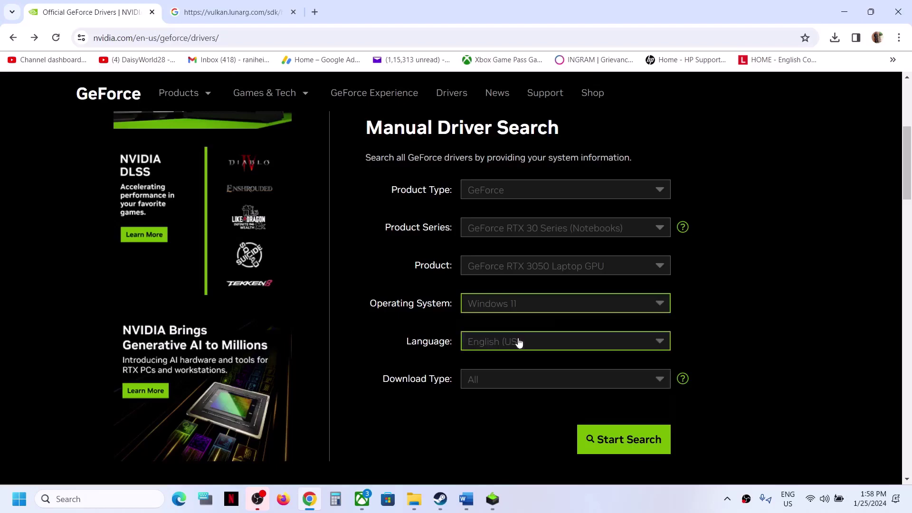
click(623, 441)
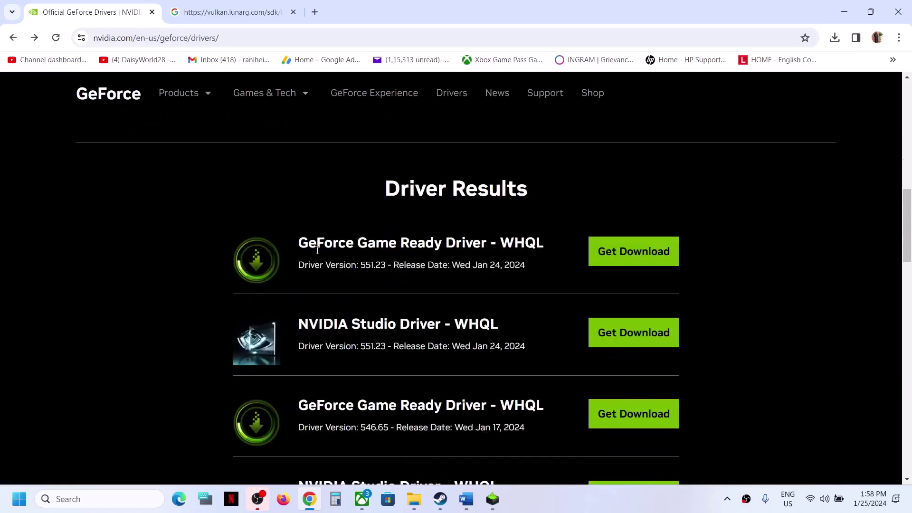
Download GeForce Game Ready Driver version 551.23 from the driver results and check its download progress
drag(302, 246, 436, 250)
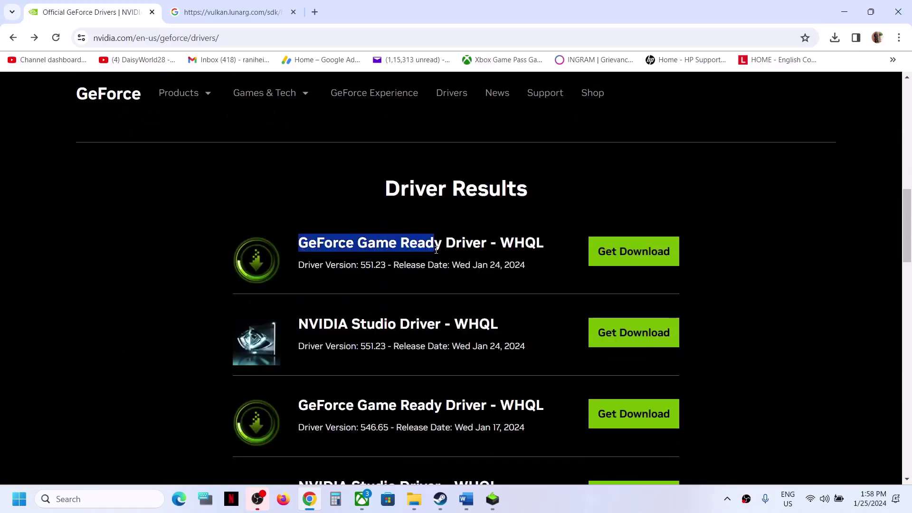
drag(304, 265, 371, 266)
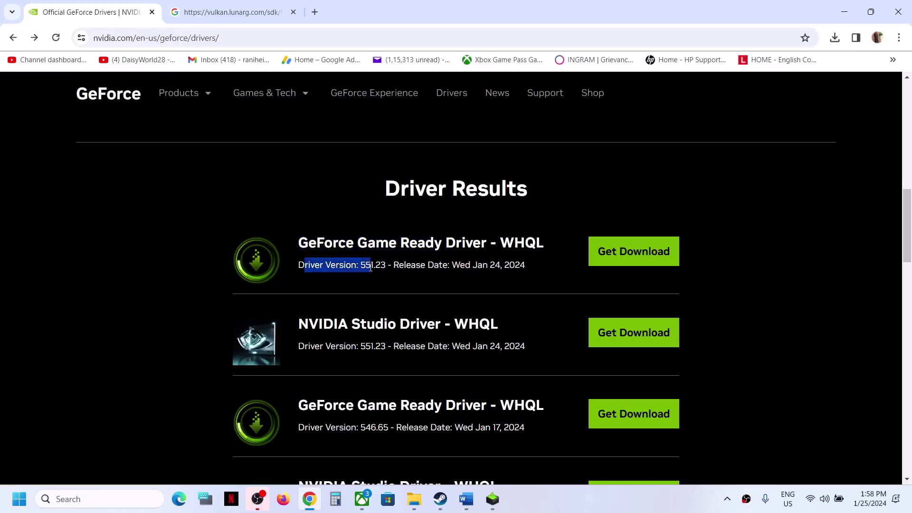
click(633, 256)
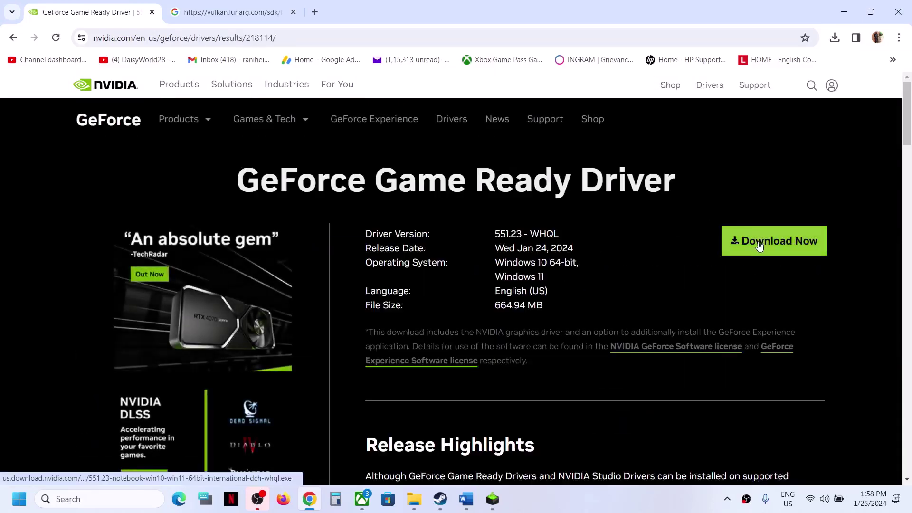
click(759, 243)
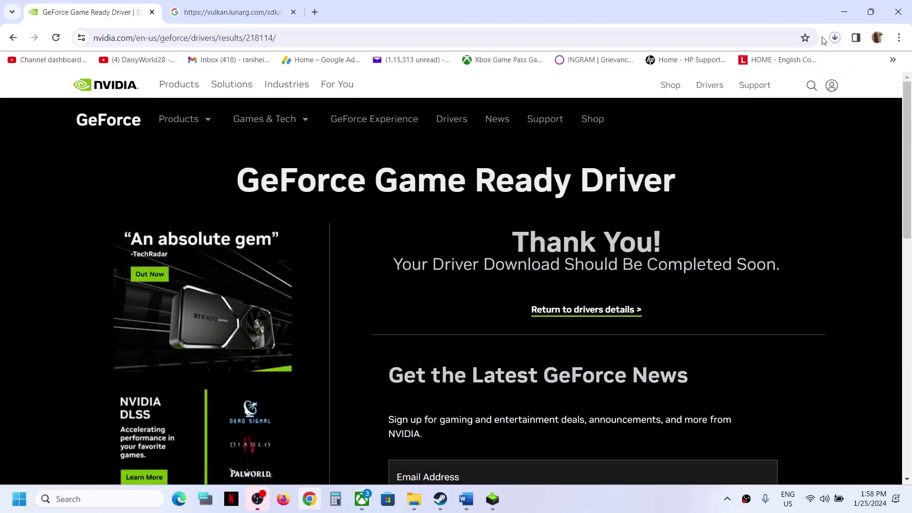
click(834, 41)
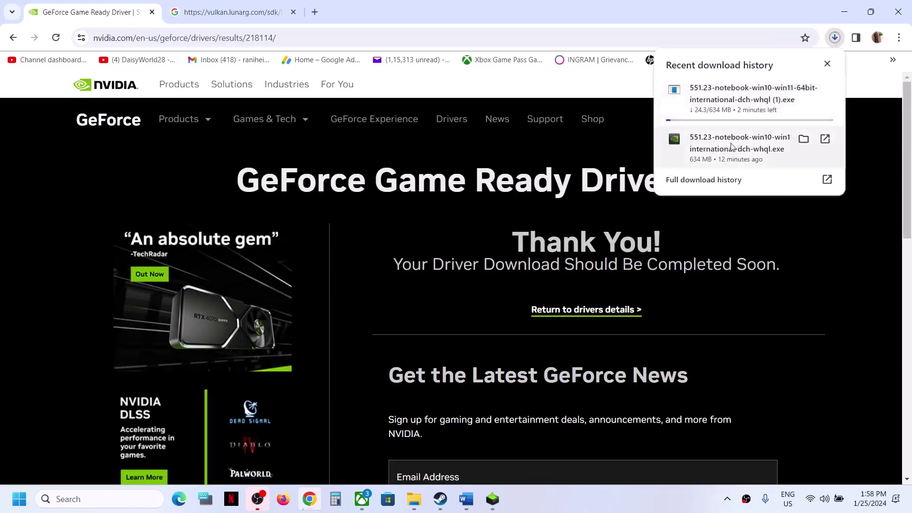
click(499, 311)
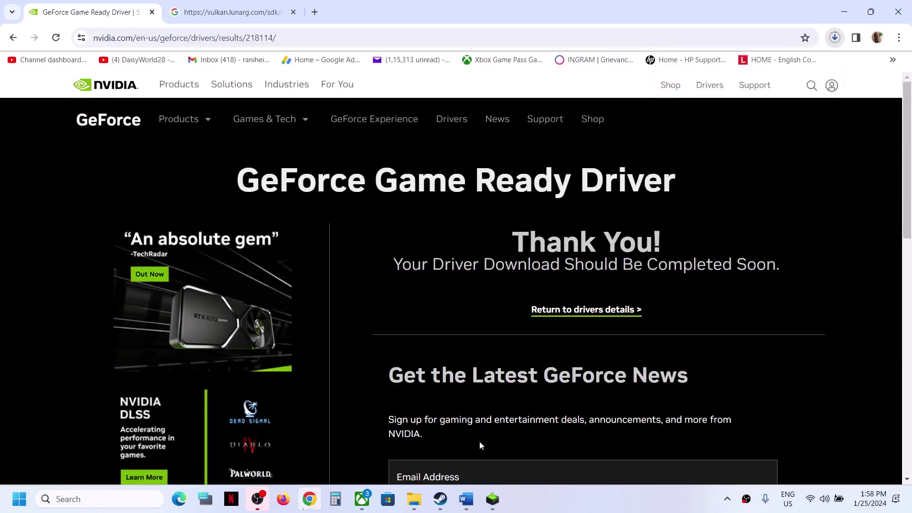
In the NVIDIA Installer, accept the license and start a Custom (Advanced) installation of driver 551.23 with a clean installation enabled
click(493, 498)
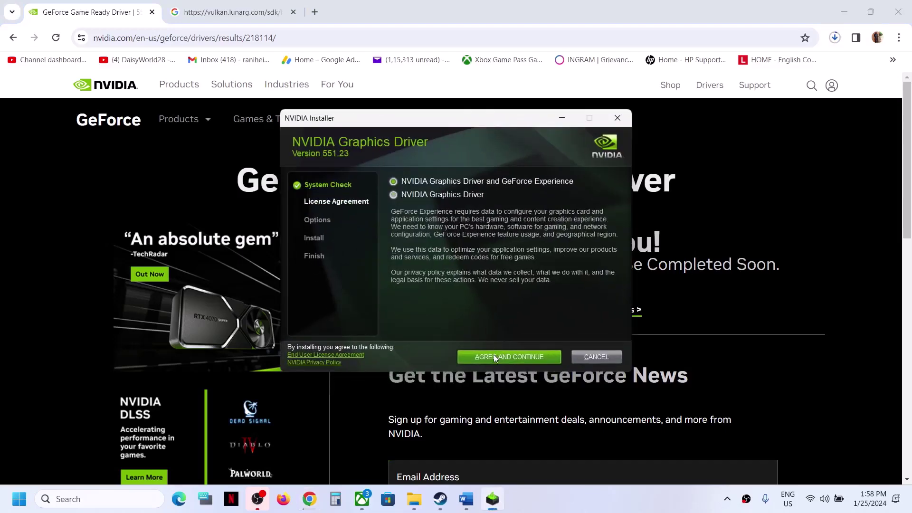
click(494, 358)
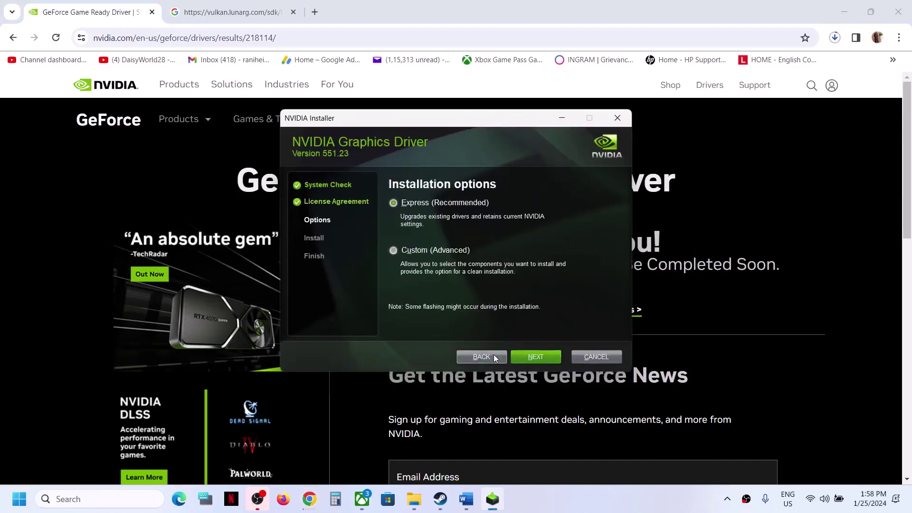
click(393, 250)
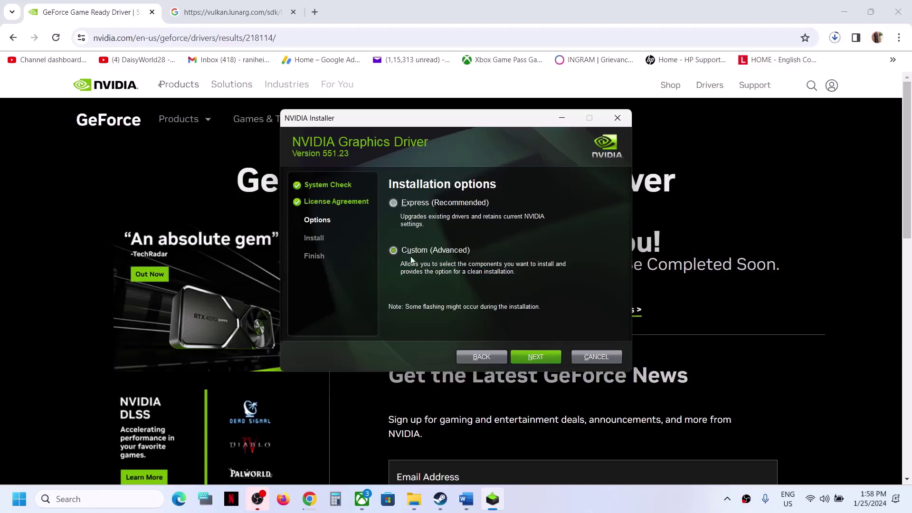
click(544, 355)
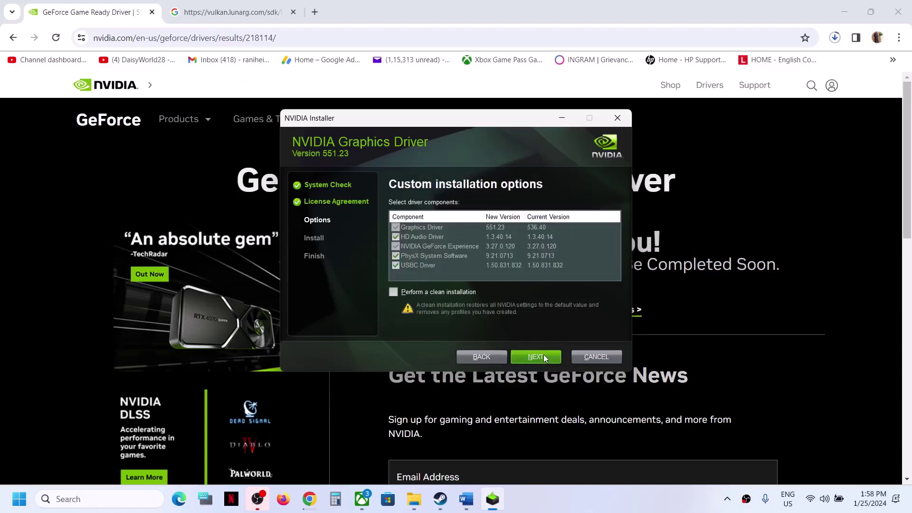
click(394, 293)
click(542, 357)
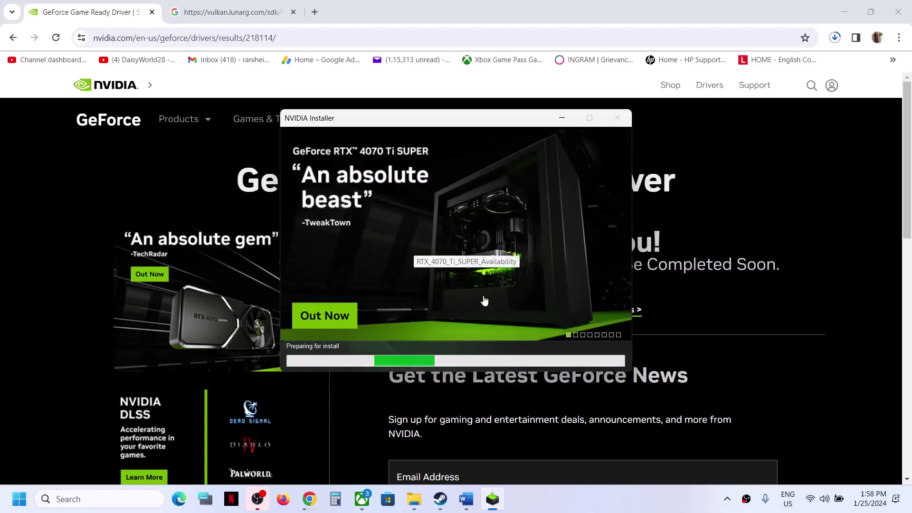
click(621, 503)
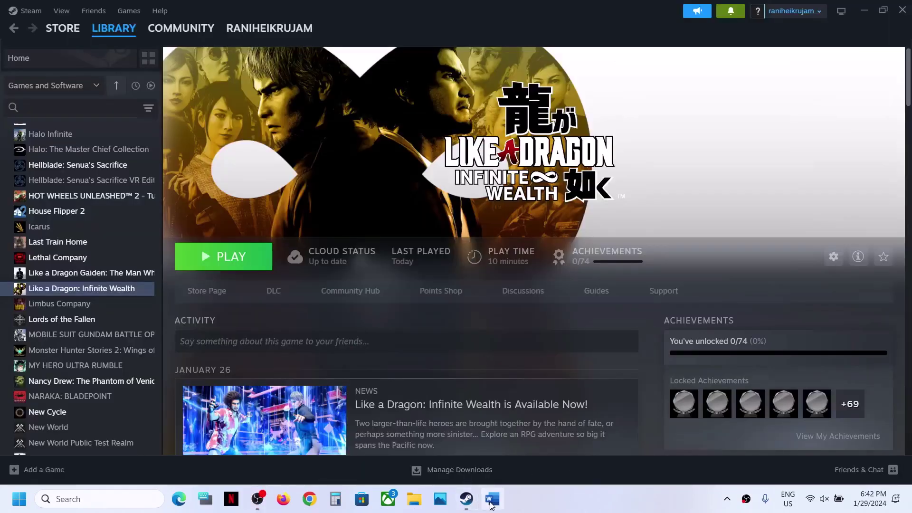
Switch to the Word troubleshooting guide and review Step 4 about running the game on the dedicated graphics card
click(492, 504)
scroll(362, 282, down, 3)
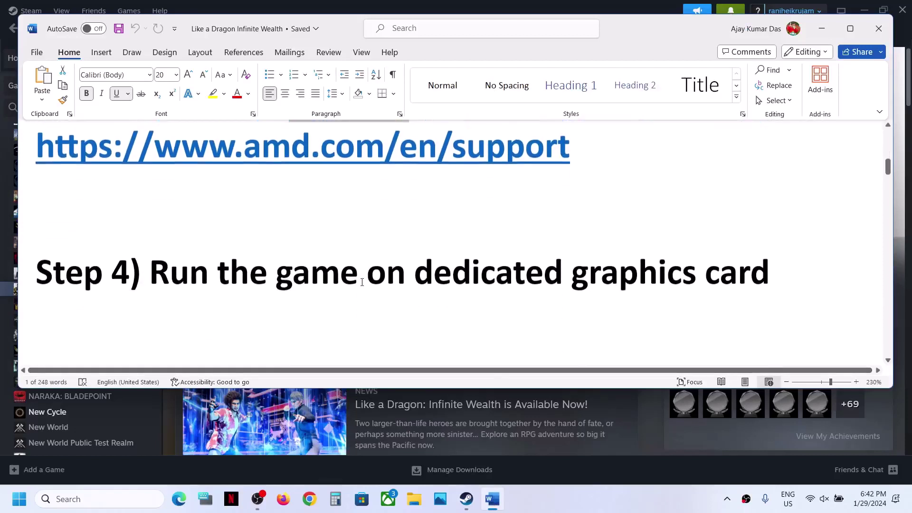
double_click(442, 262)
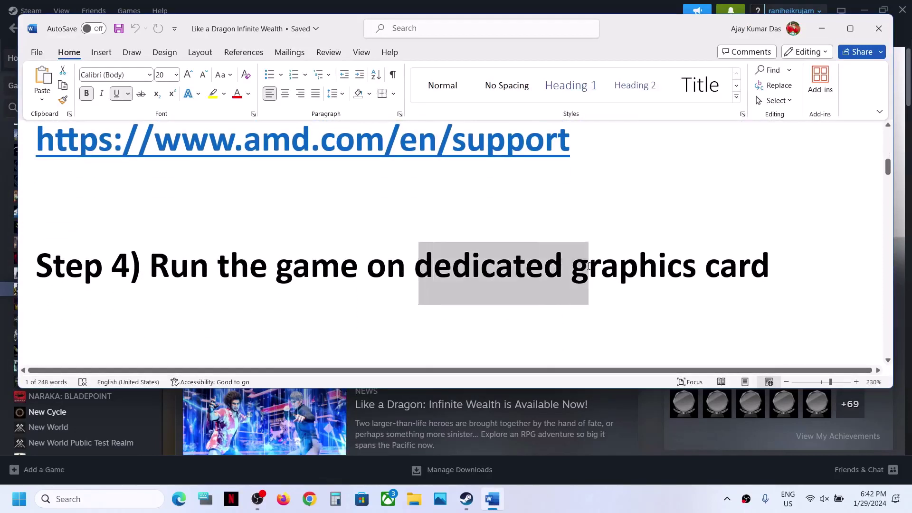
triple_click(617, 274)
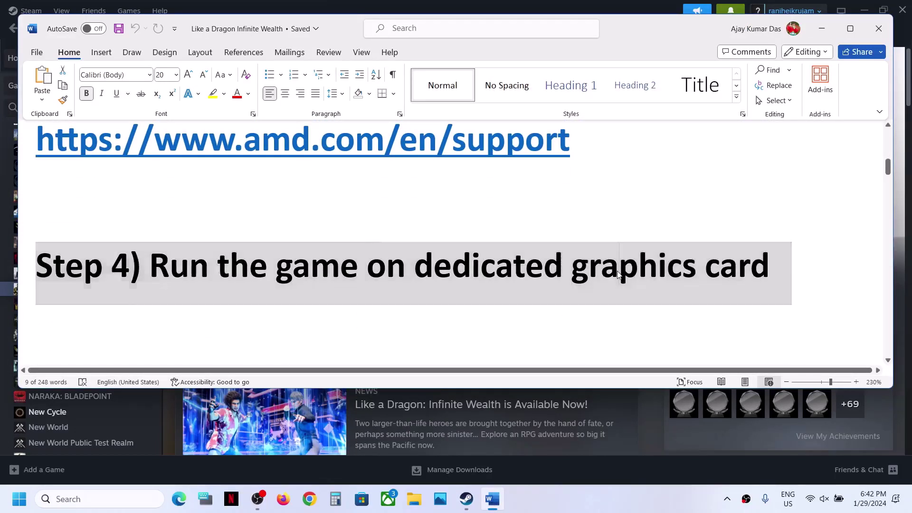
Copy the word "graphics" from the Step 4 heading, search Windows for it, and open Graphics settings
double_click(617, 274)
key(ctrl+c)
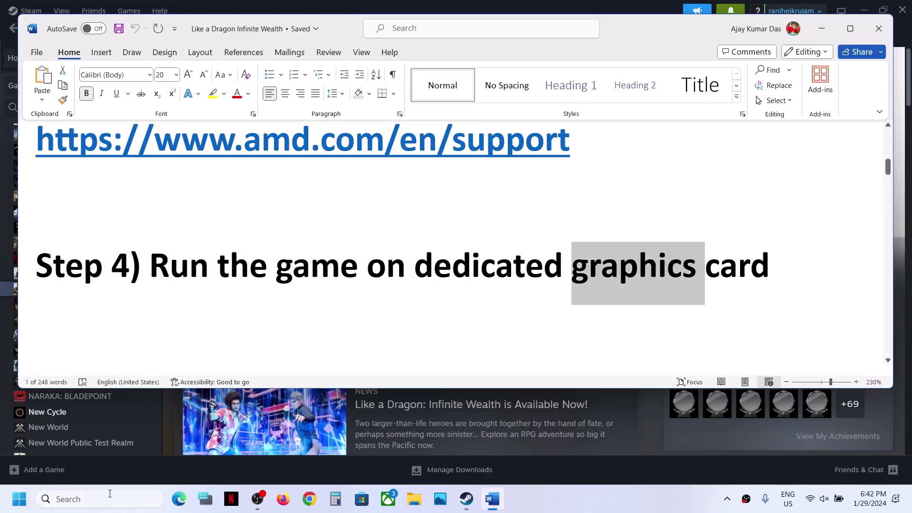
click(110, 496)
key(ctrl+v)
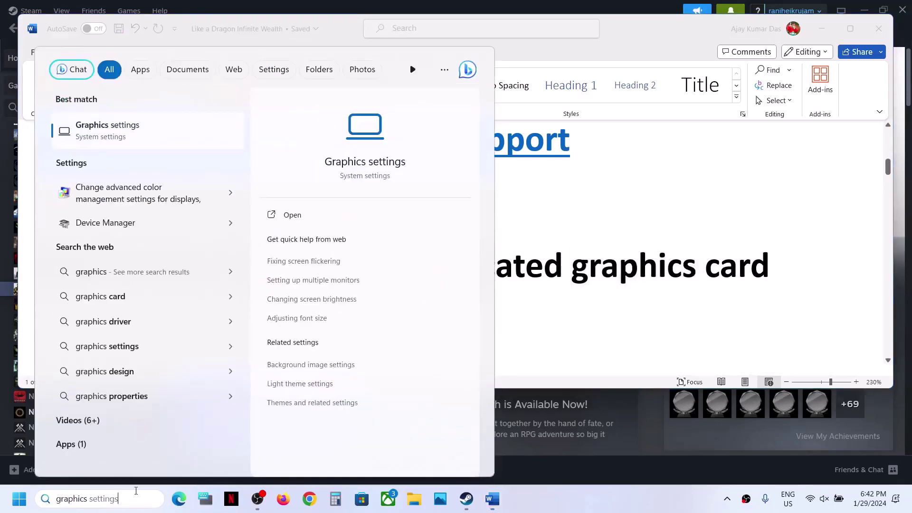
click(123, 137)
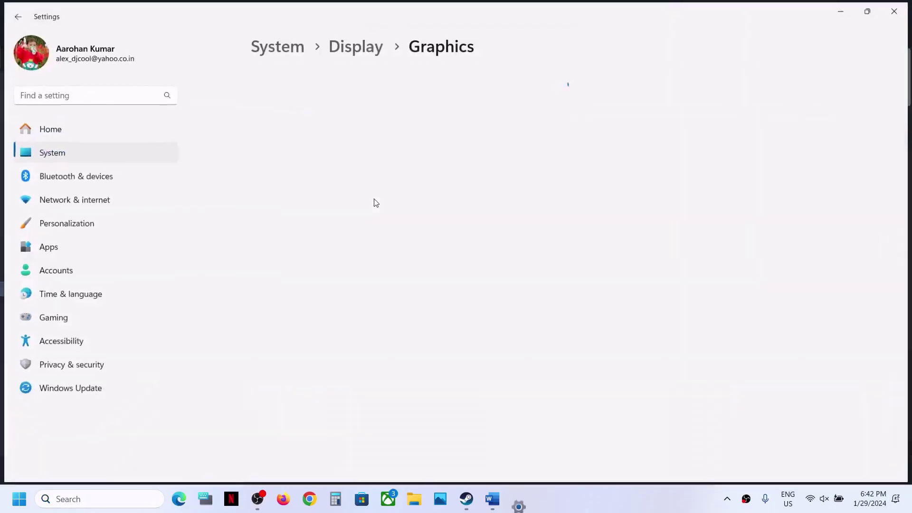
Browse for a desktop app to add, going to C:\Program Files (x86)\Steam\steamapps\common
click(281, 209)
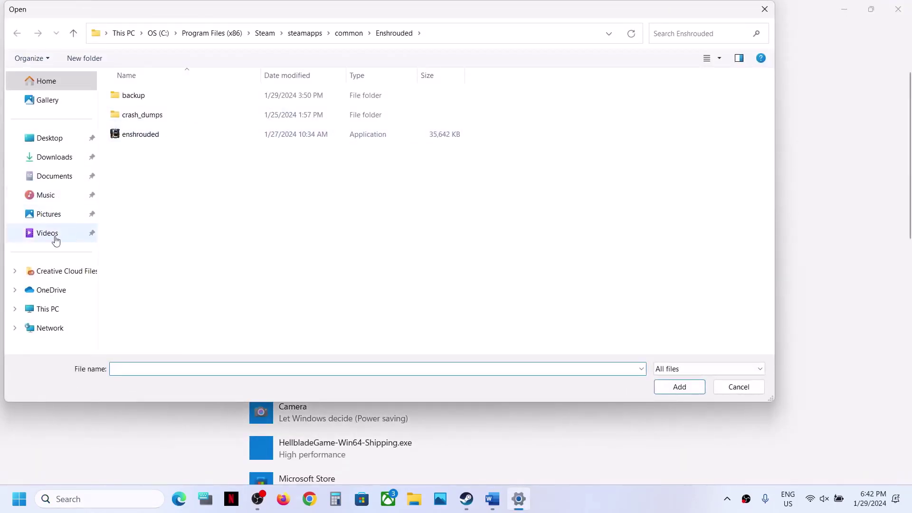
click(48, 309)
double_click(193, 104)
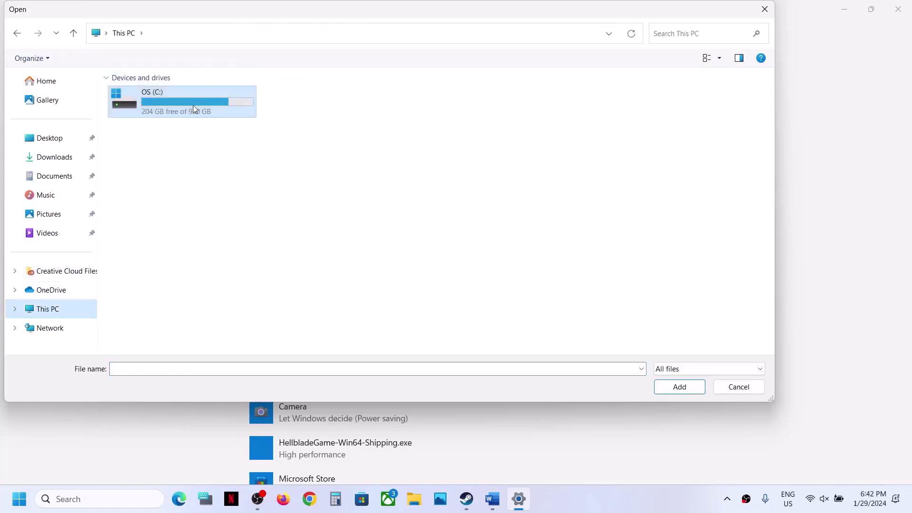
scroll(188, 203, down, 3)
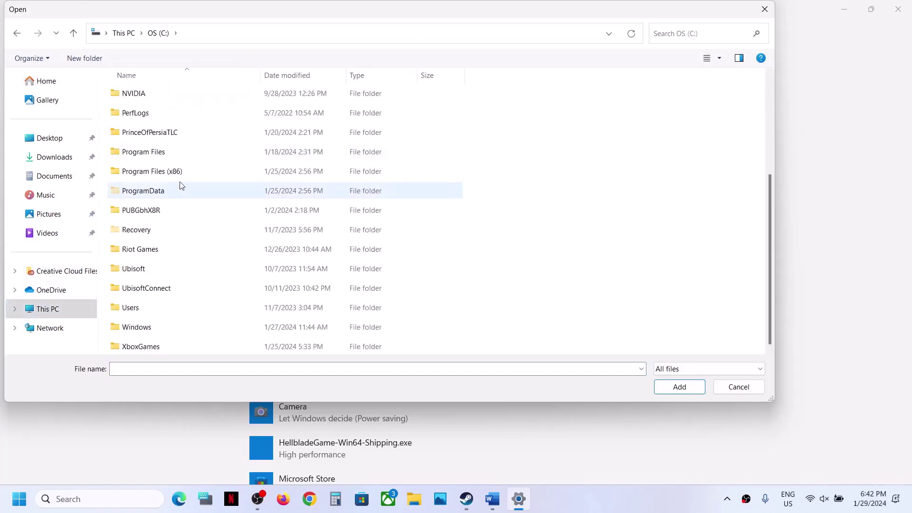
double_click(180, 180)
scroll(180, 181, down, 5)
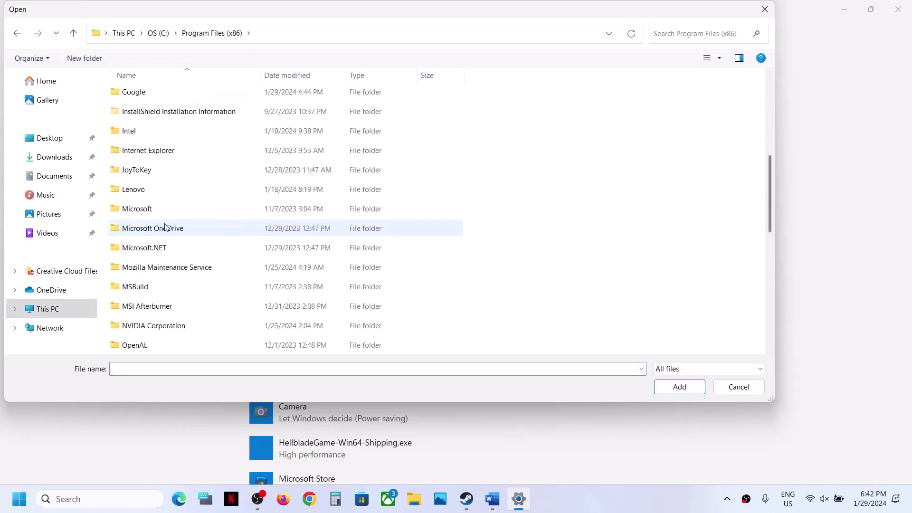
scroll(156, 265, down, 4)
double_click(142, 228)
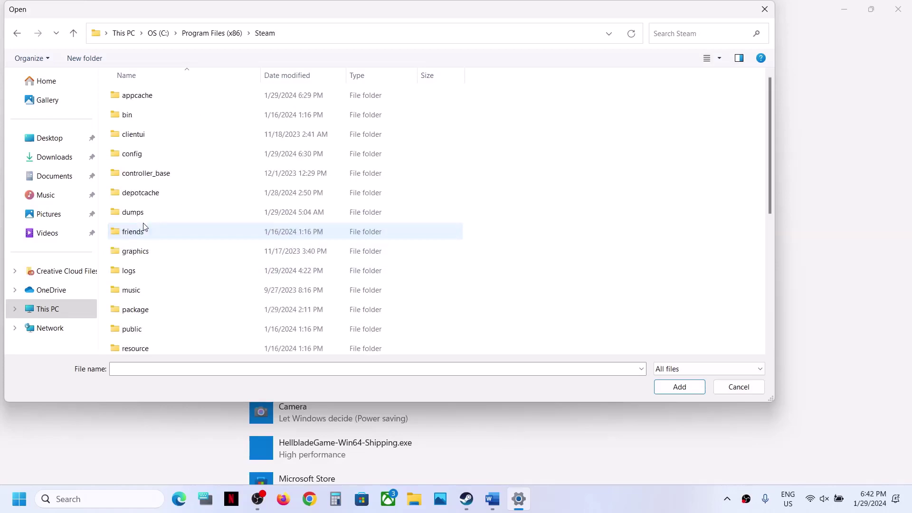
scroll(143, 226, down, 5)
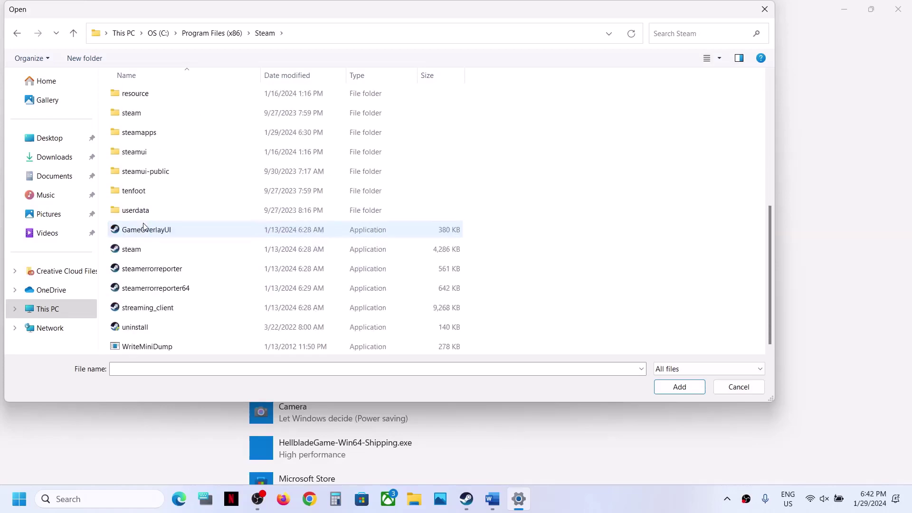
double_click(157, 138)
double_click(158, 94)
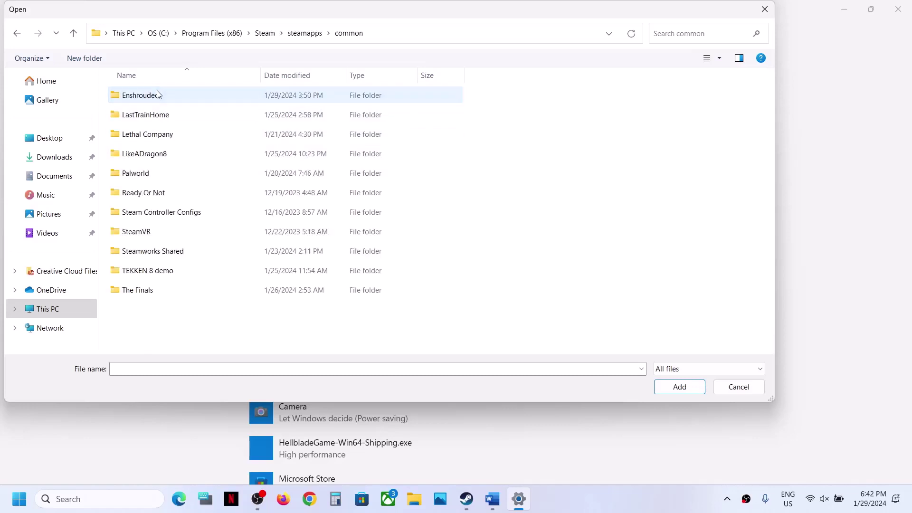
Add the likeadragon8 application from LikeADragon8\runtime\media and set its graphics preference to High performance
double_click(141, 154)
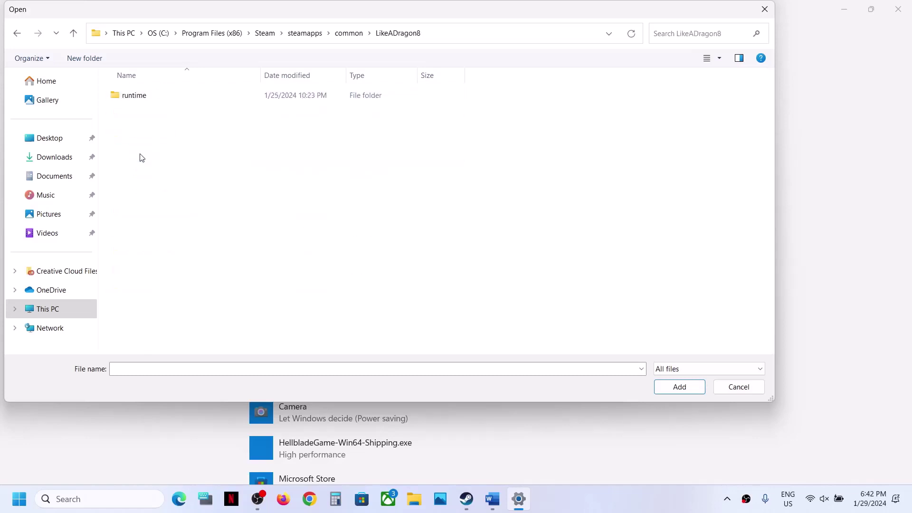
double_click(139, 96)
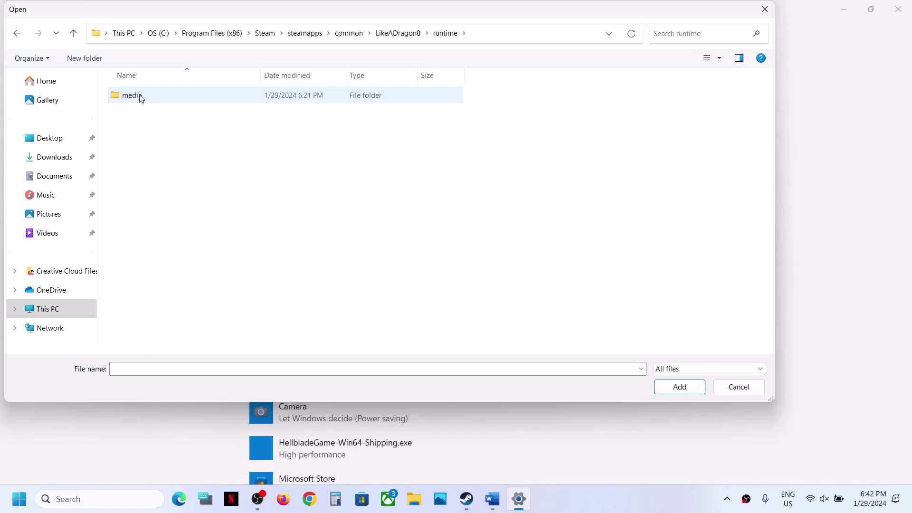
double_click(140, 96)
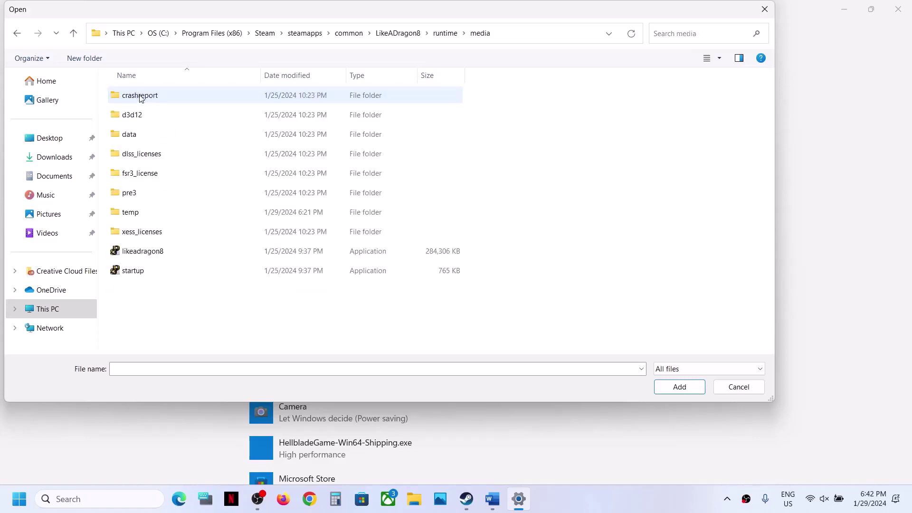
click(133, 254)
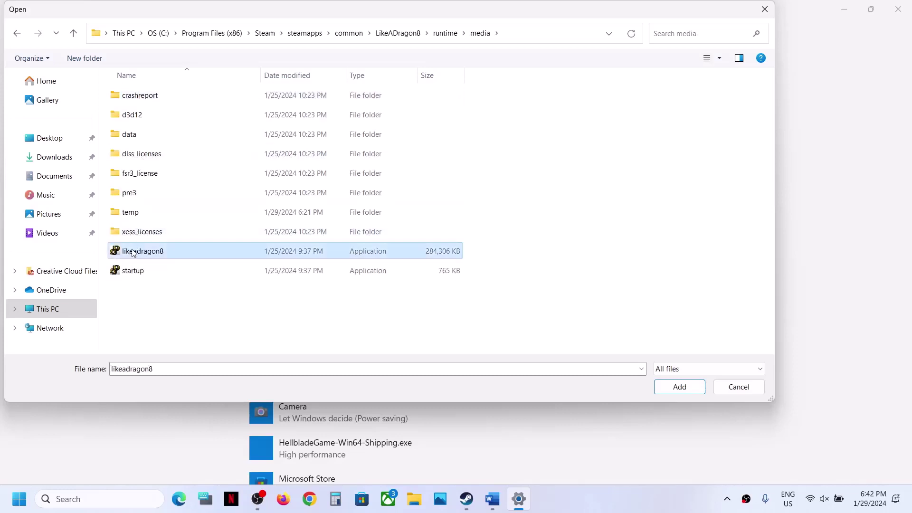
click(670, 391)
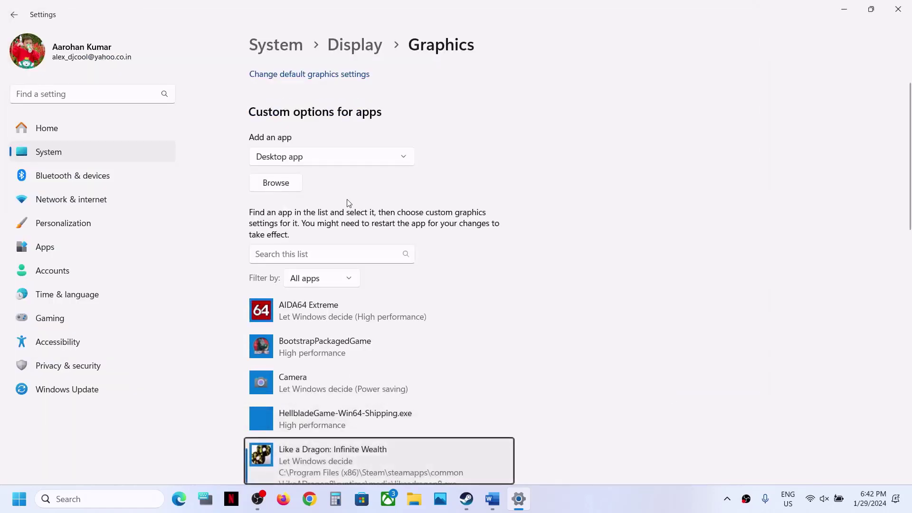
click(413, 383)
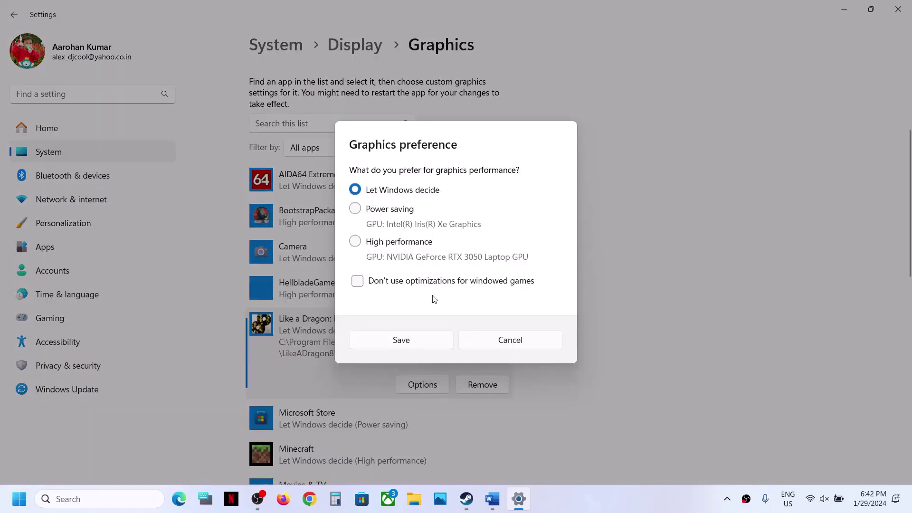
click(420, 342)
Add the startup application from the game's media folder and set its graphics preference to High performance
scroll(340, 205, up, 4)
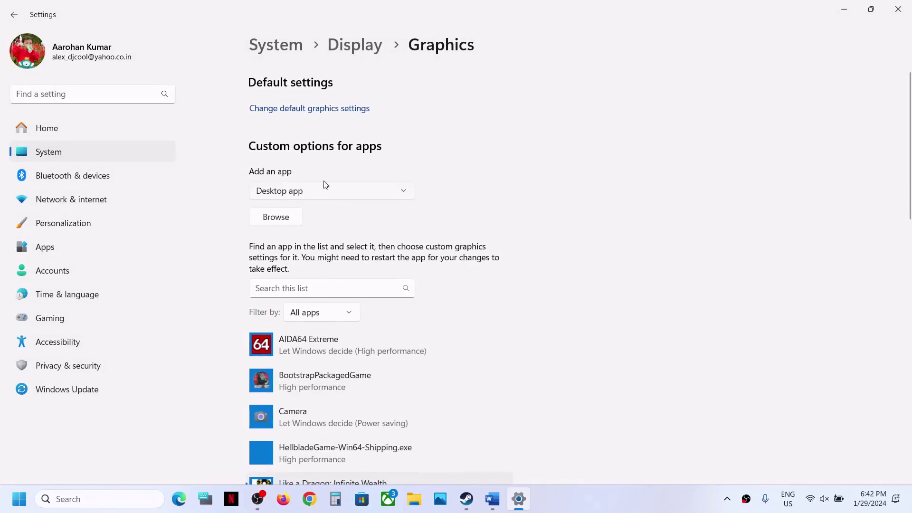
click(280, 217)
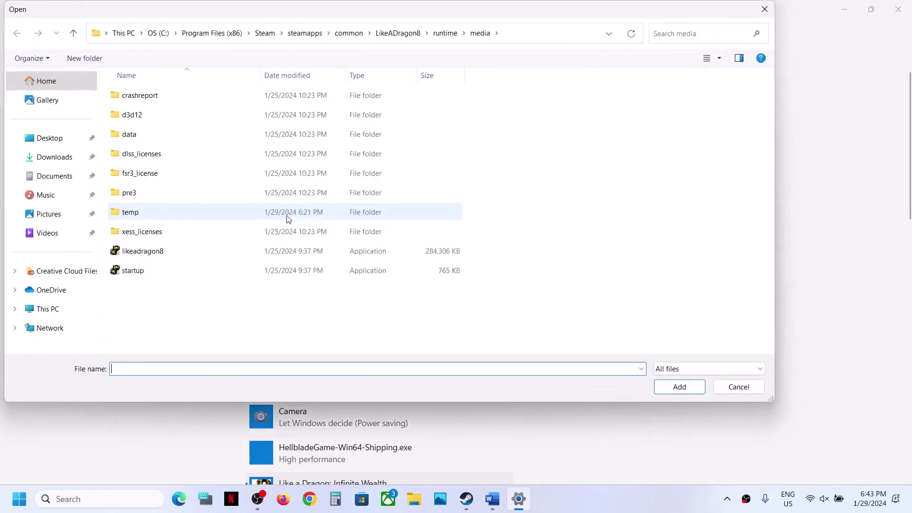
click(126, 271)
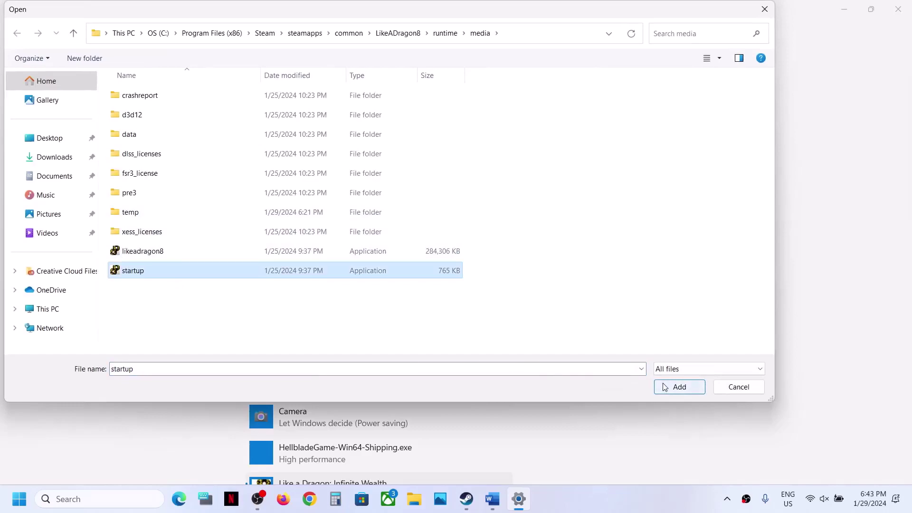
click(679, 386)
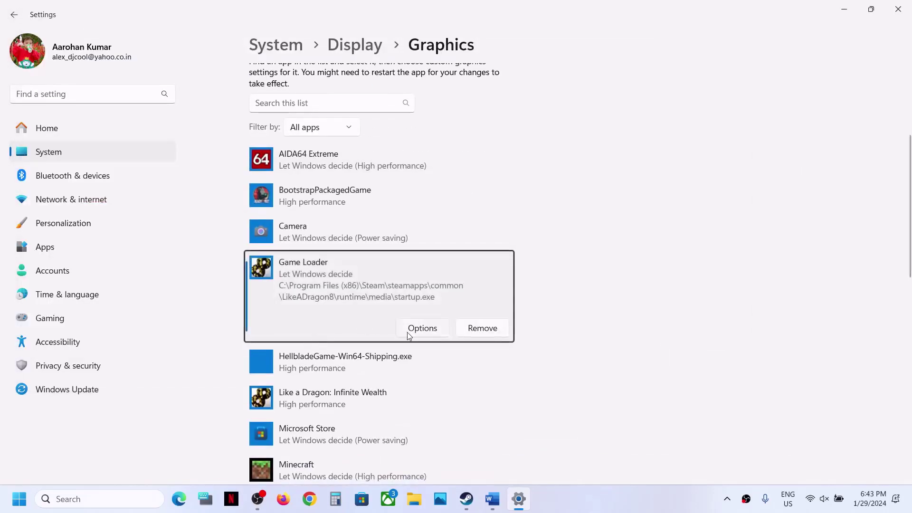
click(408, 332)
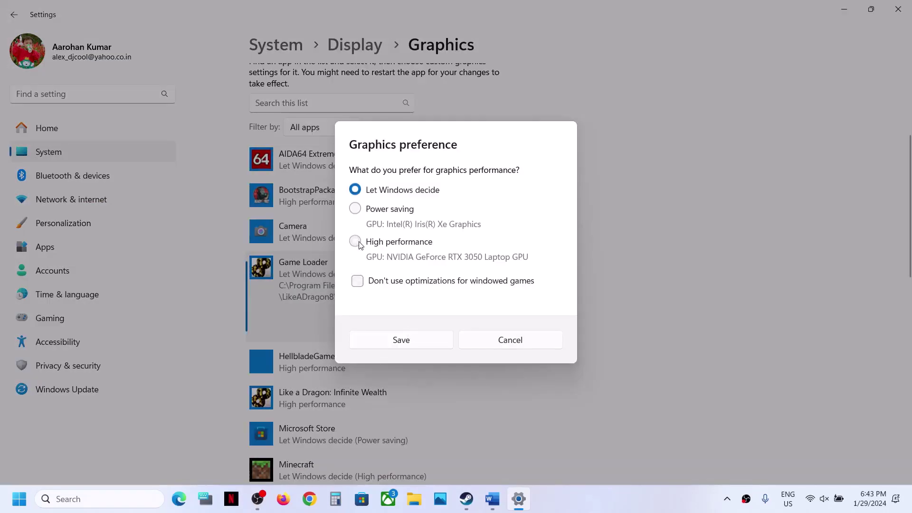
click(434, 342)
scroll(302, 193, up, 4)
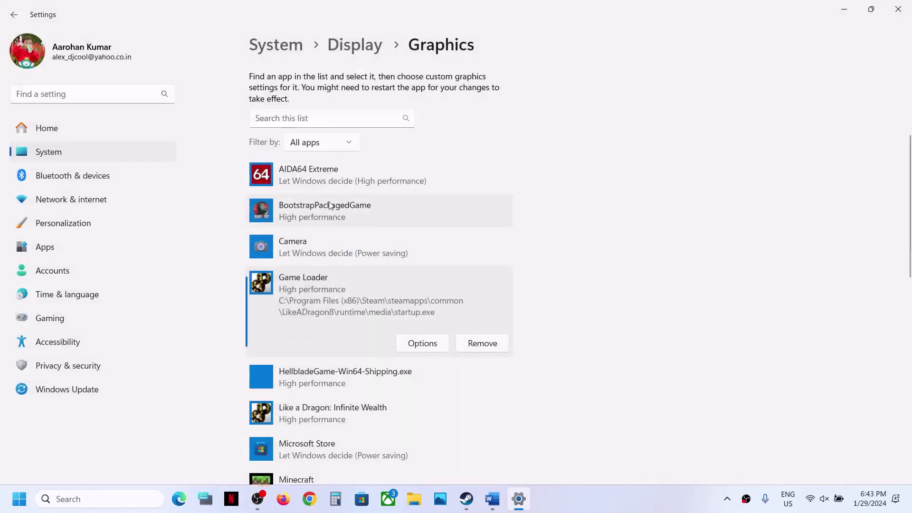
click(280, 223)
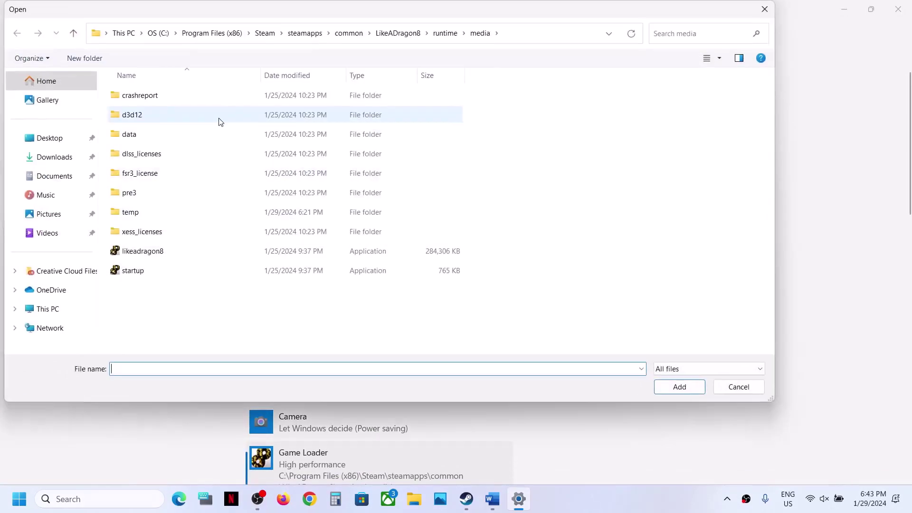
double_click(142, 195)
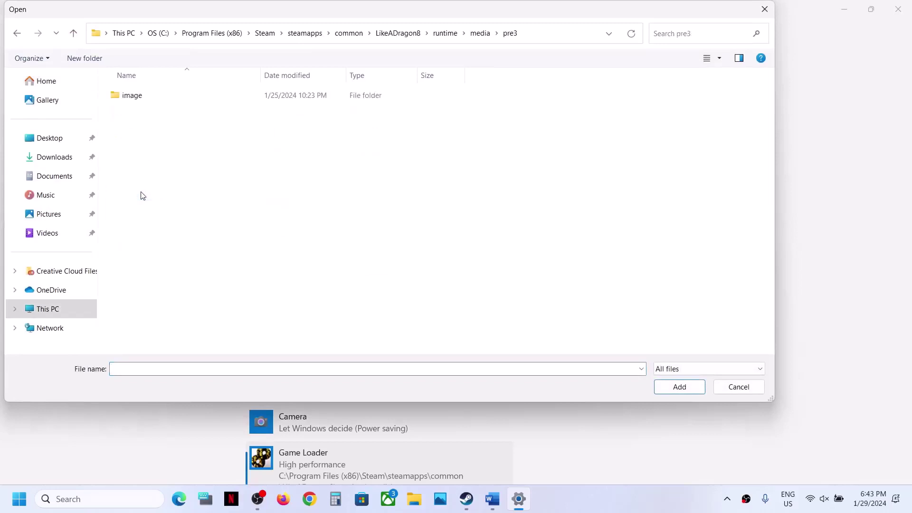
click(74, 31)
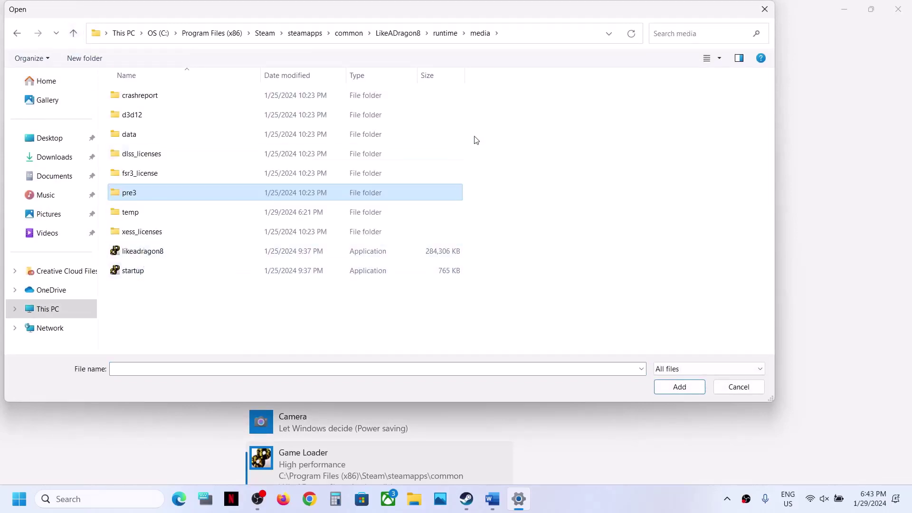
click(764, 10)
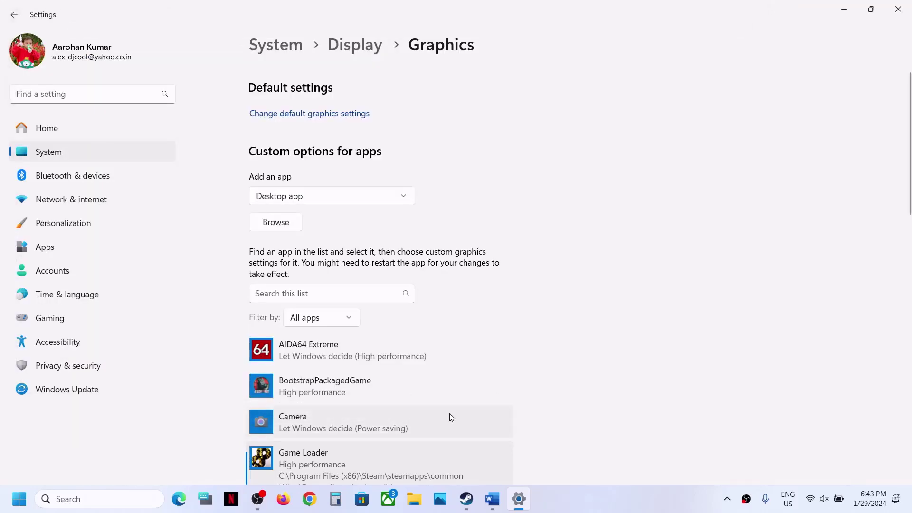
Highlight the Step 5 heading "Update Windows" in the Word notes, and check for updates in Windows Update settings
click(491, 506)
scroll(337, 285, down, 4)
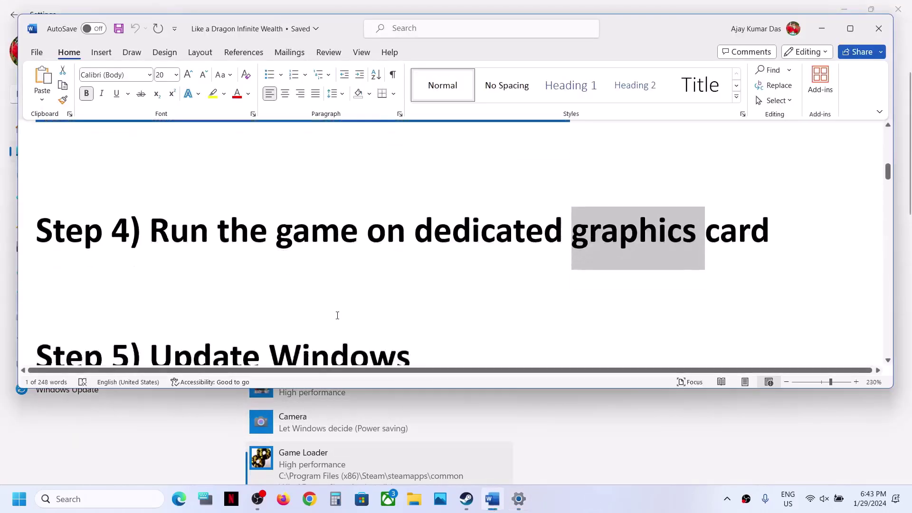
drag(240, 234, 361, 278)
click(19, 499)
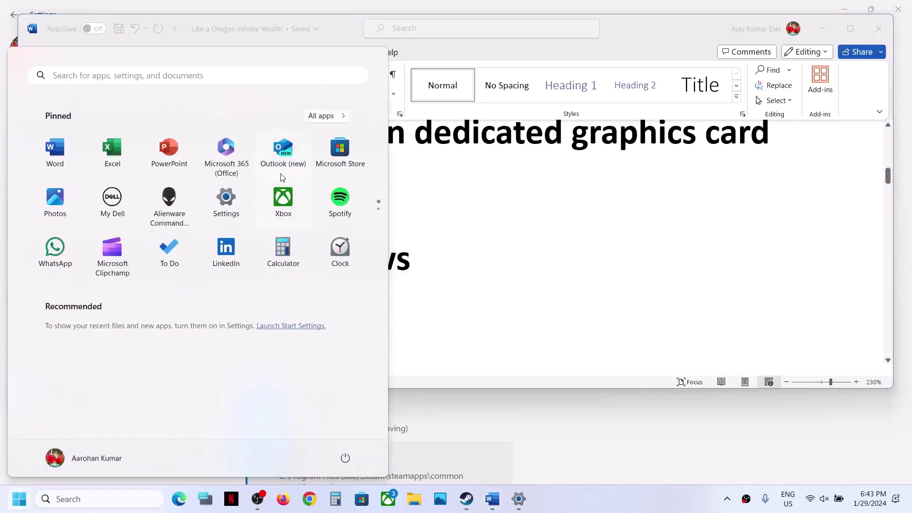
click(232, 206)
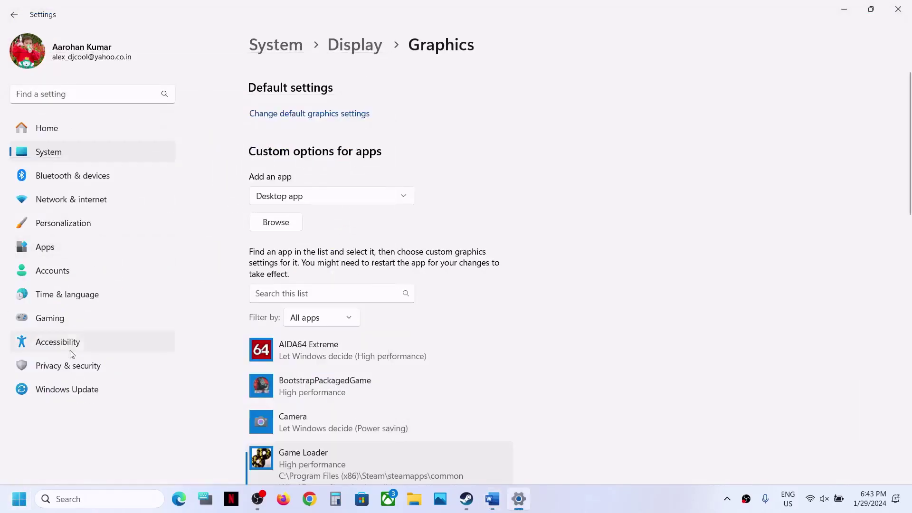
click(69, 390)
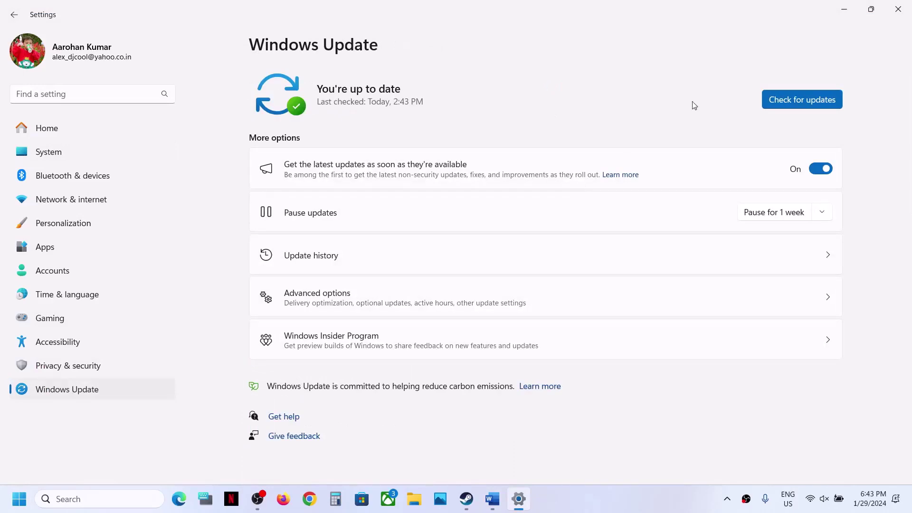
click(784, 100)
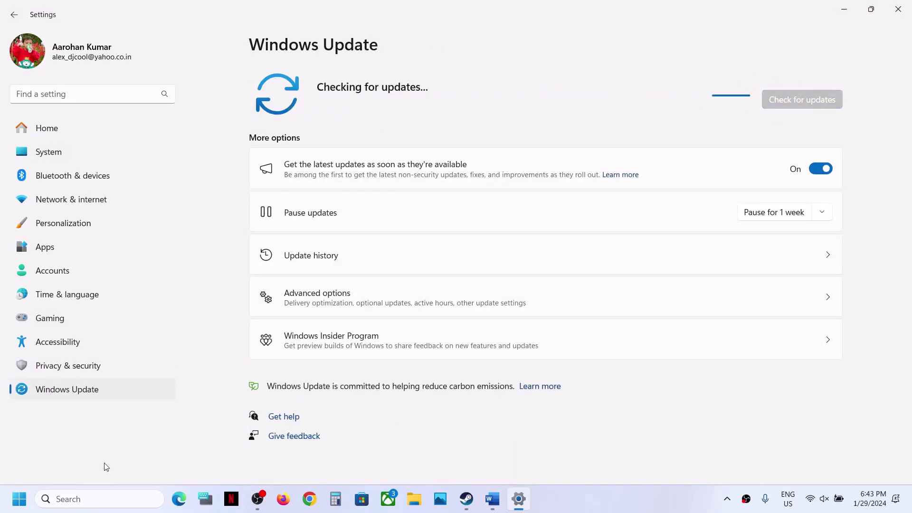
click(11, 510)
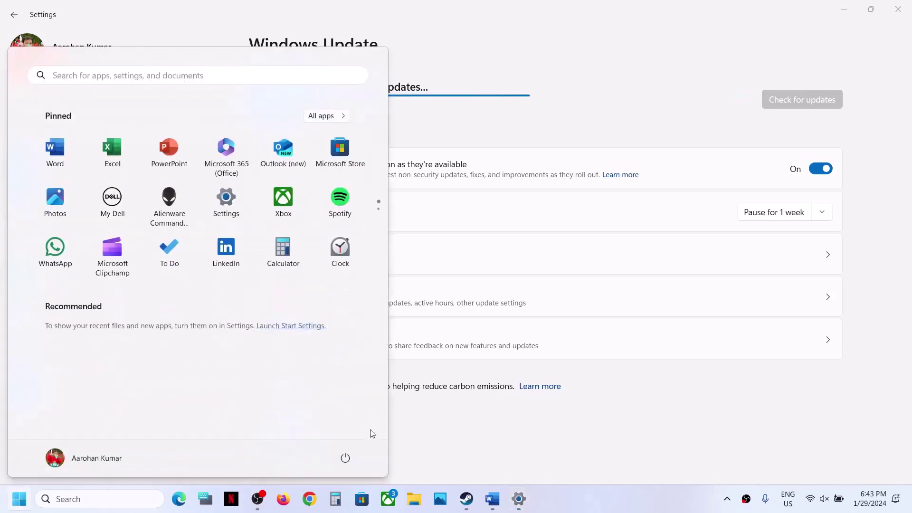
click(345, 458)
click(471, 435)
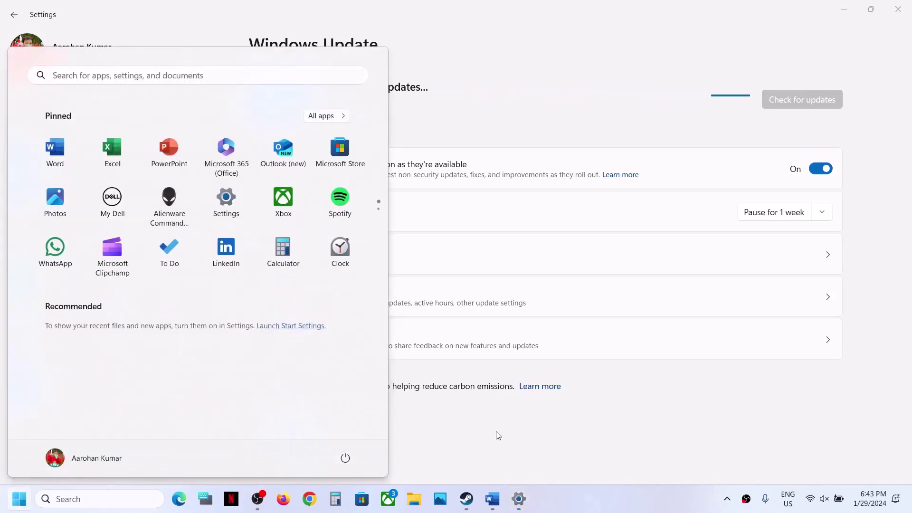
click(494, 434)
Highlight "Verify the game files" under Step 6 in the Word notes and return to the Steam library
click(475, 494)
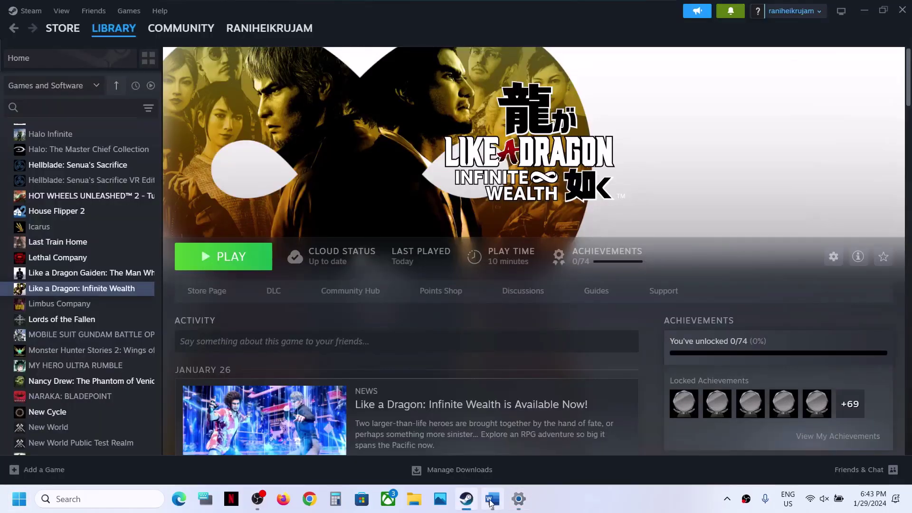
click(490, 496)
scroll(300, 284, down, 3)
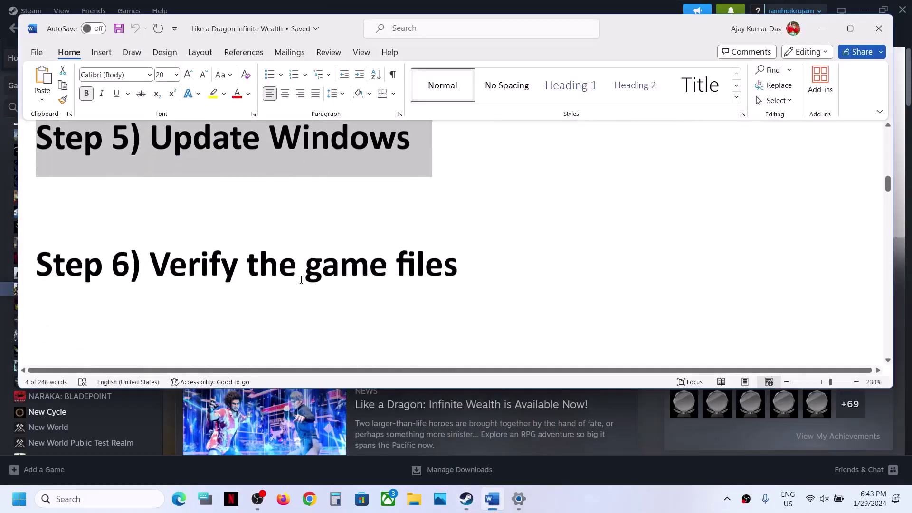
drag(477, 266, 150, 266)
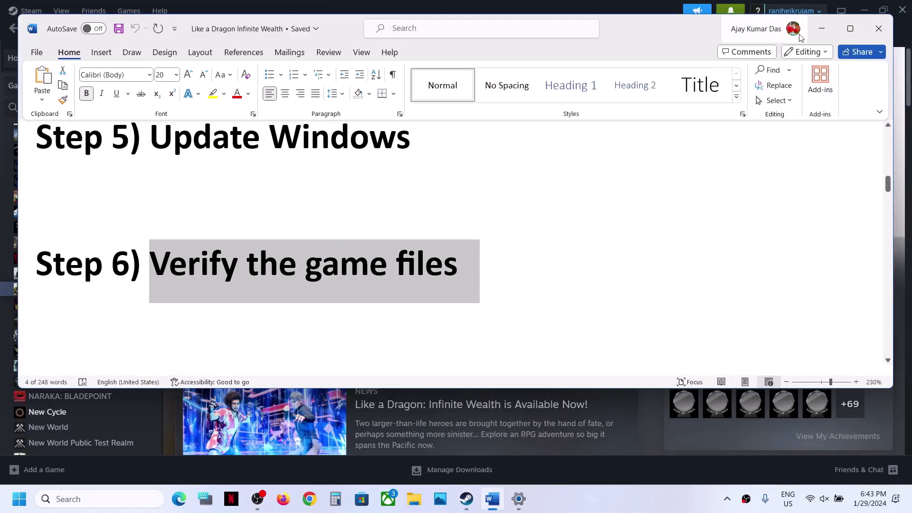
click(822, 28)
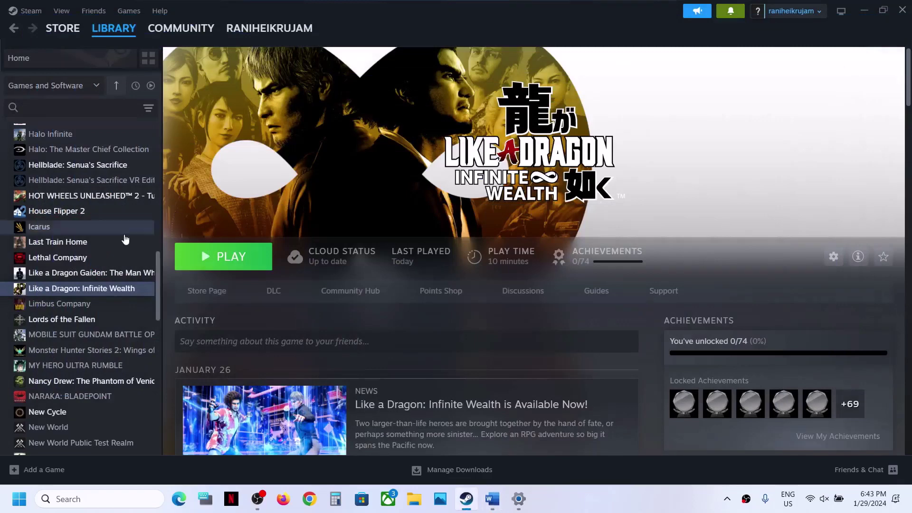
View the Installed Files properties of Like a Dragon: Infinite Wealth for the file integrity option, and close them
right_click(68, 290)
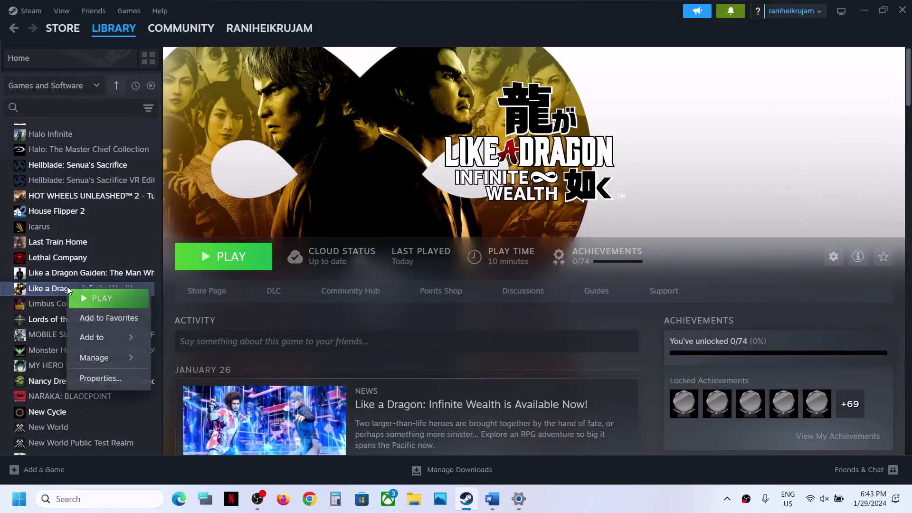
click(98, 378)
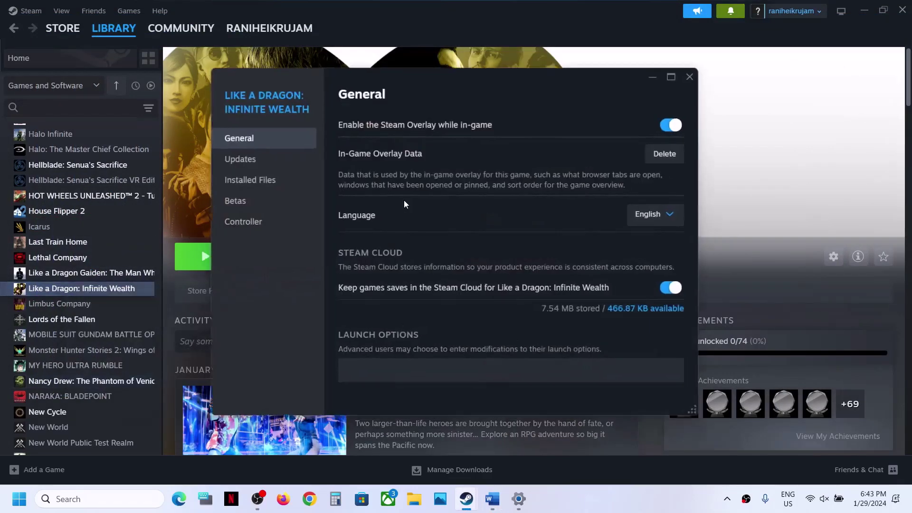
click(280, 185)
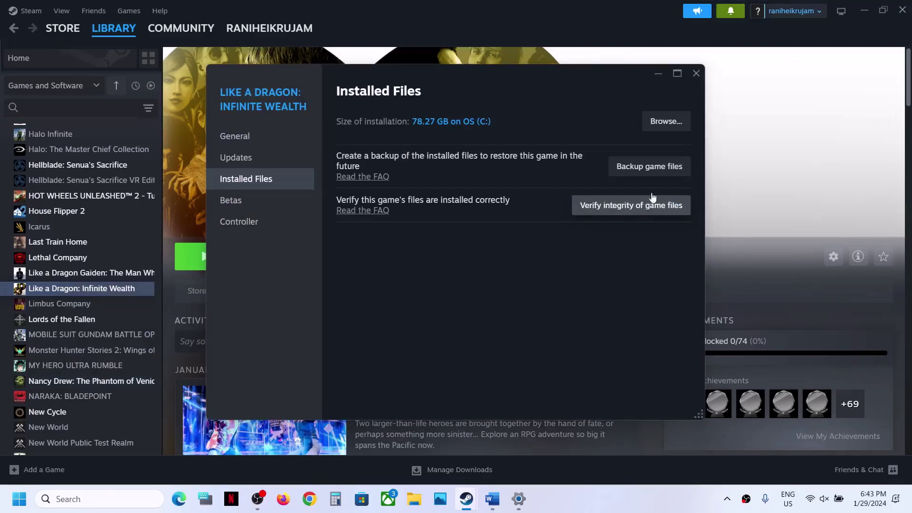
click(694, 74)
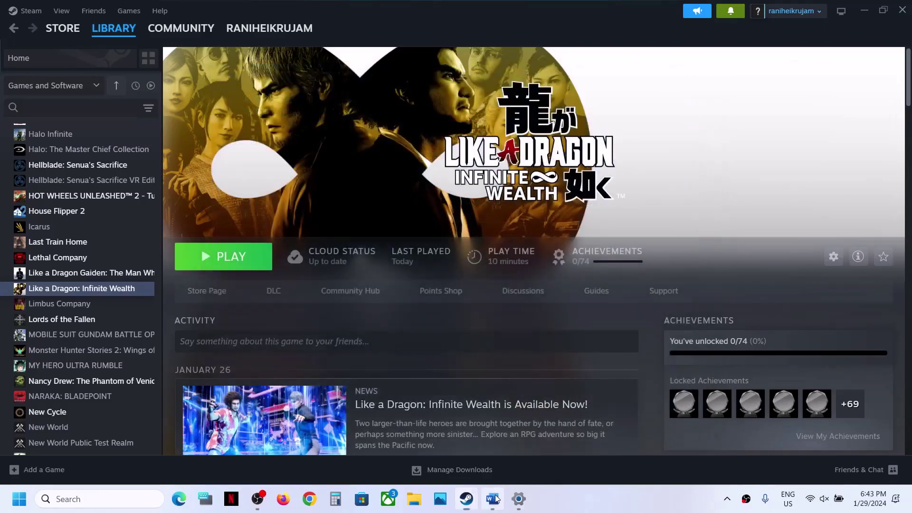
Switch to the Word notes and highlight "Allow the game to Antivirus program" in the Step 7 heading
click(494, 498)
scroll(437, 303, down, 5)
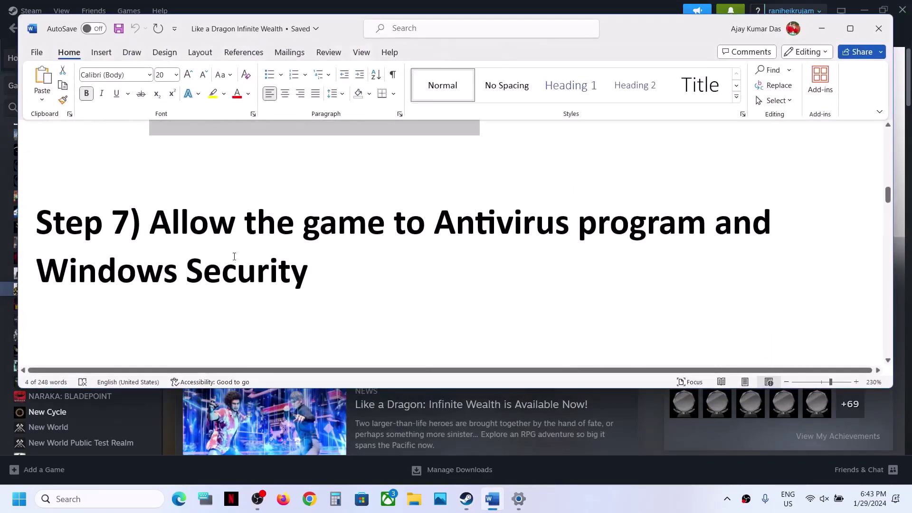
drag(196, 222, 484, 229)
drag(544, 229, 708, 228)
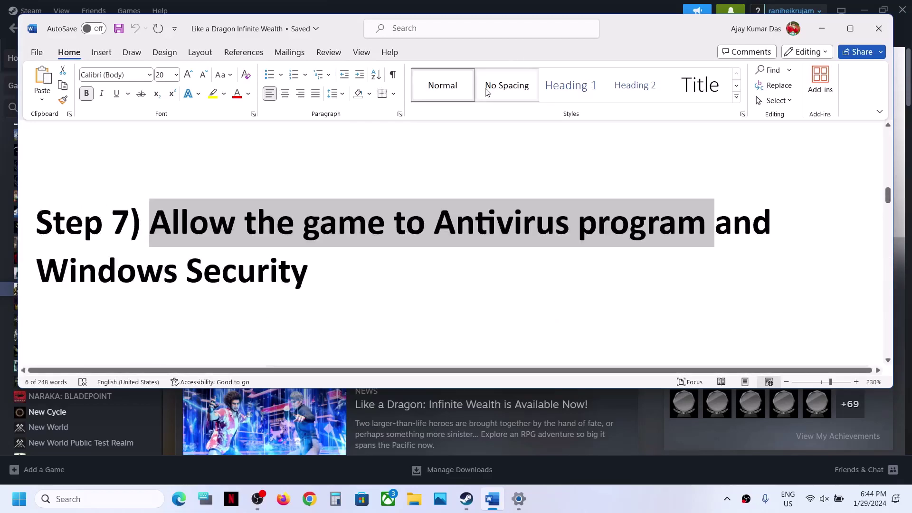
Switch to Settings and open the list of apps allowed through Controlled folder access in Windows Security's ransomware protection
key(alt+Tab)
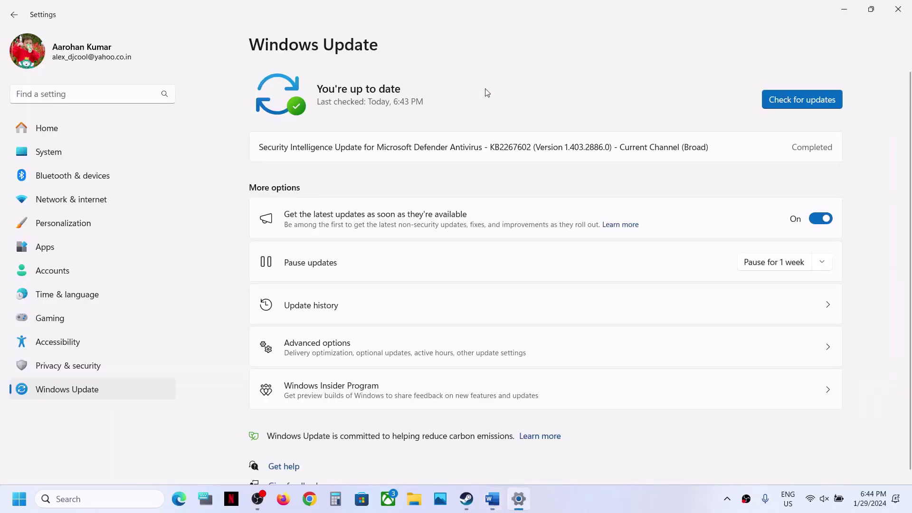
click(62, 368)
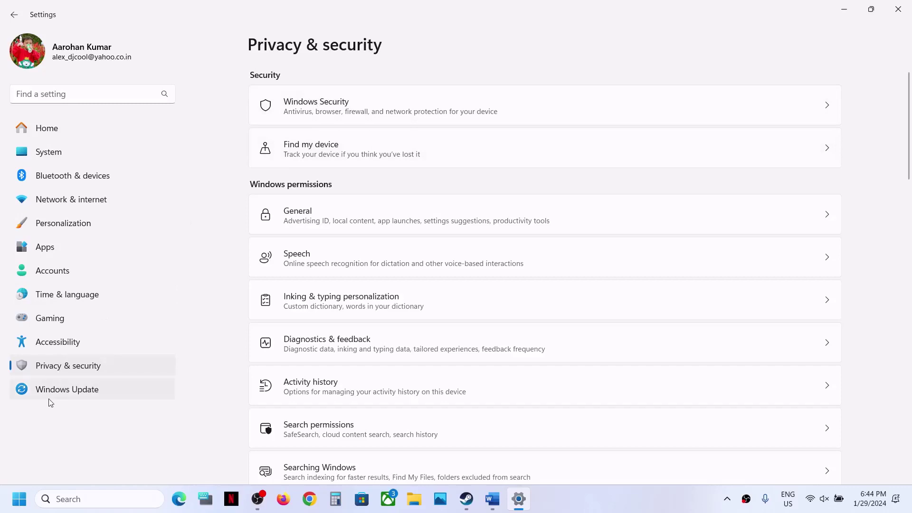
click(336, 117)
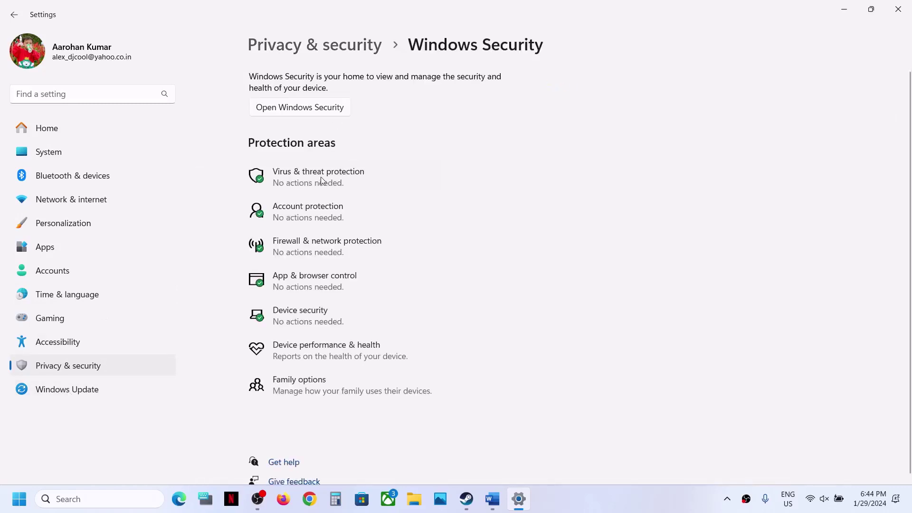
click(332, 181)
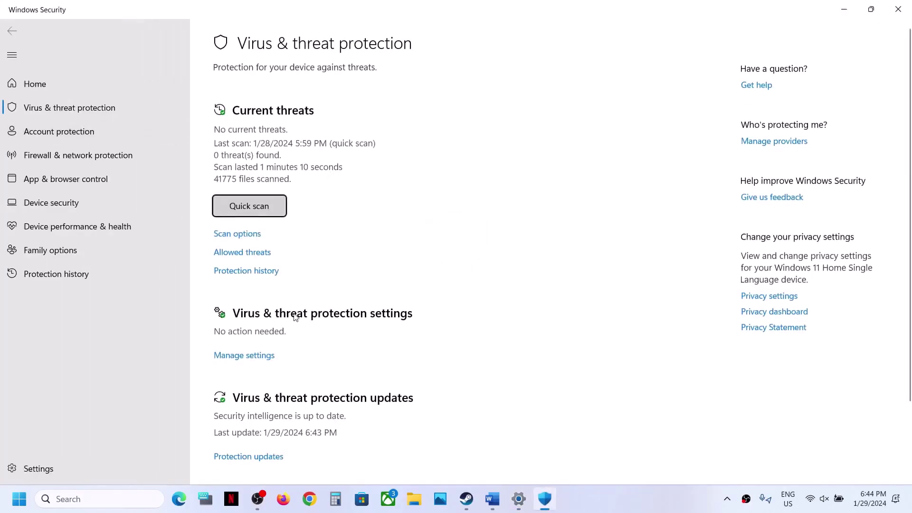
scroll(295, 317, down, 2)
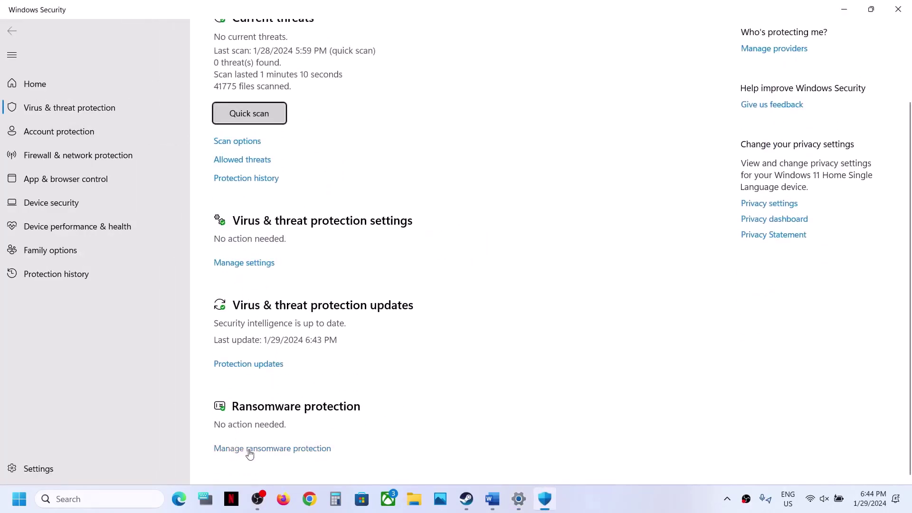
click(287, 448)
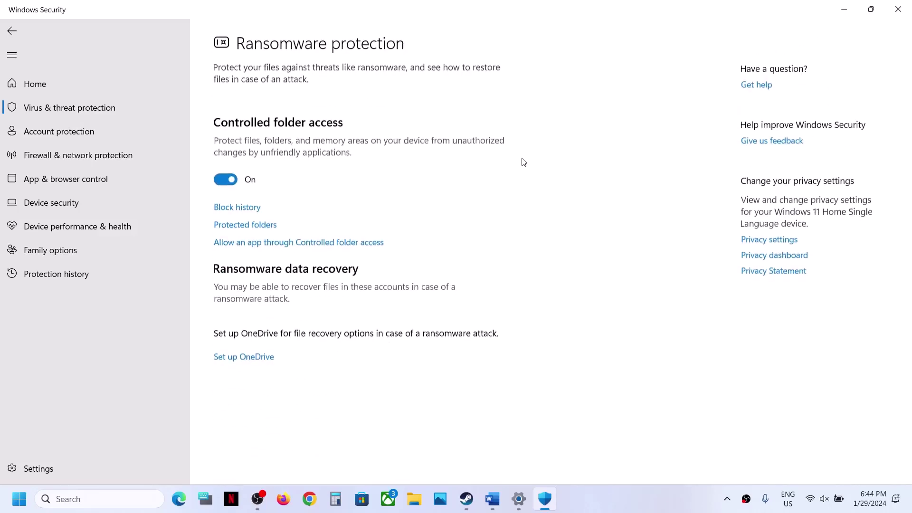
click(286, 243)
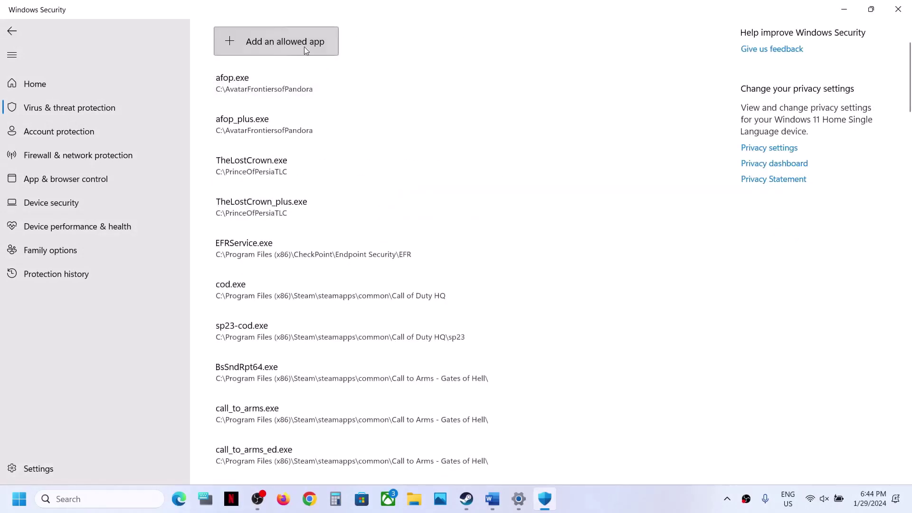
Add the likeadragon8 application from steamapps\common\LikeADragon8\runtime\media as an allowed app
click(305, 48)
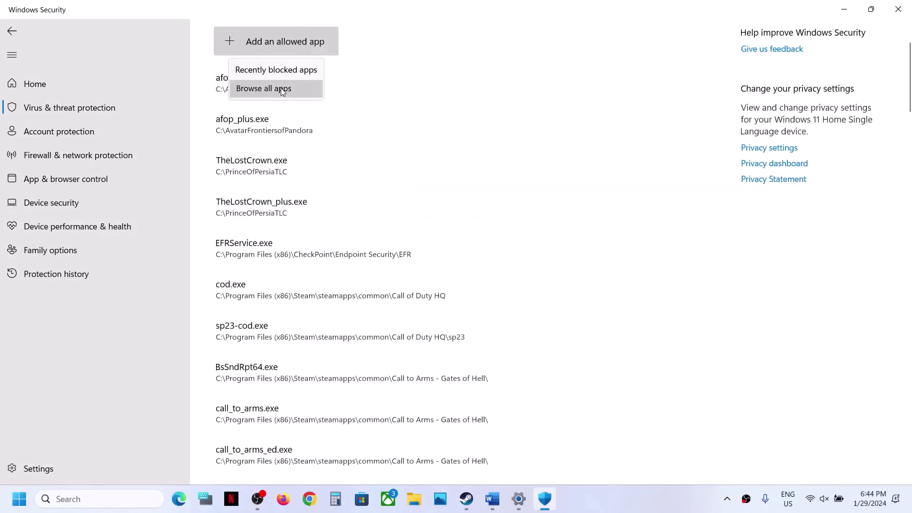
click(282, 89)
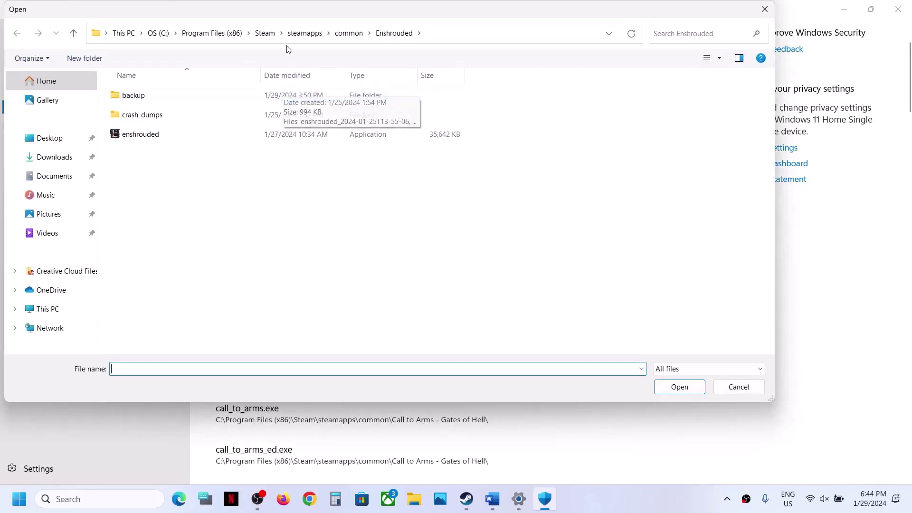
click(349, 34)
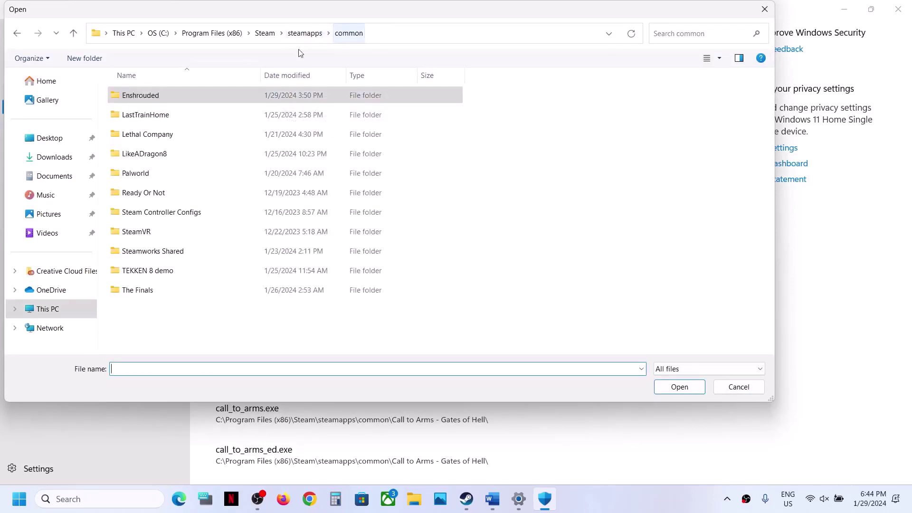
double_click(162, 155)
double_click(157, 105)
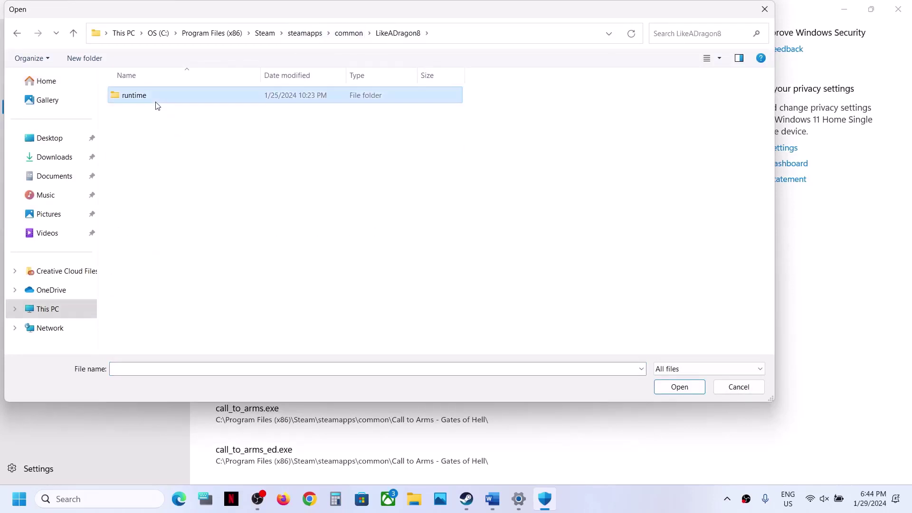
double_click(158, 102)
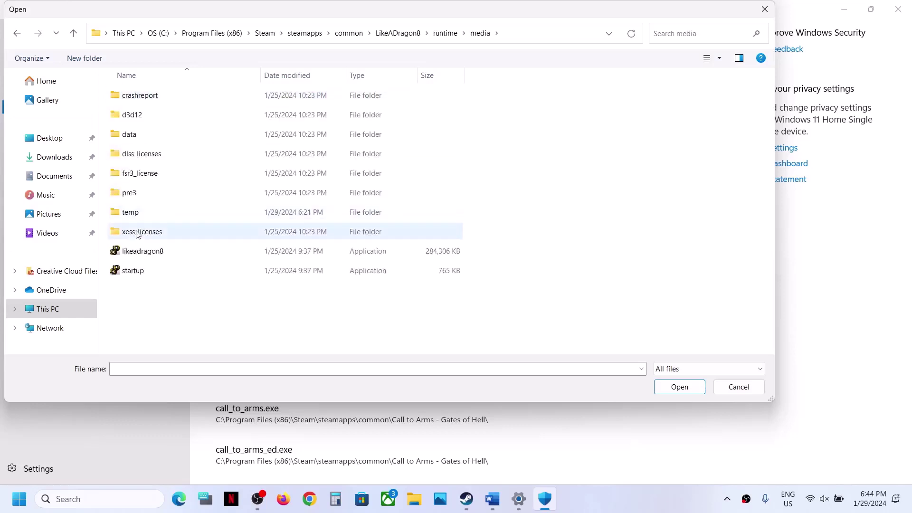
click(136, 251)
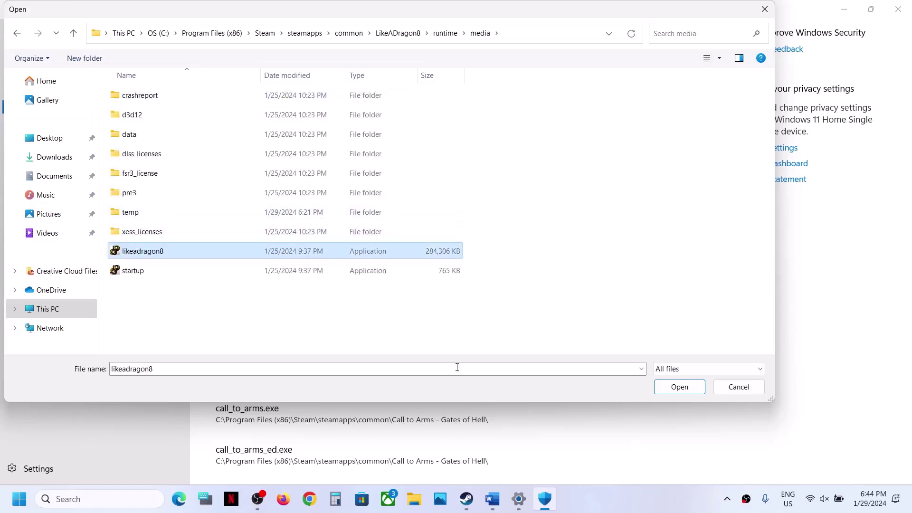
click(679, 386)
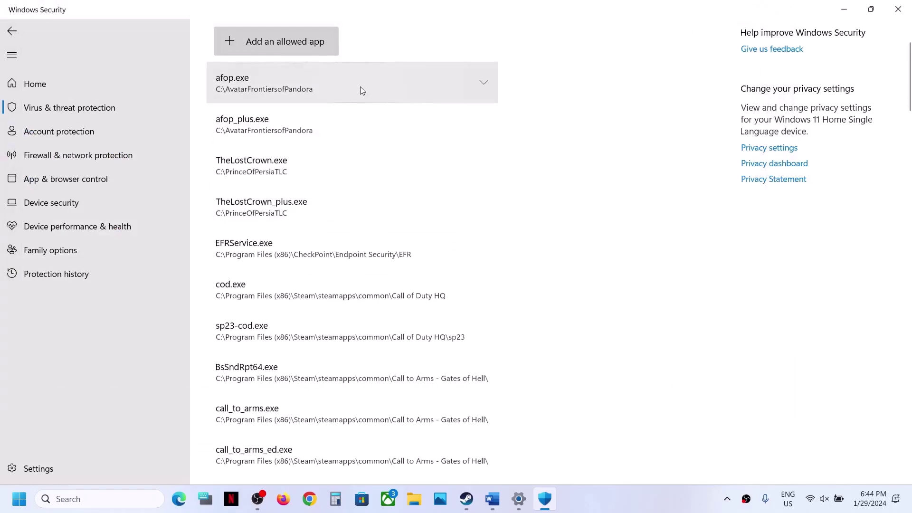
Add the startup application from the game's media folder as another allowed app
click(297, 52)
click(291, 86)
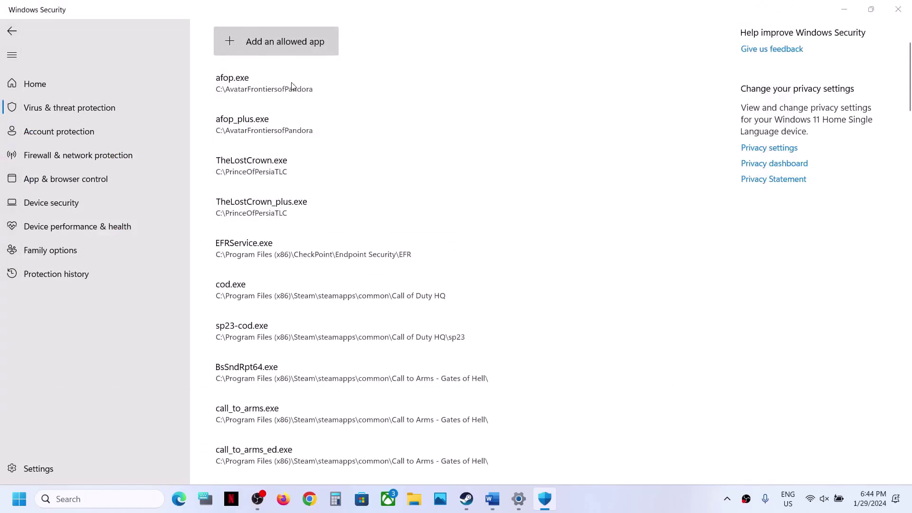
click(159, 271)
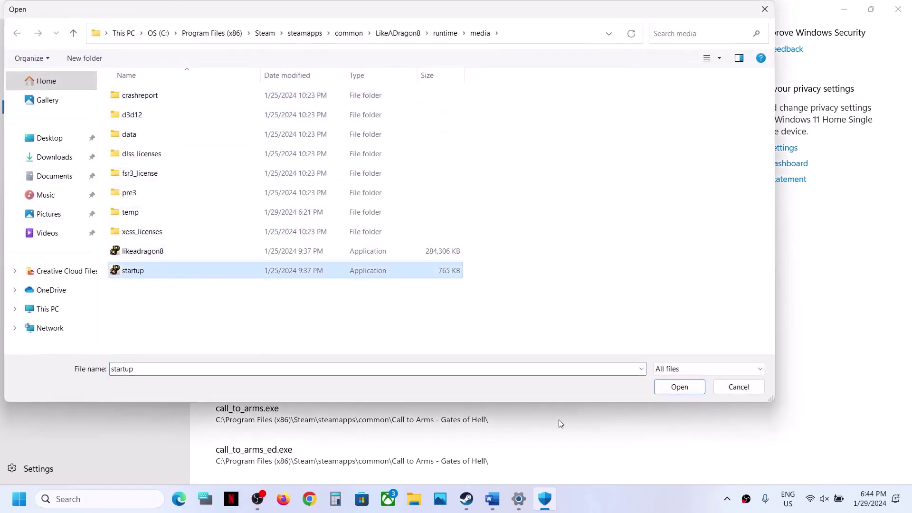
click(664, 388)
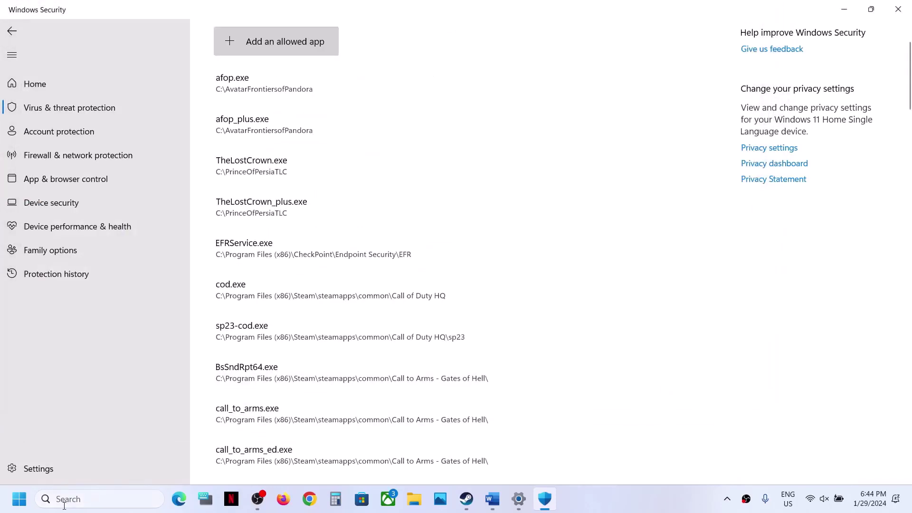
Open Control Panel and go to the list of apps allowed through Windows Defender Firewall under System and Security
click(64, 500)
text(conr)
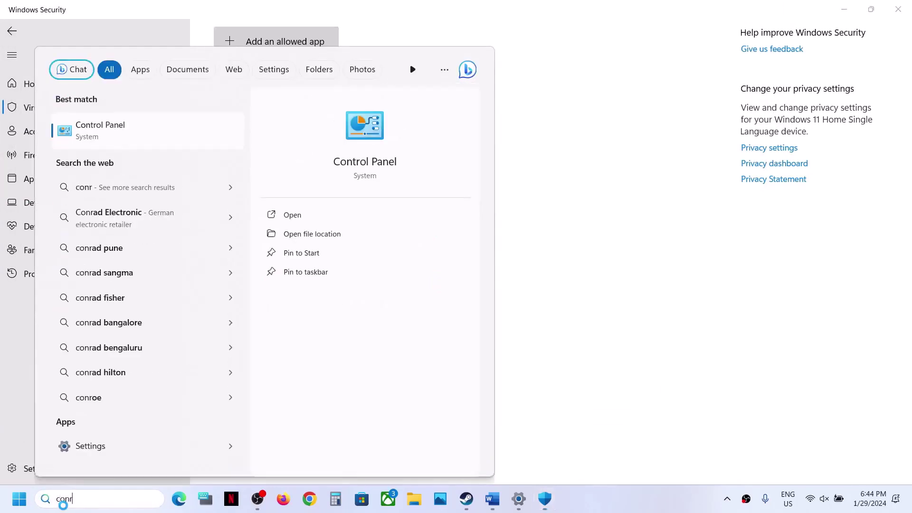
key(BackSpace)
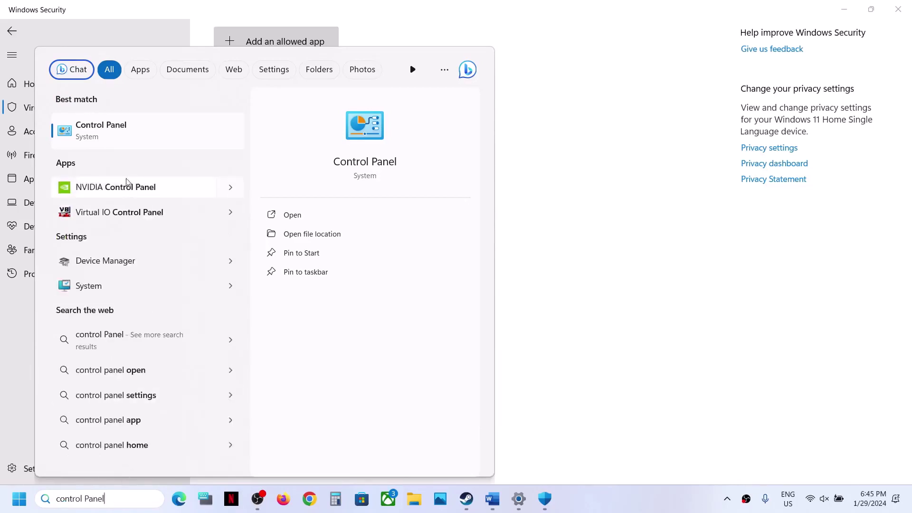
click(139, 125)
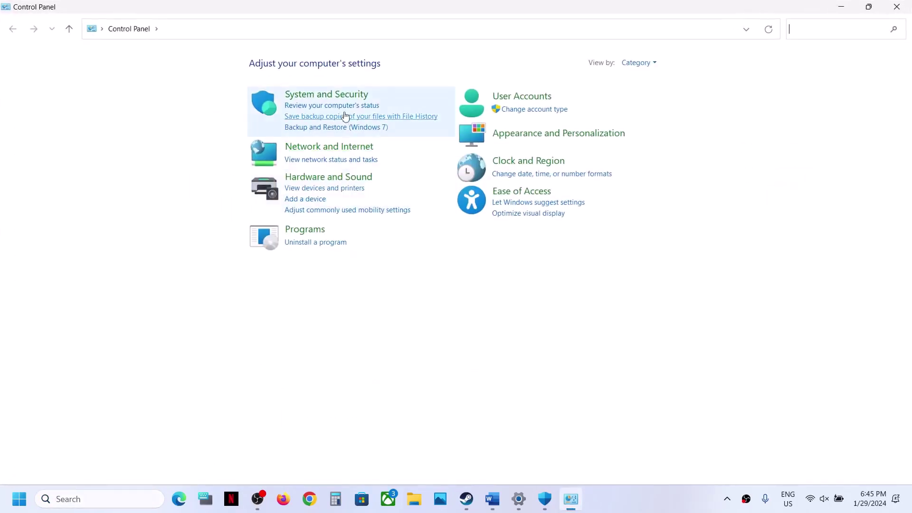
click(331, 93)
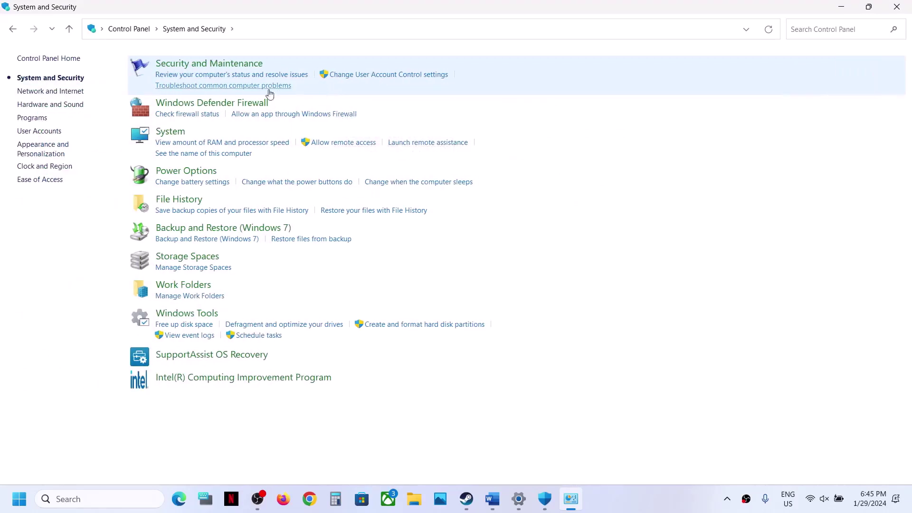
click(241, 103)
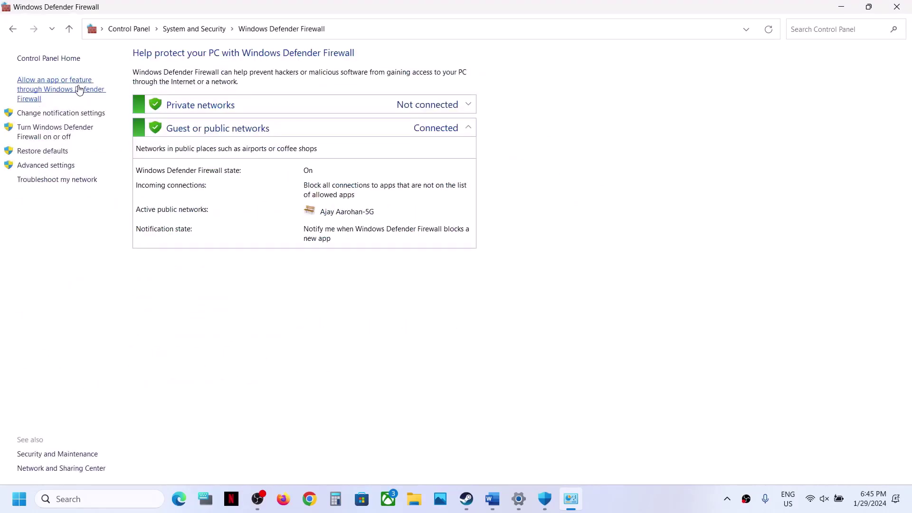
click(79, 91)
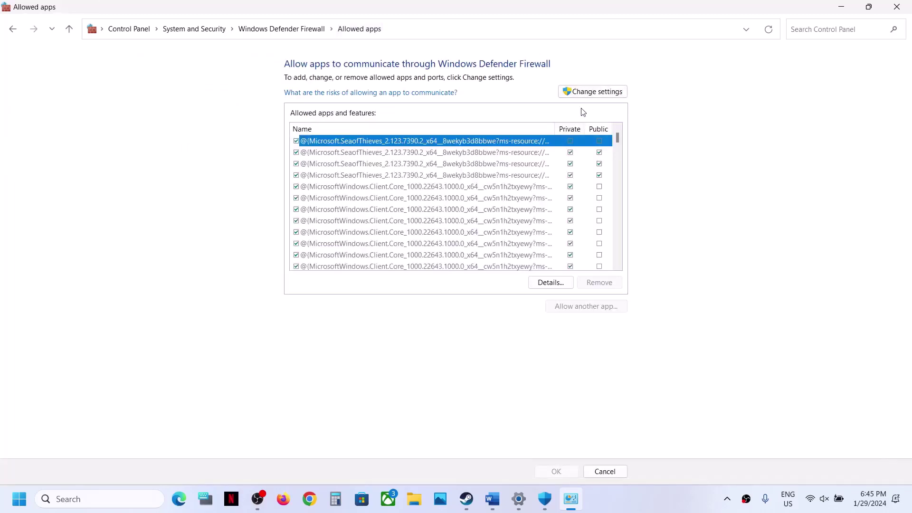
Enable changes to the allowed apps and add the likeadragon8 application from steamapps\common\LikeADragon8\runtime\media
click(598, 92)
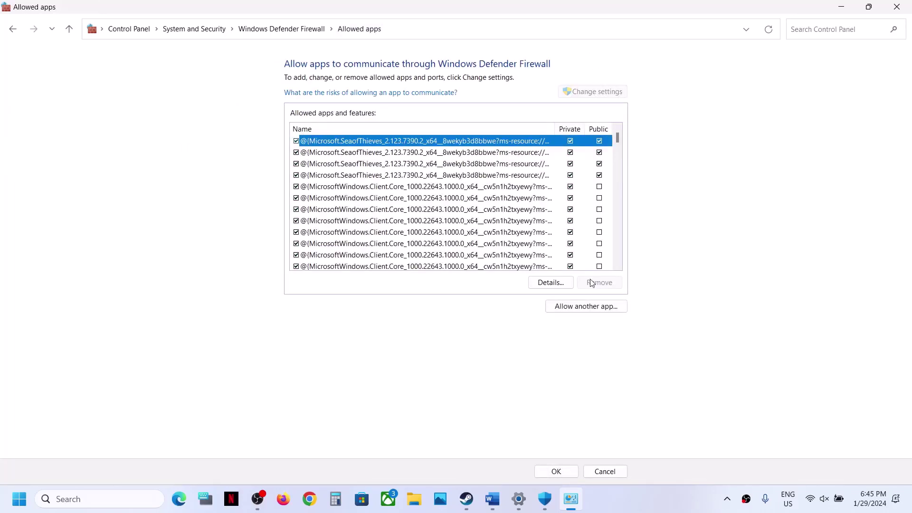
click(577, 306)
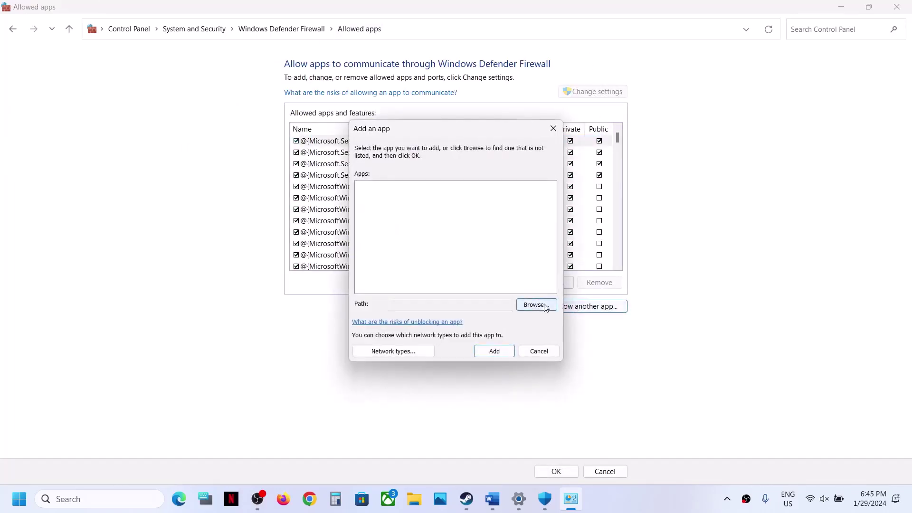
click(544, 307)
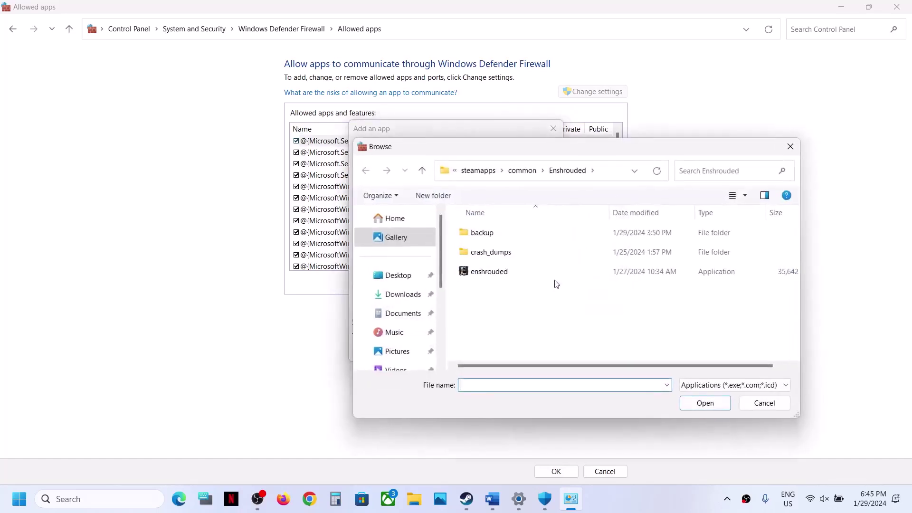
click(527, 175)
double_click(496, 290)
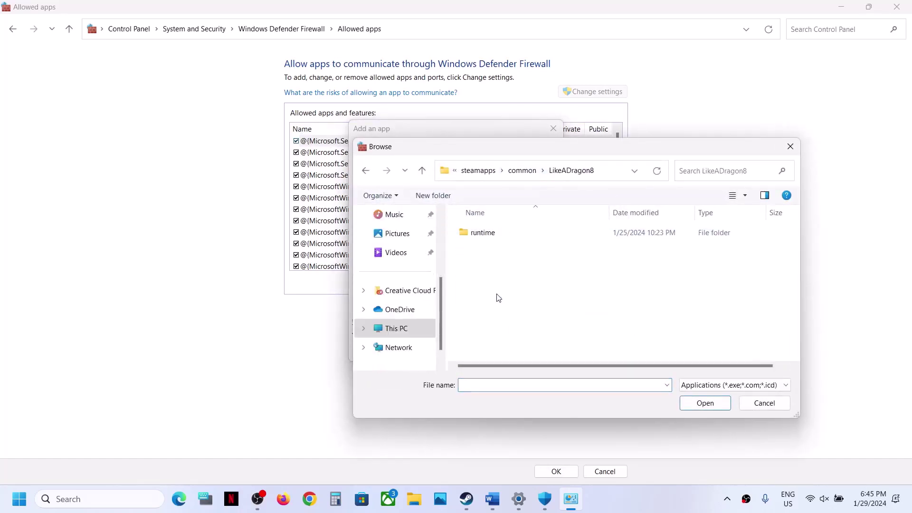
click(500, 232)
double_click(497, 232)
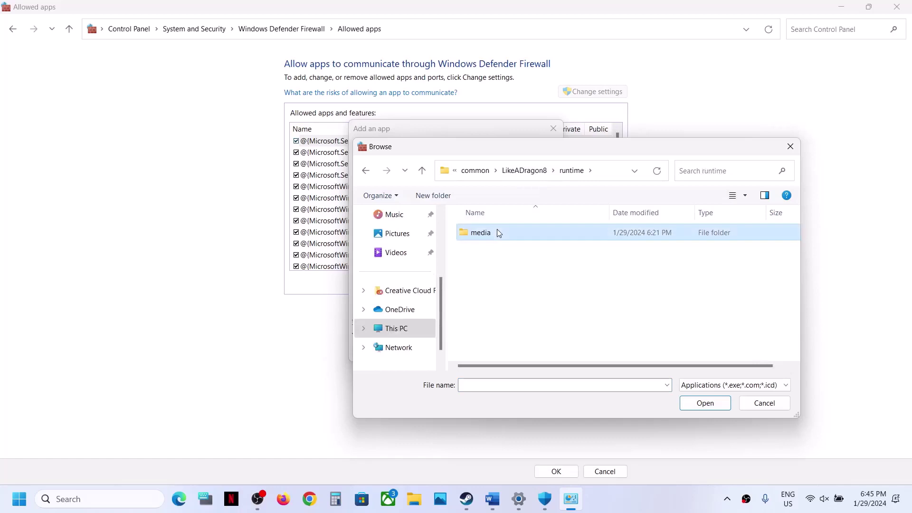
scroll(495, 294, down, 2)
click(495, 339)
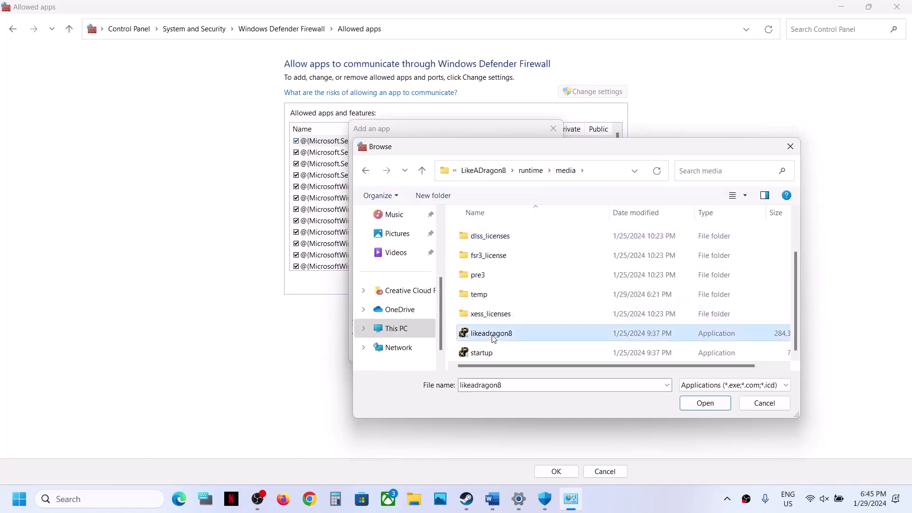
click(690, 404)
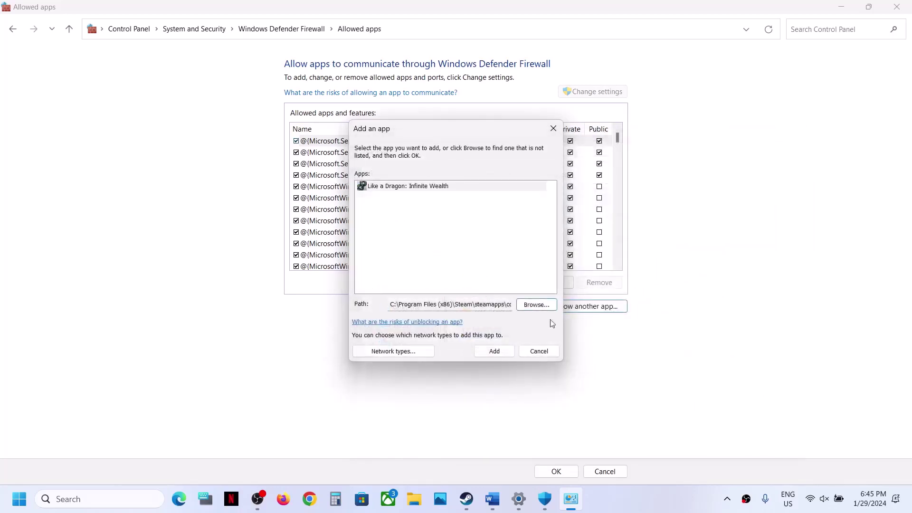
click(495, 351)
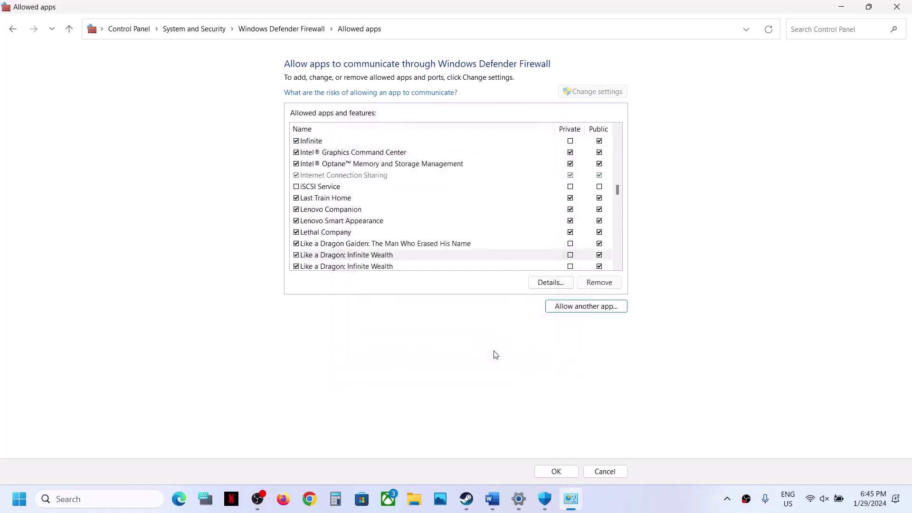
Try to add the startup application from the game's media folder to the firewall's allowed apps
click(587, 308)
click(535, 304)
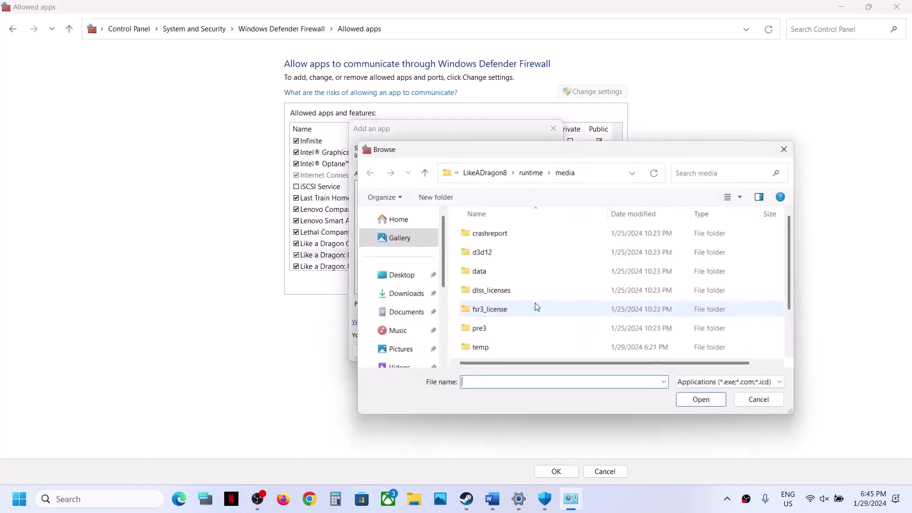
scroll(503, 340, down, 1)
click(496, 352)
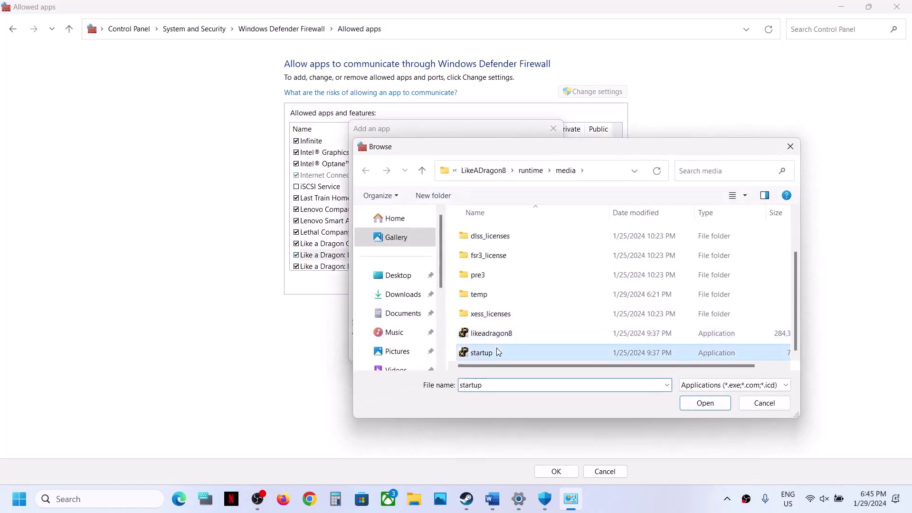
click(705, 402)
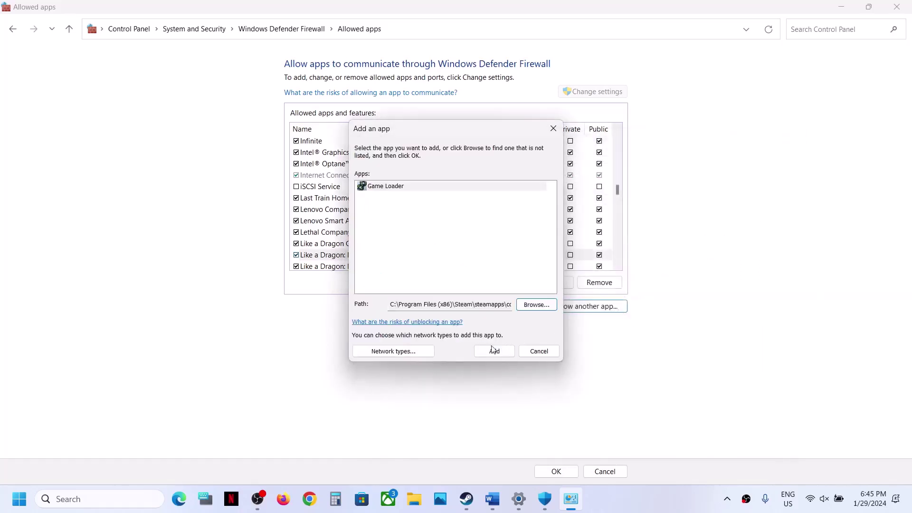
click(492, 350)
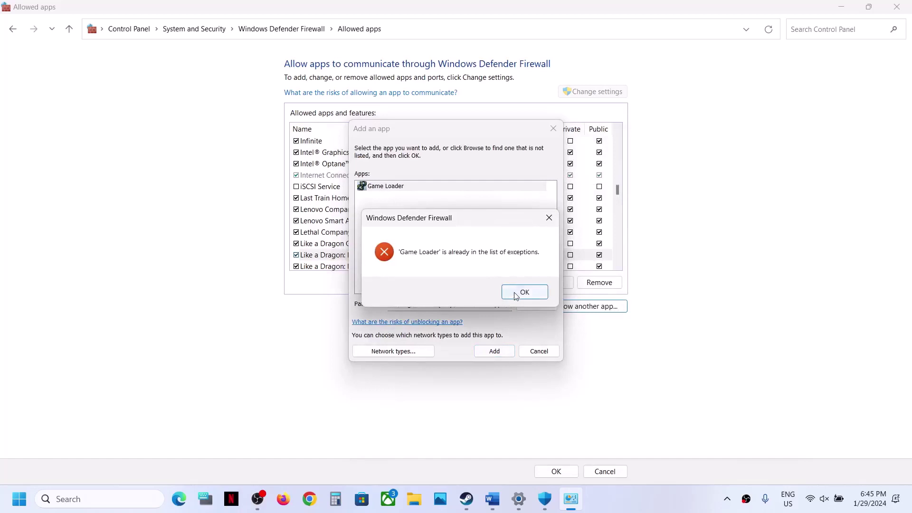
click(520, 294)
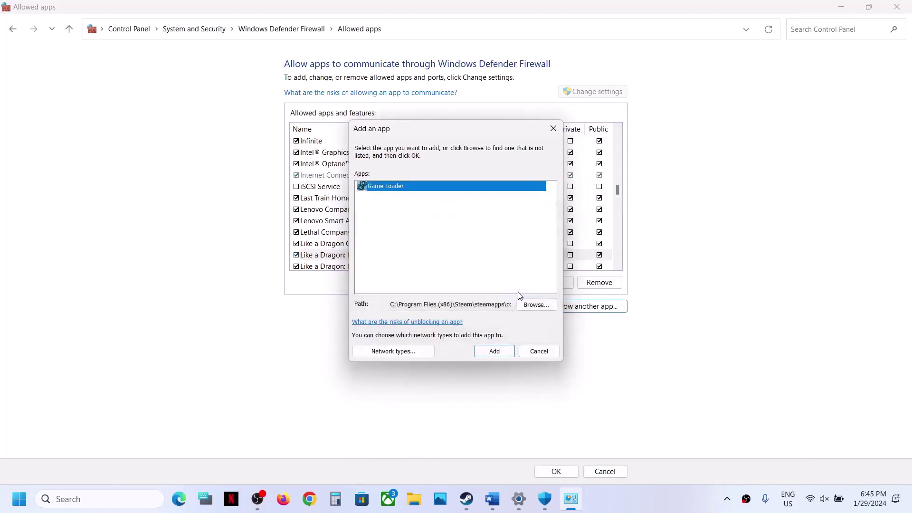
click(553, 128)
Save the firewall's allowed apps list and close the Control Panel, Windows Security and Settings windows
click(362, 262)
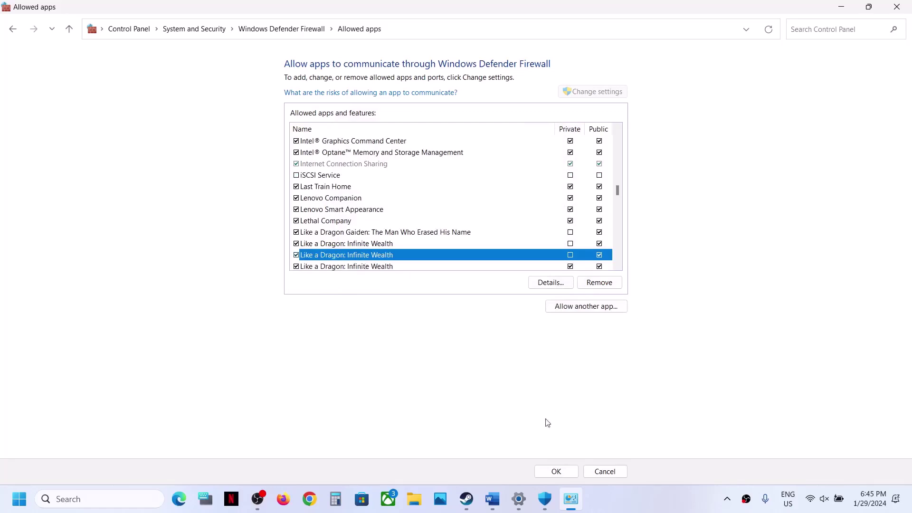
click(542, 472)
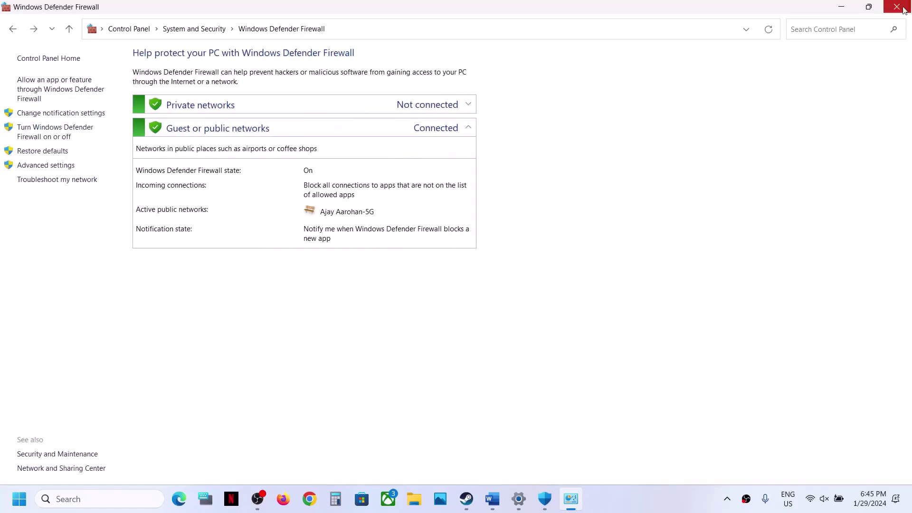
click(903, 9)
click(903, 9)
click(903, 9)
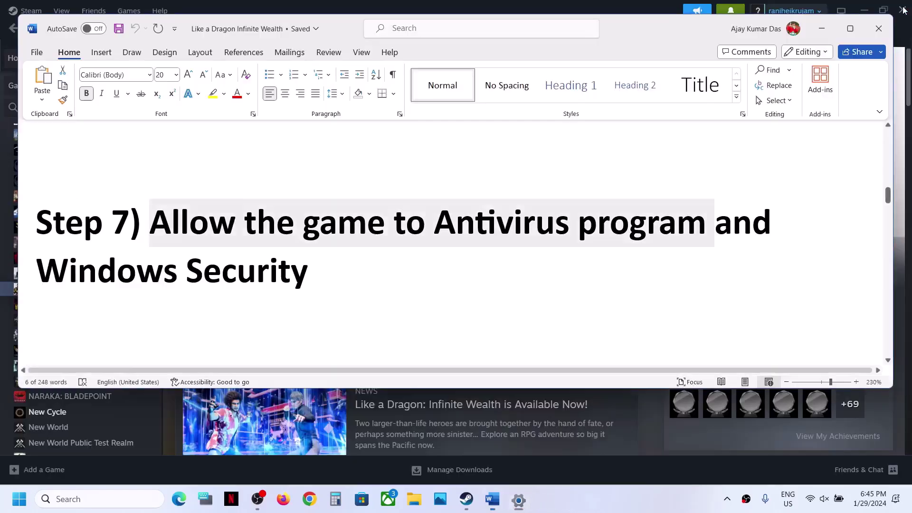
Highlight "Delete the save game files" and the lost-progress warning in the Step 8 heading of the Word notes, and minimize the document
scroll(580, 269, down, 5)
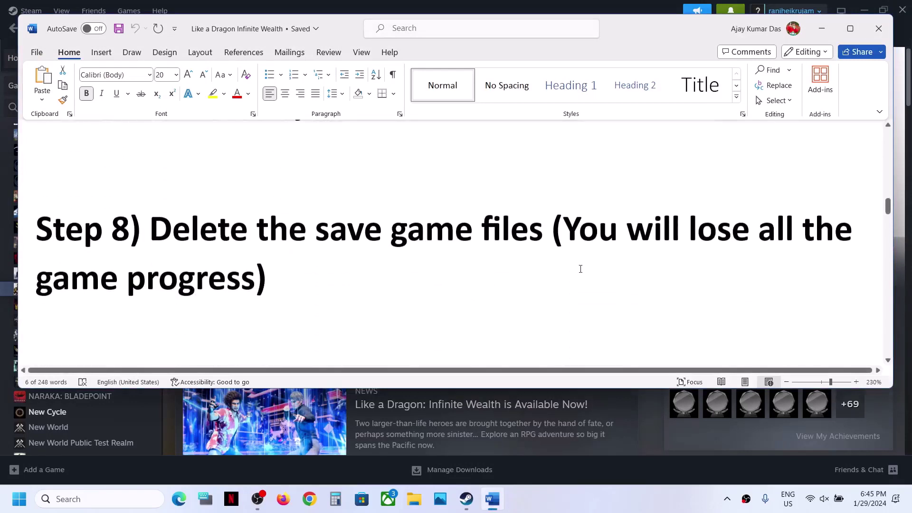
drag(162, 228, 503, 246)
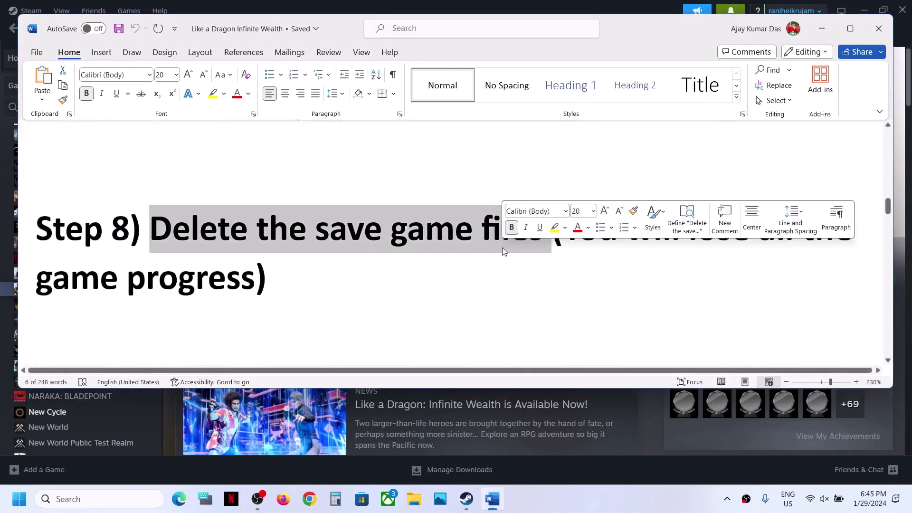
click(577, 262)
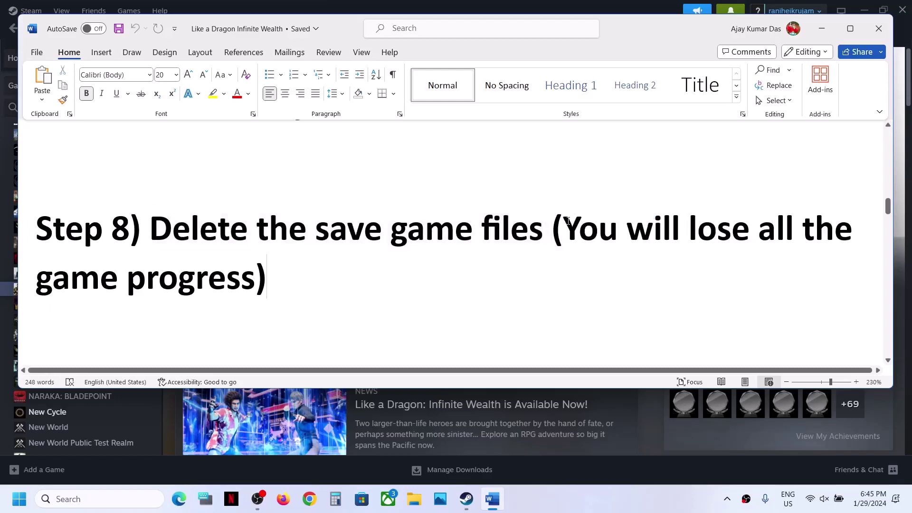
drag(565, 223, 259, 278)
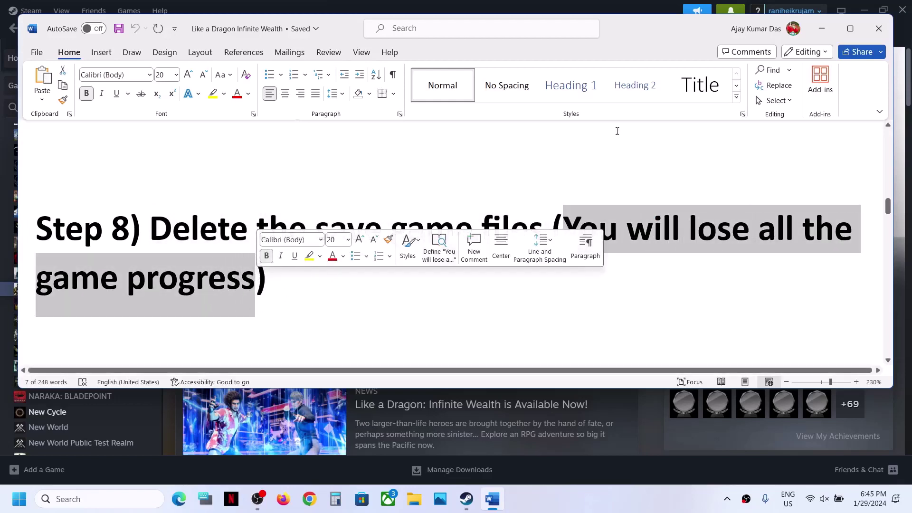
click(821, 30)
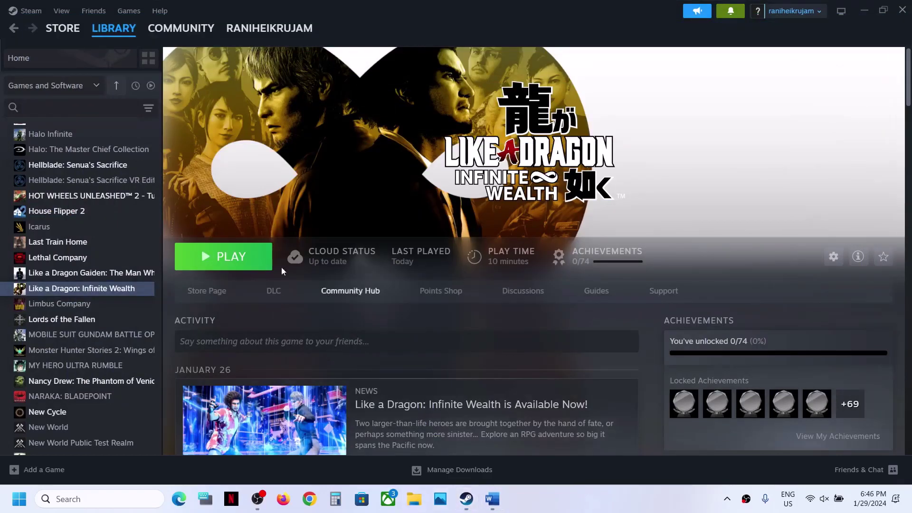
Switch to File Explorer and open the user's profile folder inside Users on the C: drive
key(super+e)
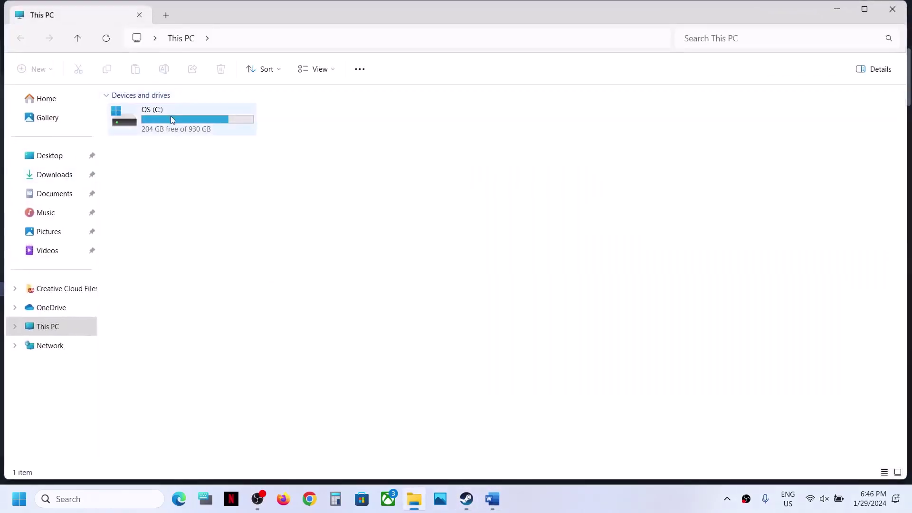
double_click(170, 116)
scroll(155, 288, down, 3)
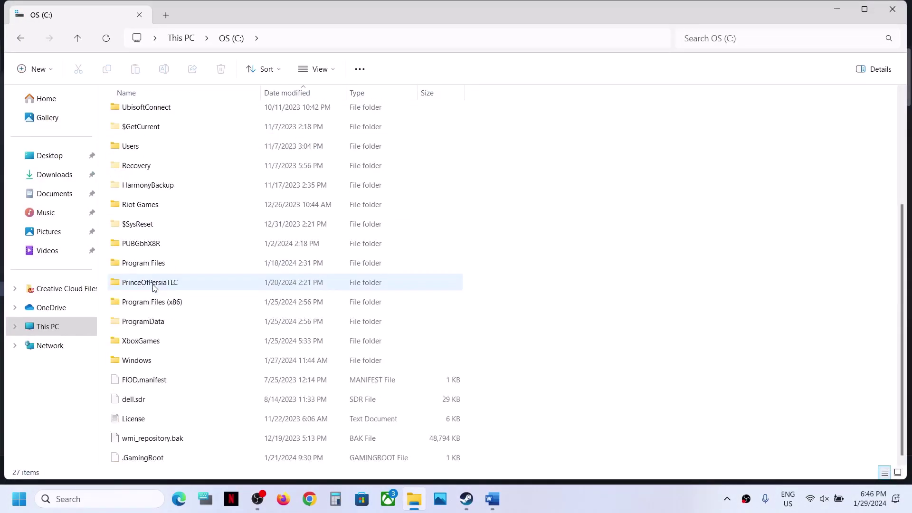
scroll(162, 204, up, 3)
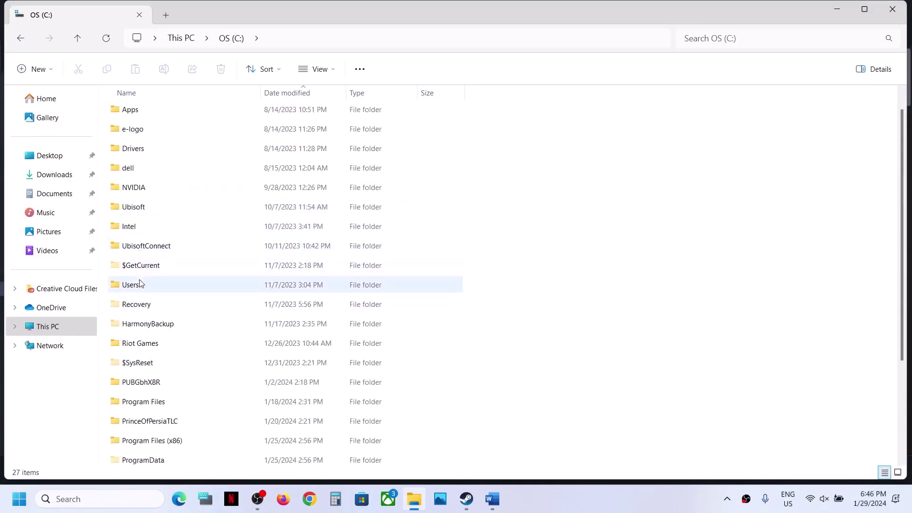
click(139, 280)
double_click(144, 283)
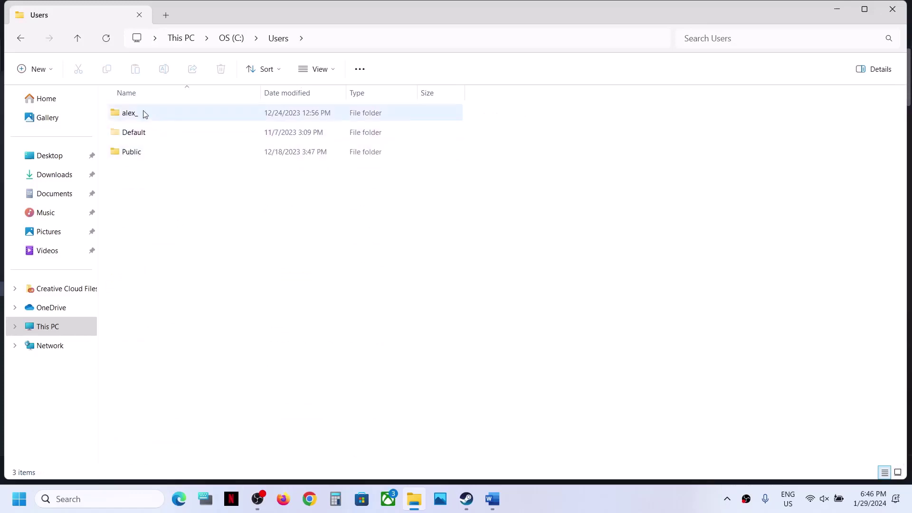
click(161, 112)
double_click(163, 112)
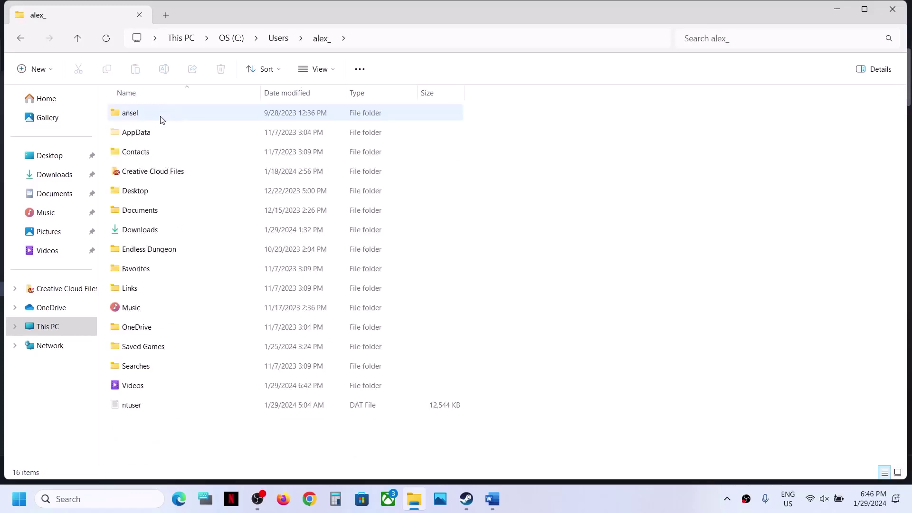
Select the AppData folder and check the Hidden items option in the view's Show settings
click(150, 134)
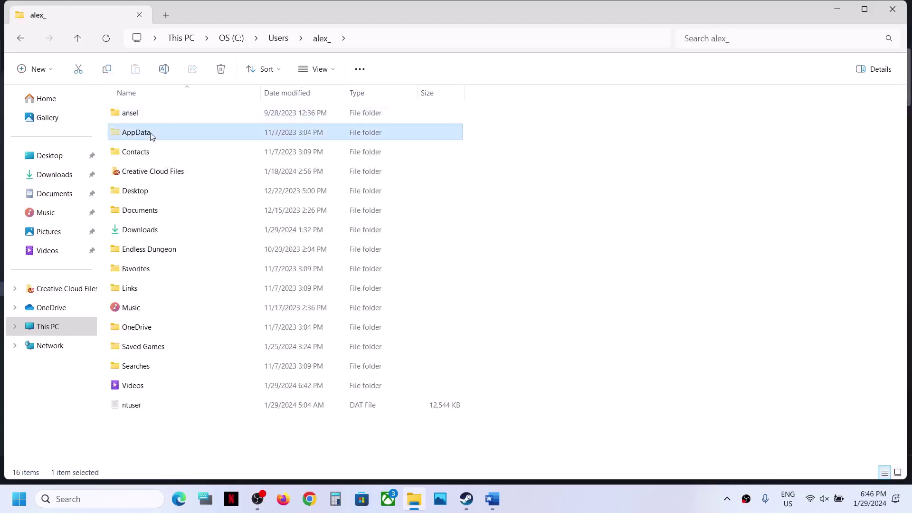
click(338, 69)
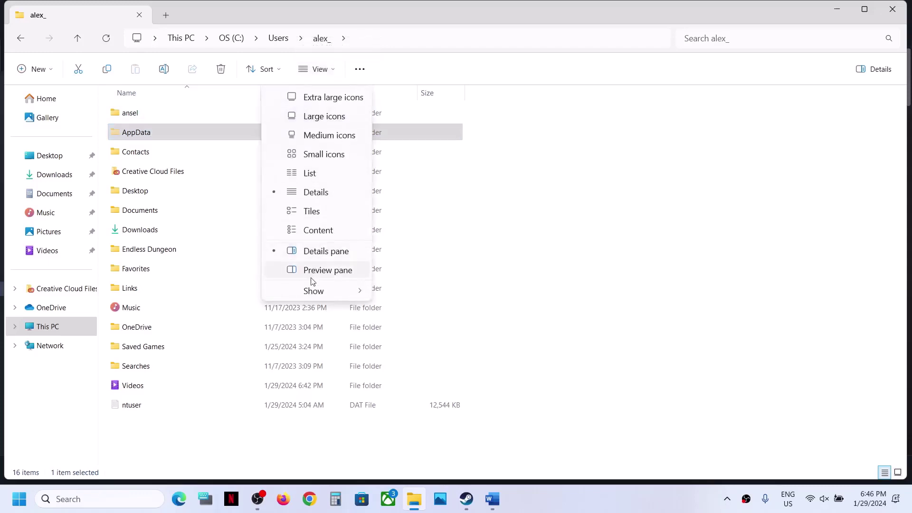
mouse_move(313, 291)
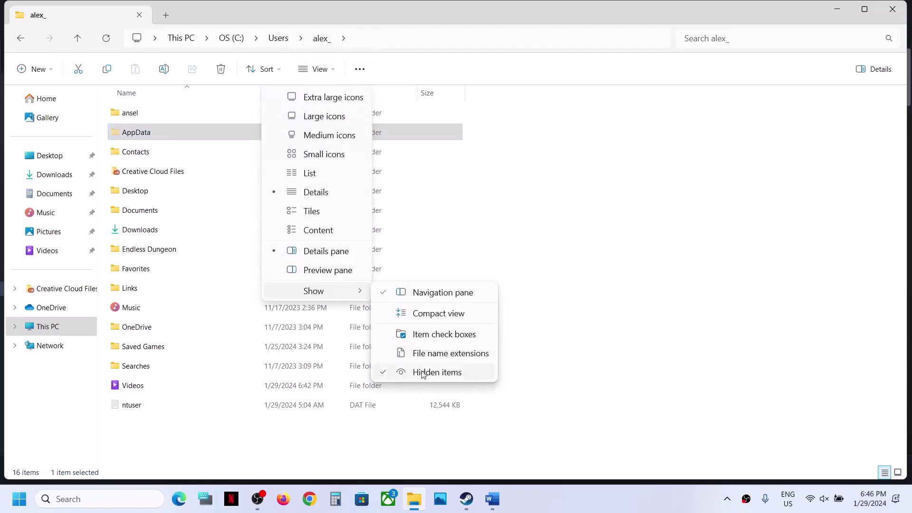
click(166, 126)
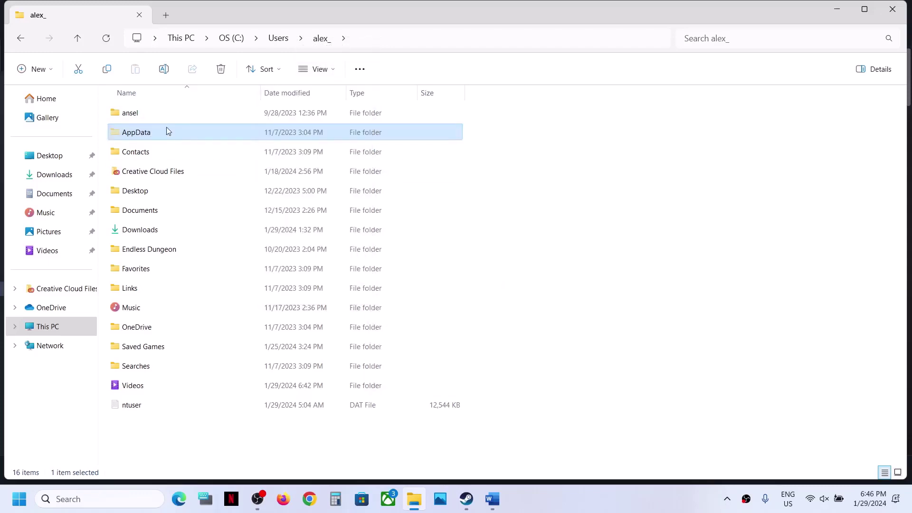
Open the Sega folder inside AppData\Roaming
double_click(172, 130)
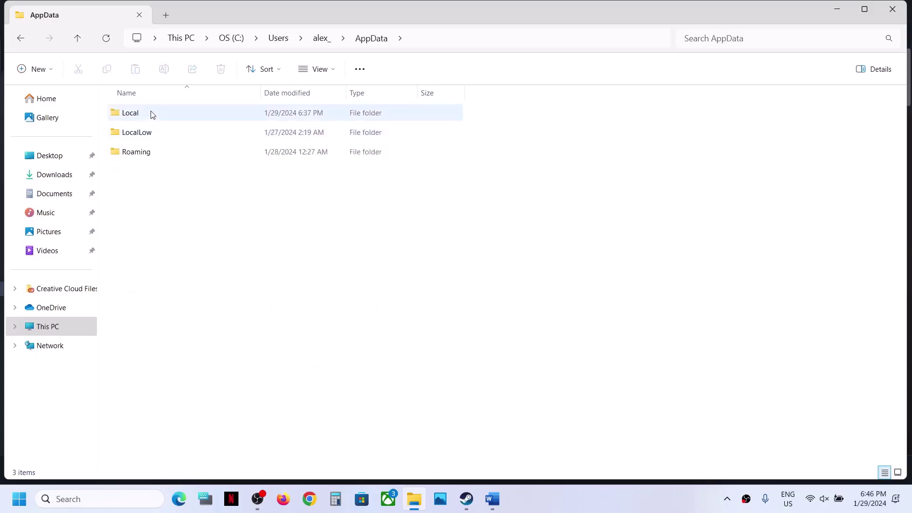
double_click(150, 151)
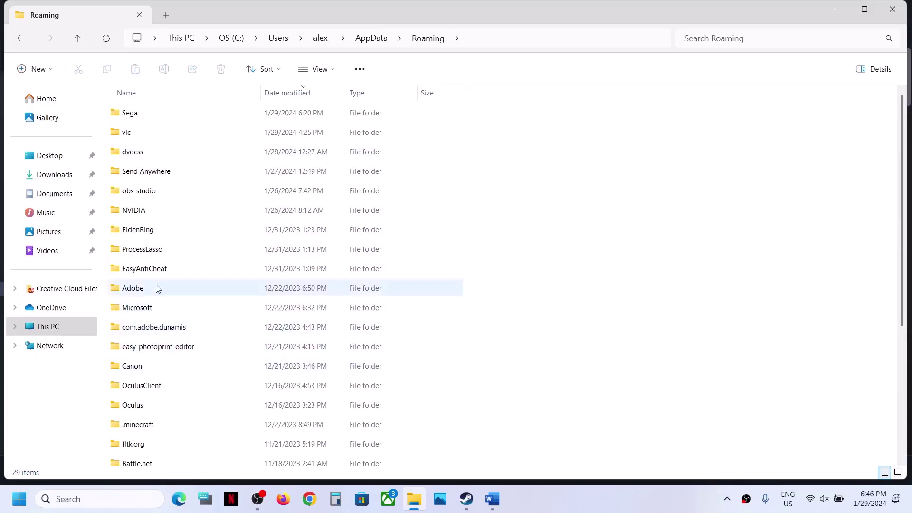
double_click(134, 116)
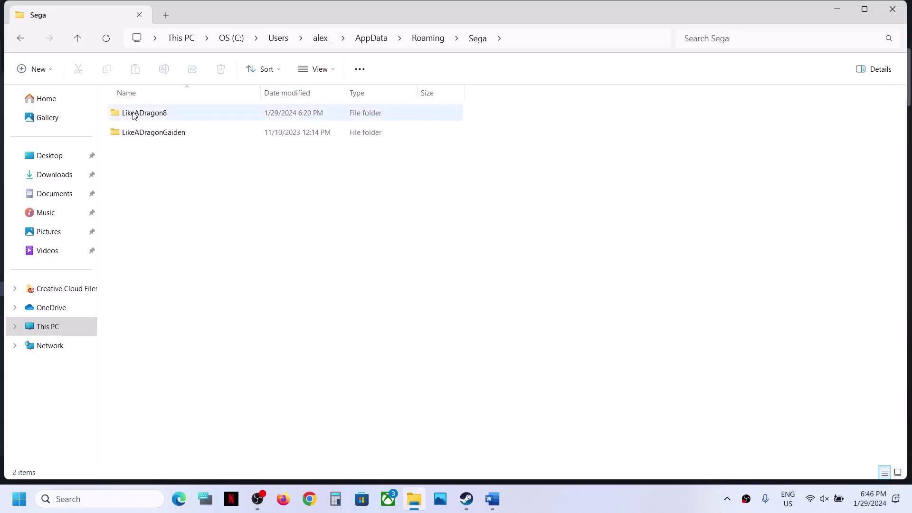
Open the LikeADragon8 folder, its Steam subfolder and the numbered account folder to view the save files
click(152, 117)
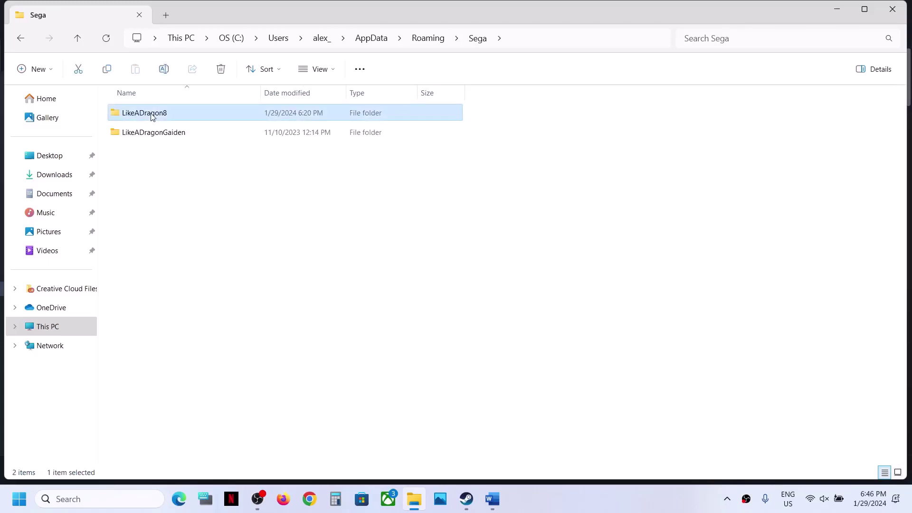
double_click(152, 117)
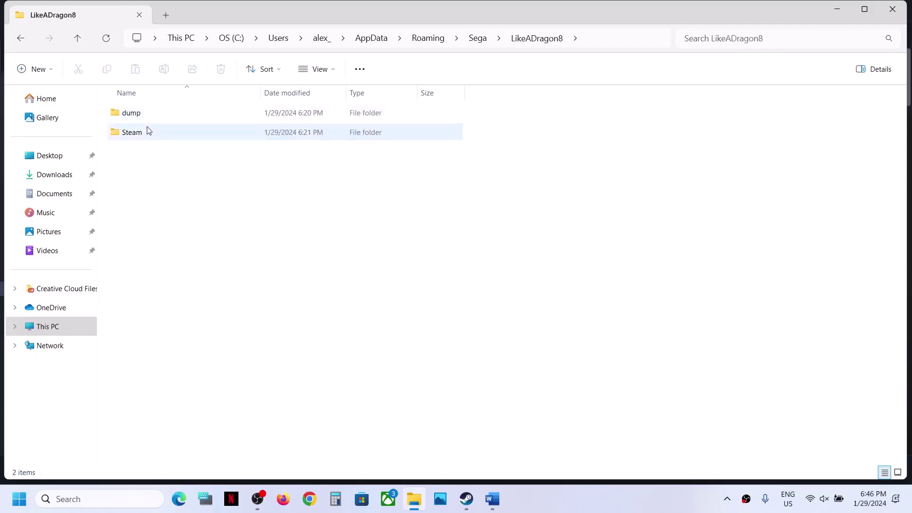
double_click(146, 134)
double_click(145, 114)
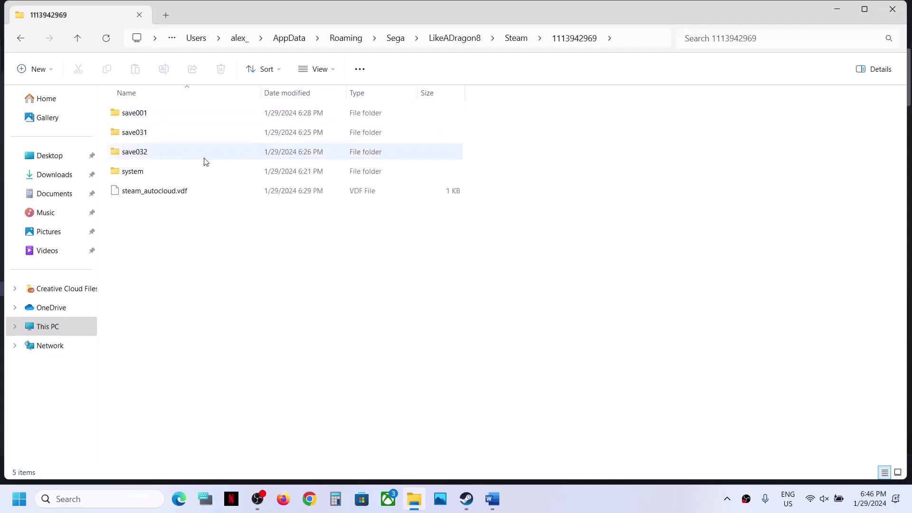
Return to the Sega folder and show the Delete option for the LikeADragon8 folder, dismissing it without deleting
click(77, 38)
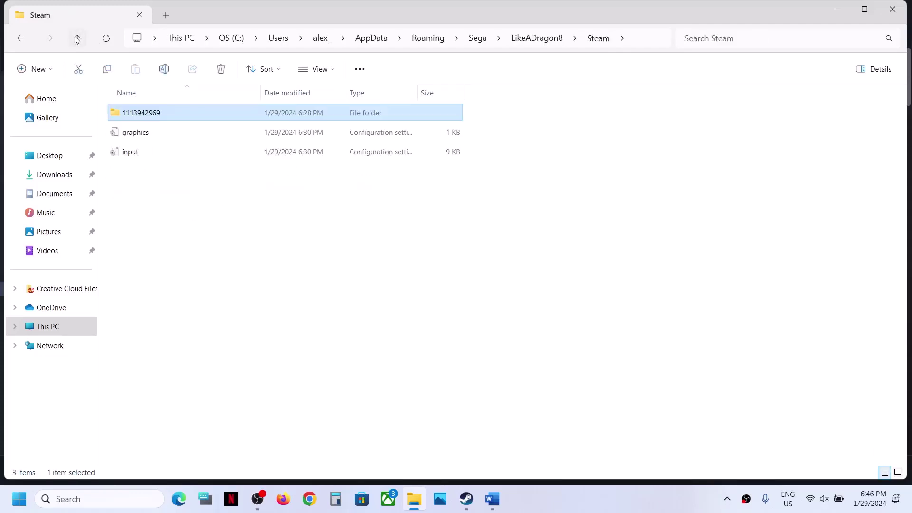
click(77, 38)
click(77, 38)
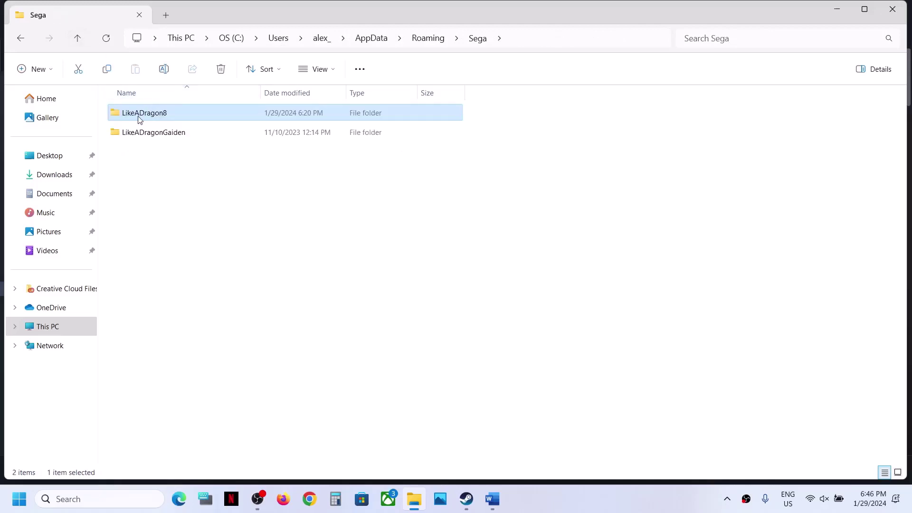
drag(140, 119, 152, 120)
right_click(159, 117)
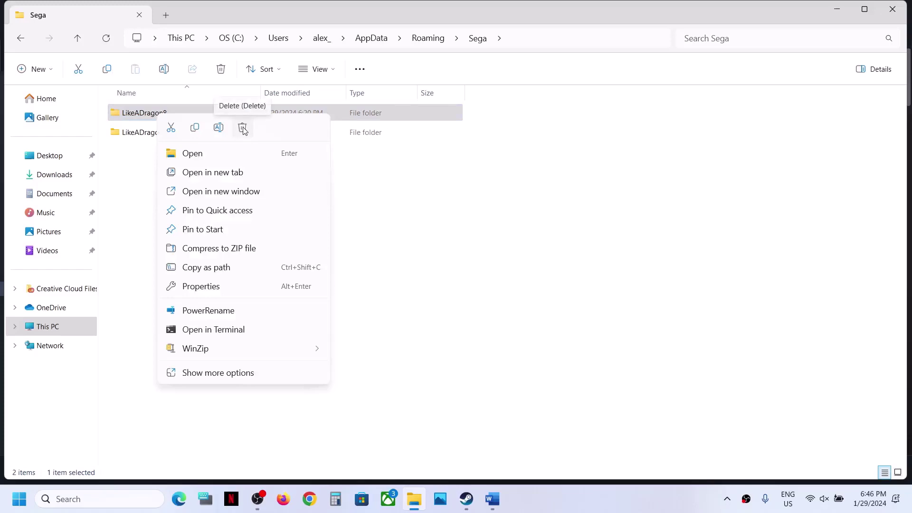
click(387, 315)
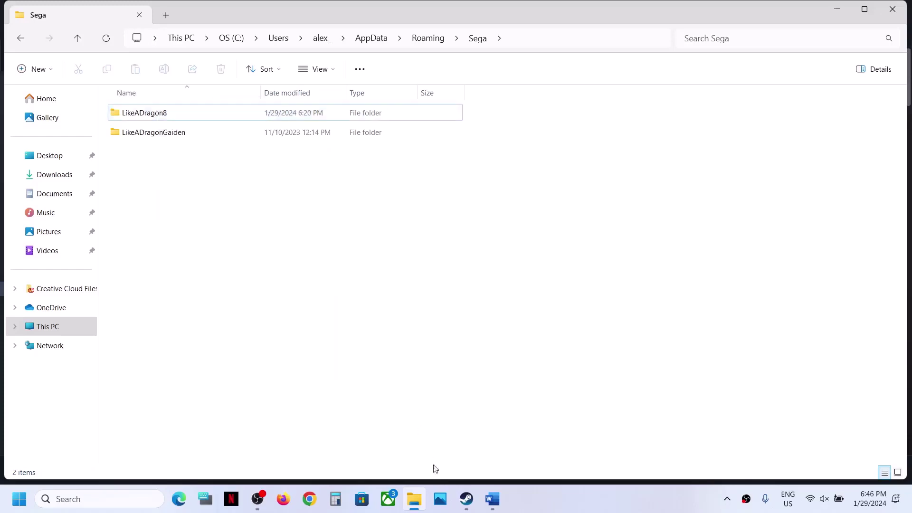
Switch to the Word notes, read Step 9 about launch options, and minimize the document to return to Steam
click(461, 499)
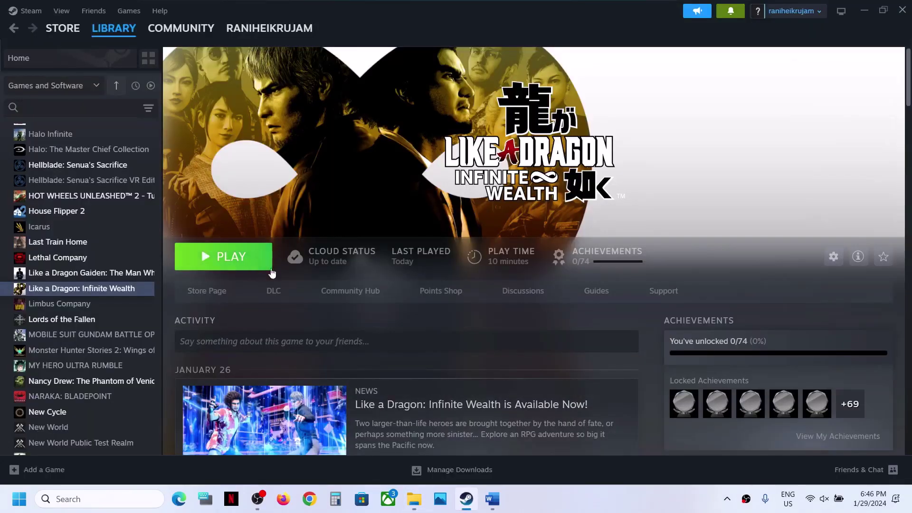
click(495, 502)
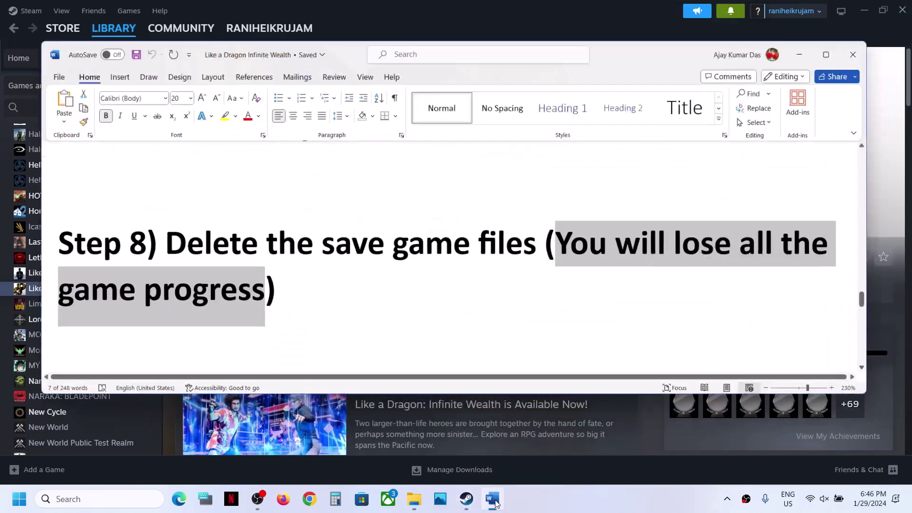
scroll(368, 332, down, 4)
scroll(367, 332, down, 3)
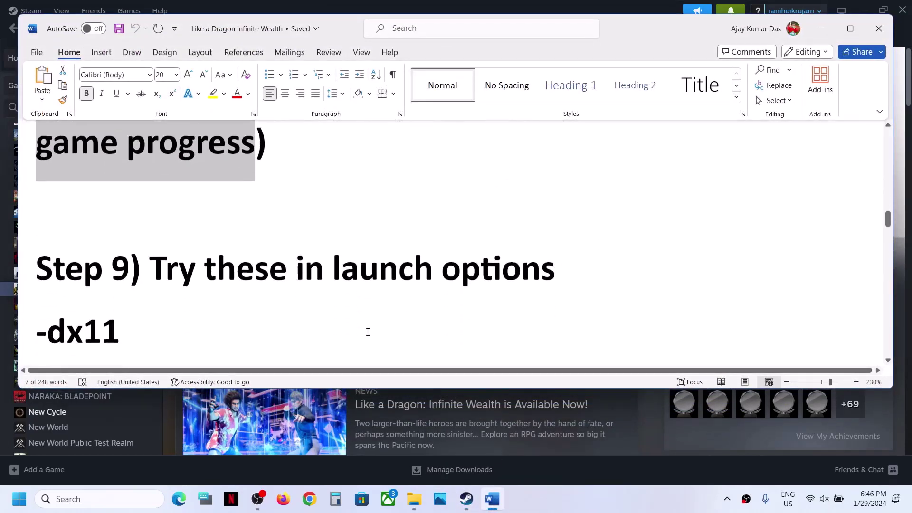
click(818, 30)
Set the launch options of Like a Dragon: Infinite Wealth to -dx11 and close its properties
right_click(121, 289)
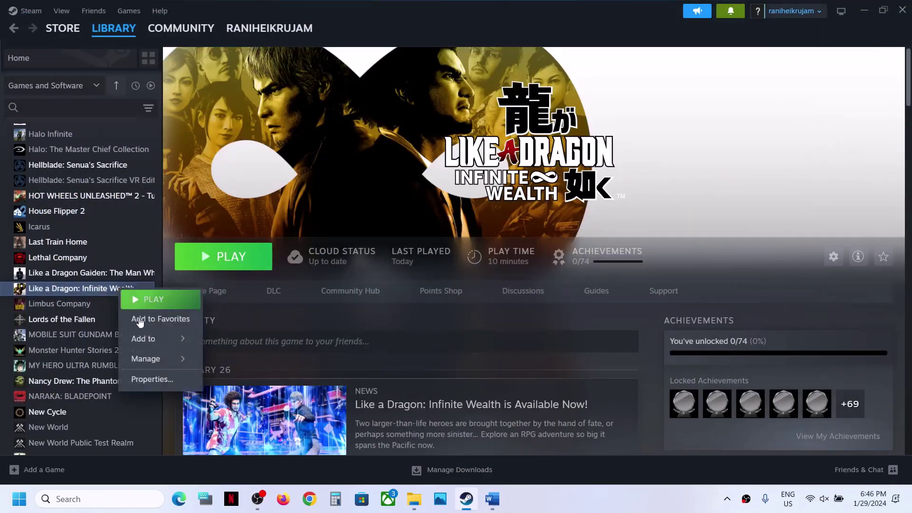
click(150, 380)
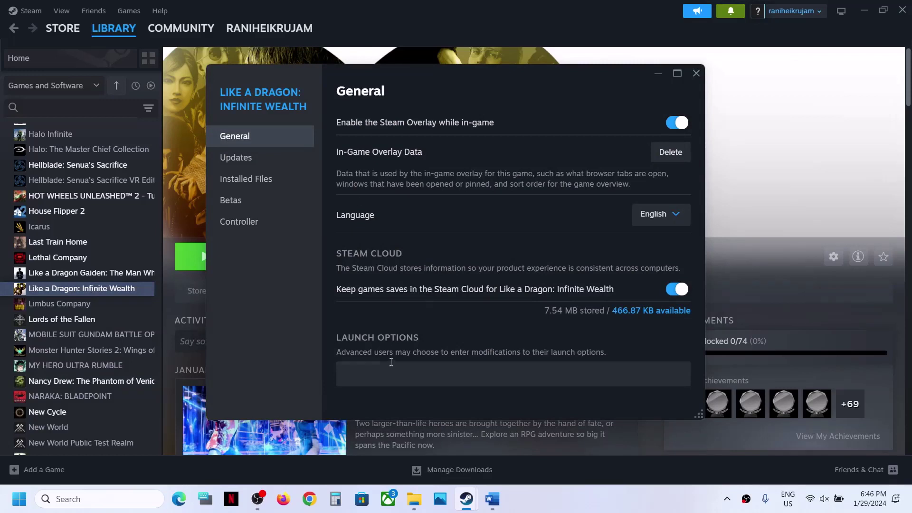
click(375, 380)
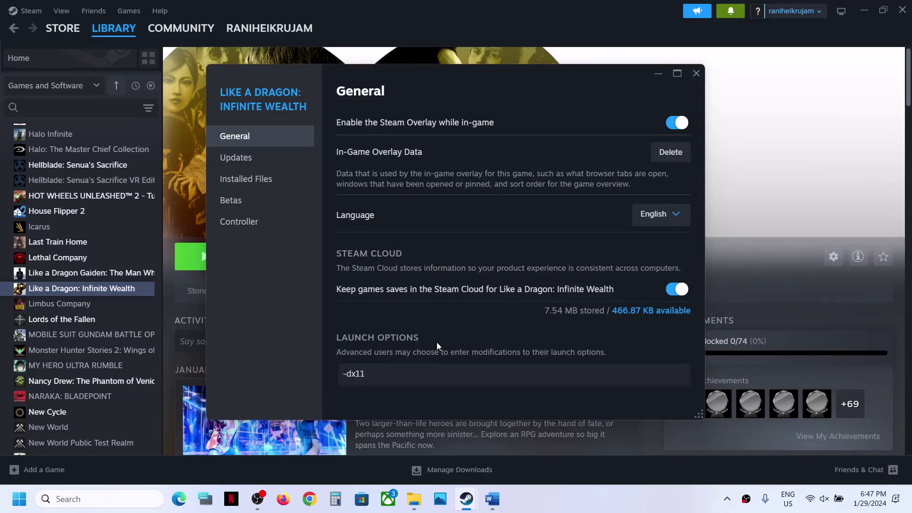
click(696, 73)
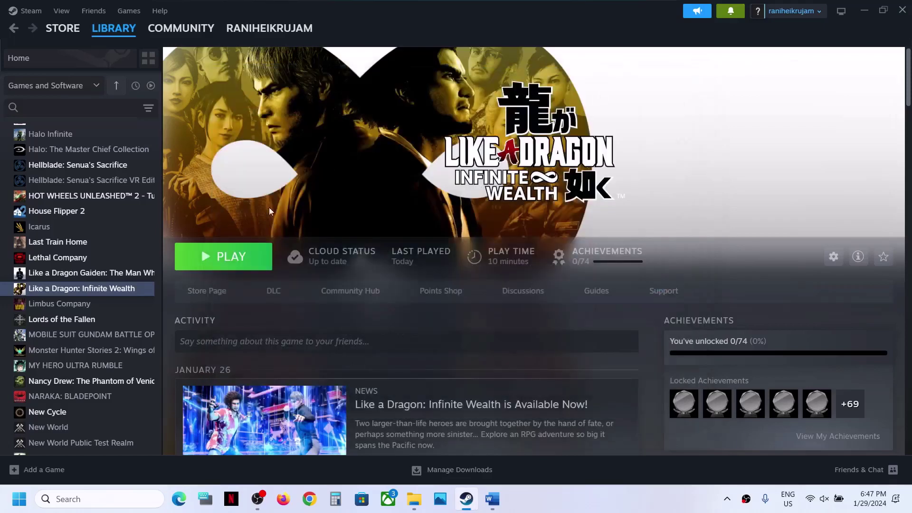
Replace the launch options of Like a Dragon: Infinite Wealth with -dx12 and close its properties
right_click(108, 289)
click(150, 386)
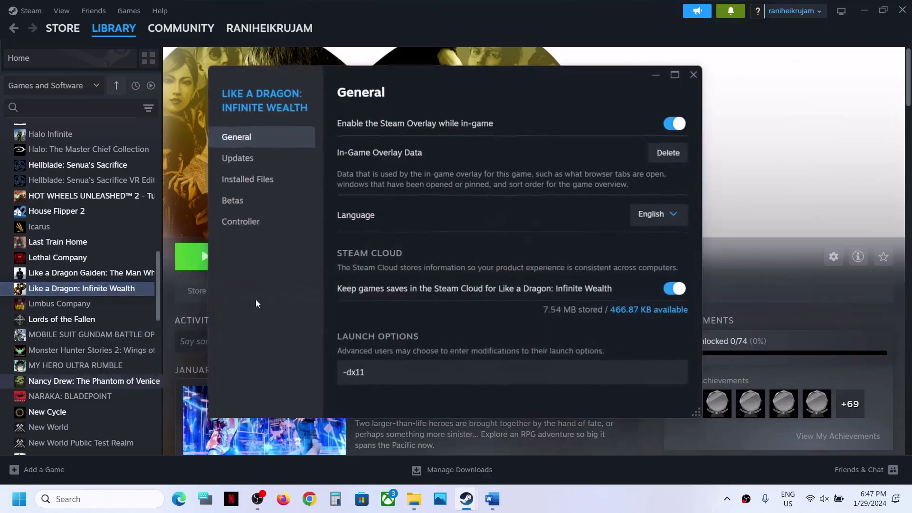
click(403, 373)
key(ctrl+a)
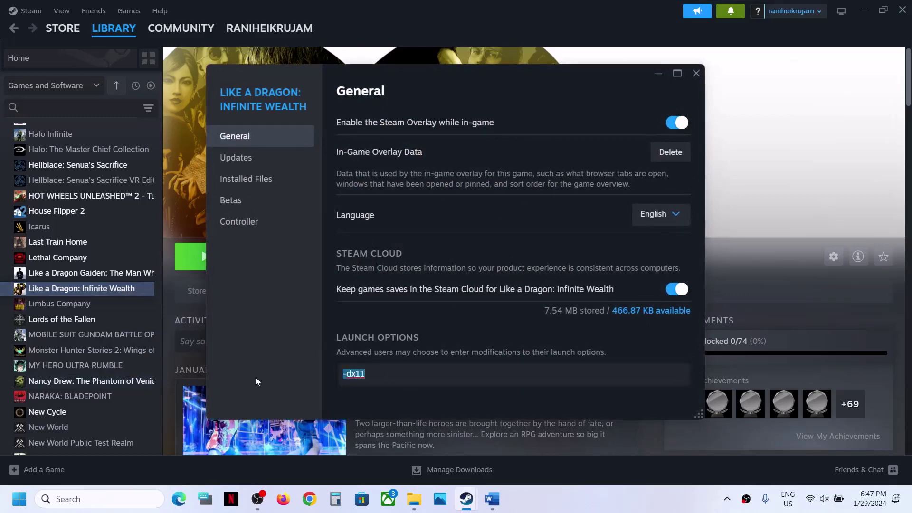
text(-dx12)
click(420, 315)
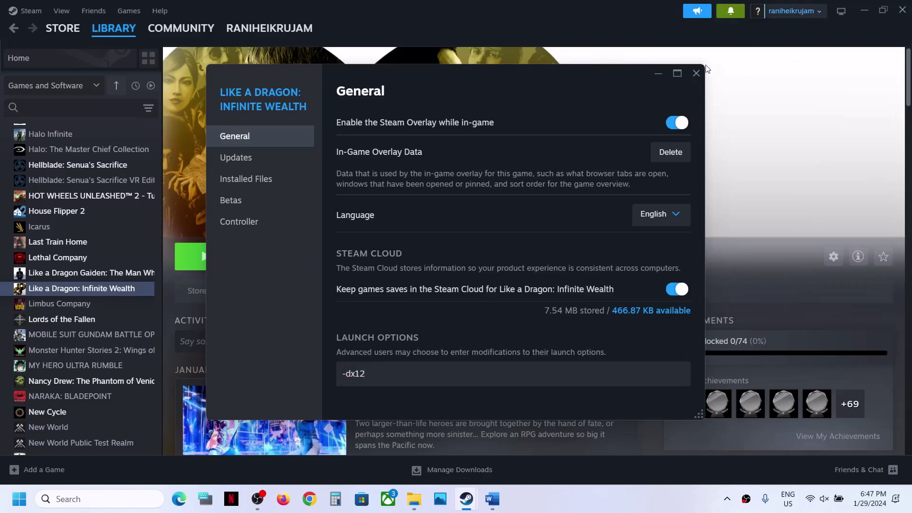
click(696, 72)
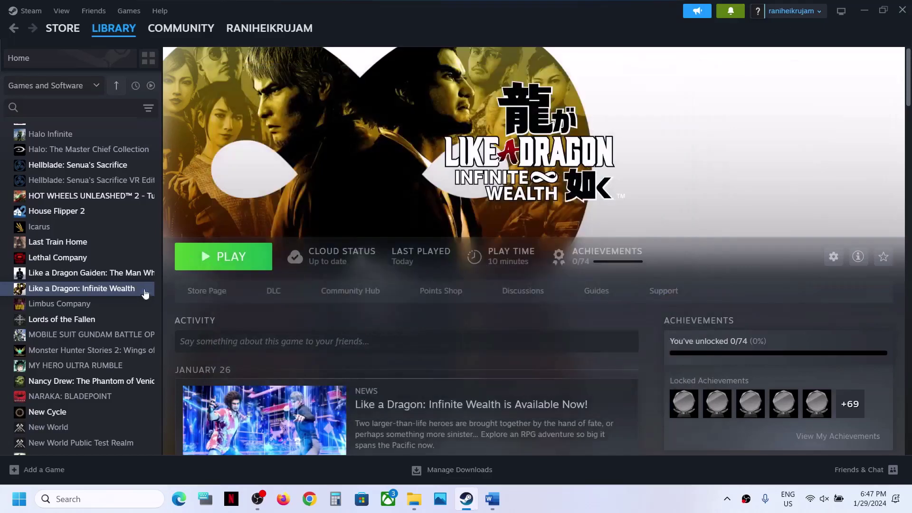
Clear the launch options of Like a Dragon: Infinite Wealth and close its properties
right_click(106, 291)
click(145, 376)
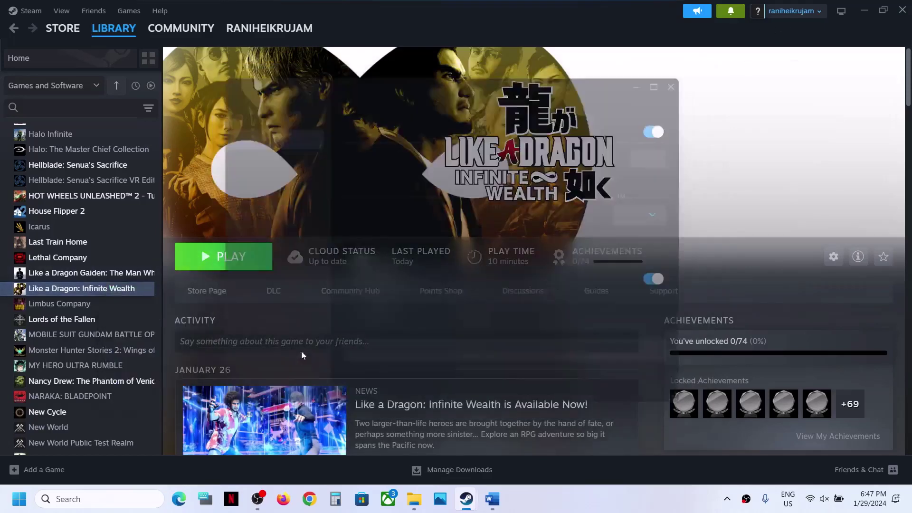
drag(373, 372, 304, 384)
key(BackSpace)
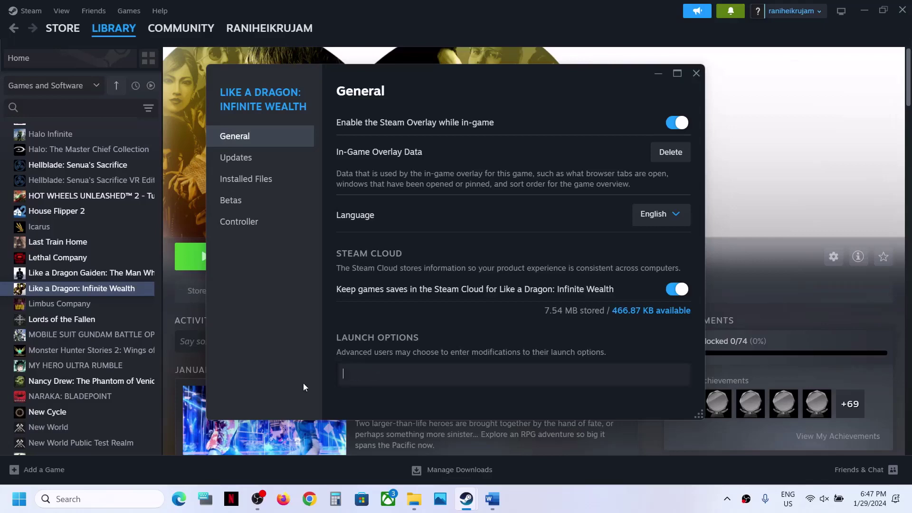
click(698, 74)
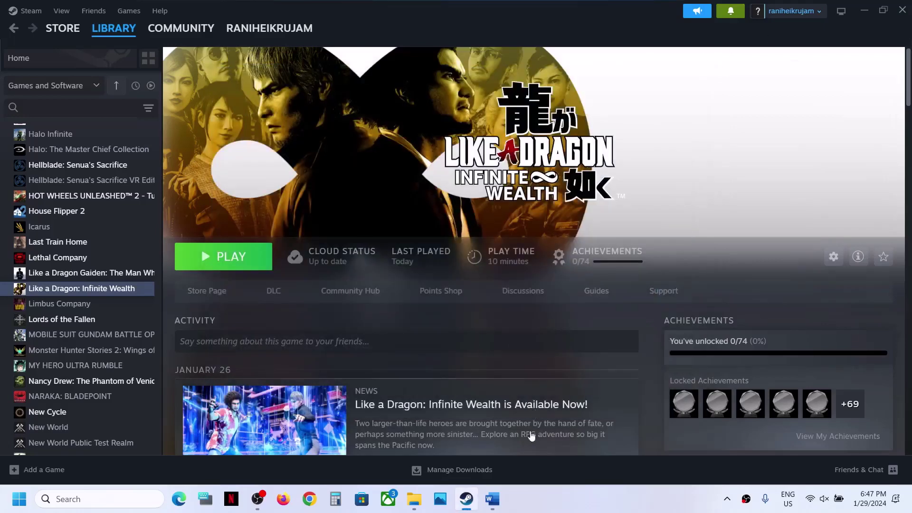
Switch to the Word notes and open the Microsoft link under Step 10, "Install Visual C++ files"
click(502, 497)
scroll(336, 292, down, 5)
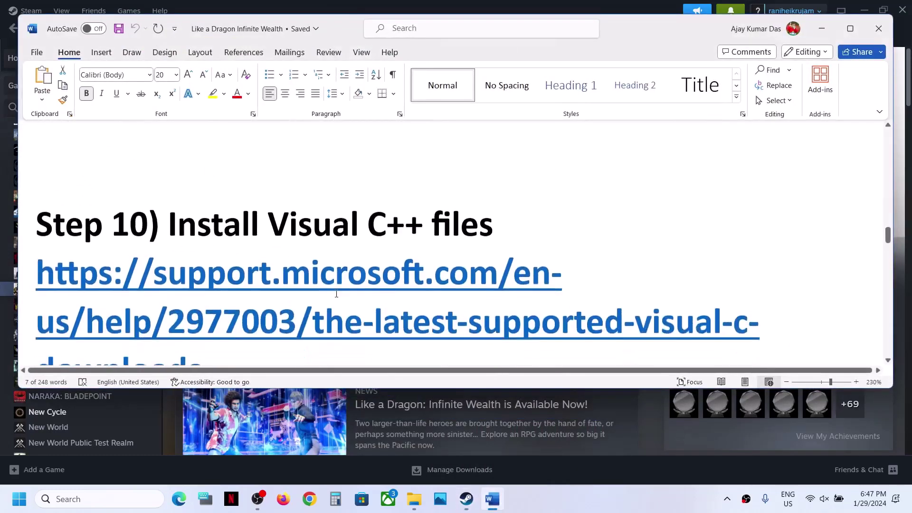
scroll(336, 294, down, 1)
triple_click(220, 329)
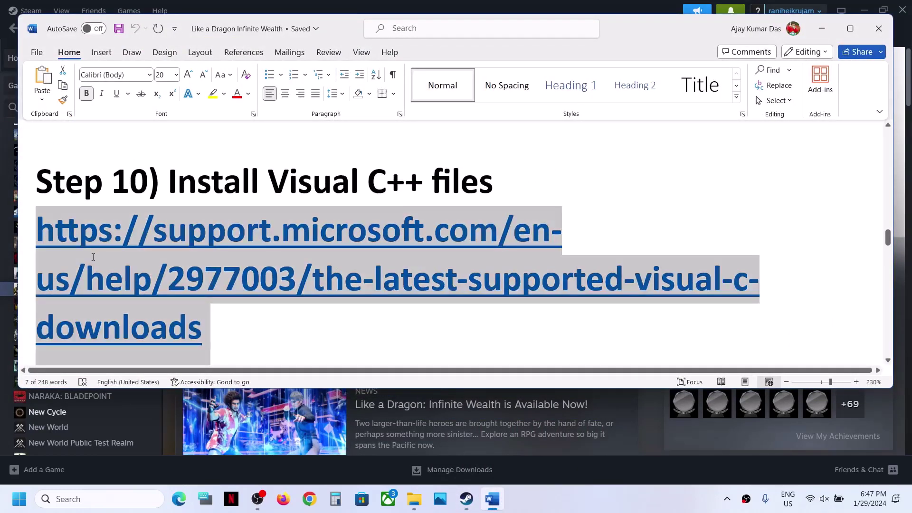
ctrl+click(87, 254)
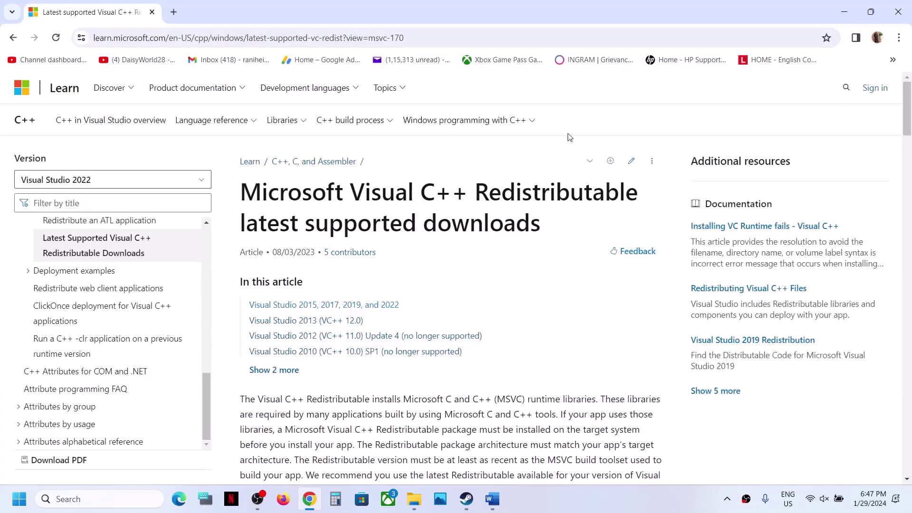
In the Visual Studio 2015, 2017, 2019, and 2022 section, highlight the X86 and X64 entries and download the x86 redistributable
scroll(514, 265, down, 7)
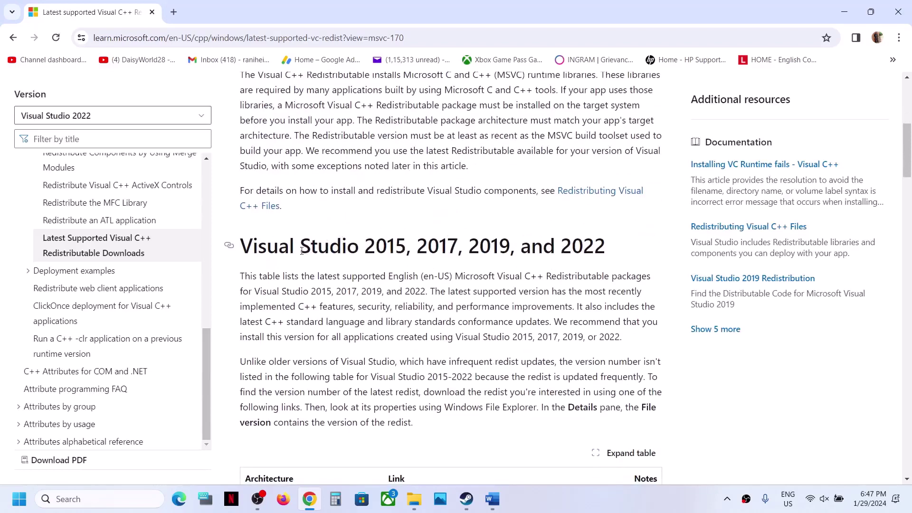
drag(297, 251, 610, 245)
scroll(336, 286, down, 3)
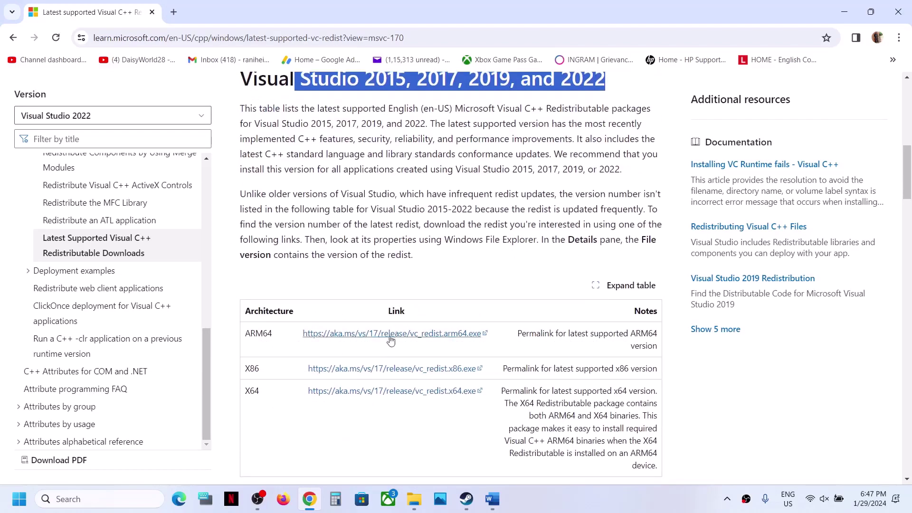
scroll(346, 372, down, 2)
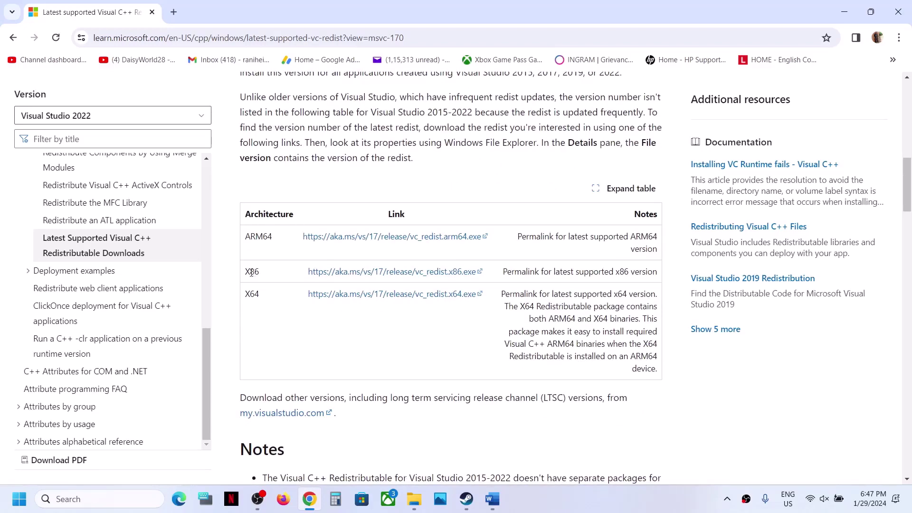
drag(245, 273, 274, 302)
drag(246, 270, 295, 274)
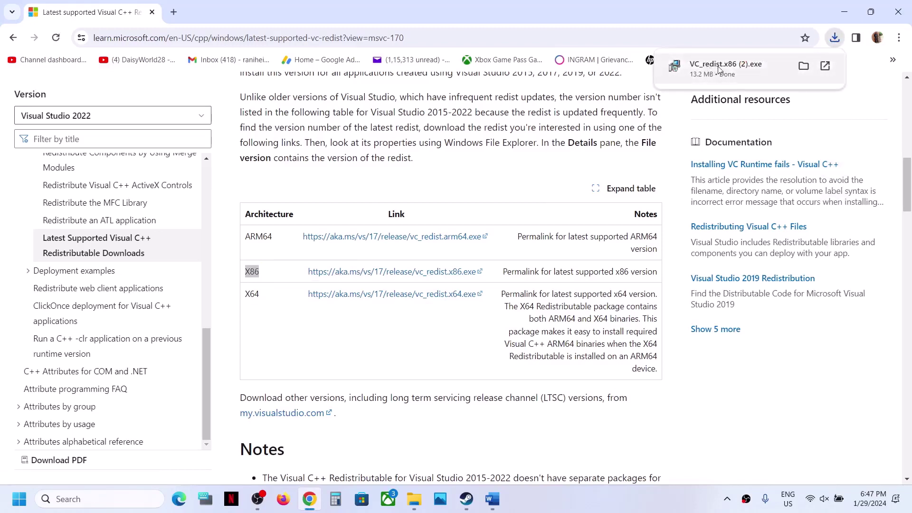
Run the downloaded x86 Visual C++ redistributable, start its repair, and return to the Microsoft download page
click(719, 70)
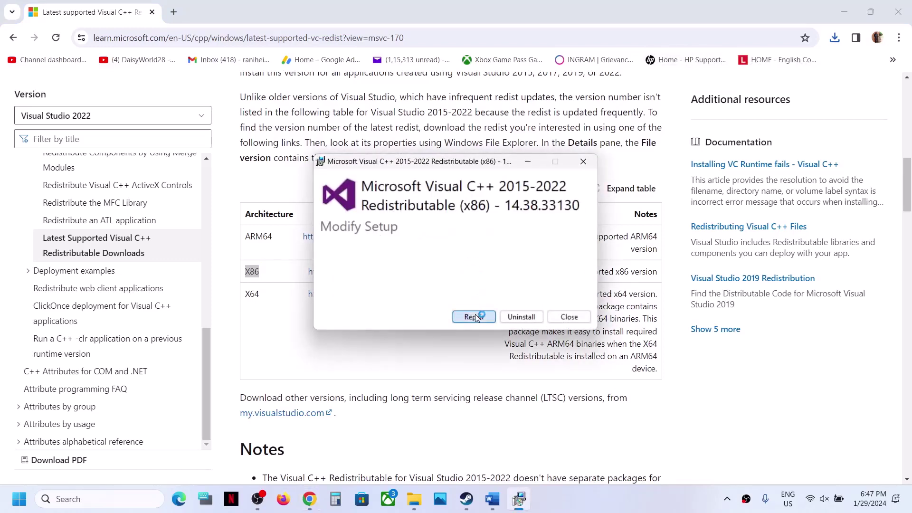
click(473, 316)
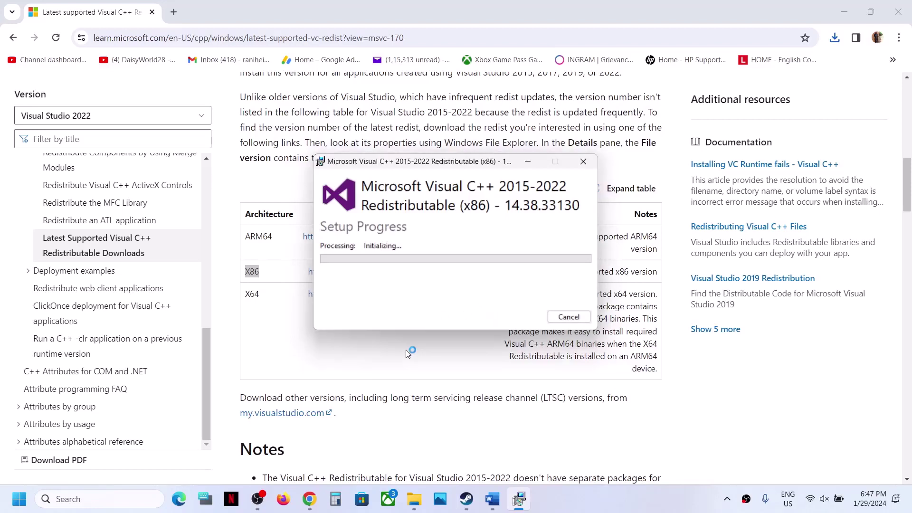
click(285, 322)
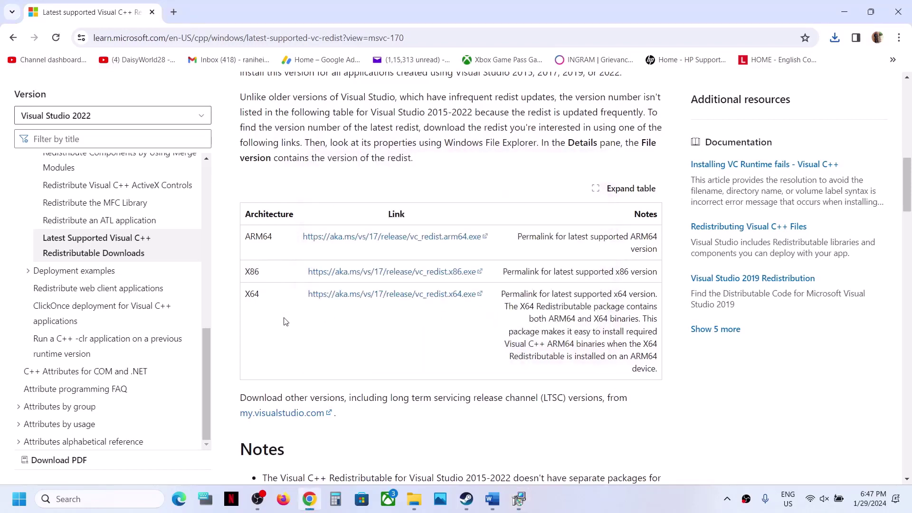
Highlight the X64 entry, download and run the x64 redistributable, and start its repair
double_click(247, 293)
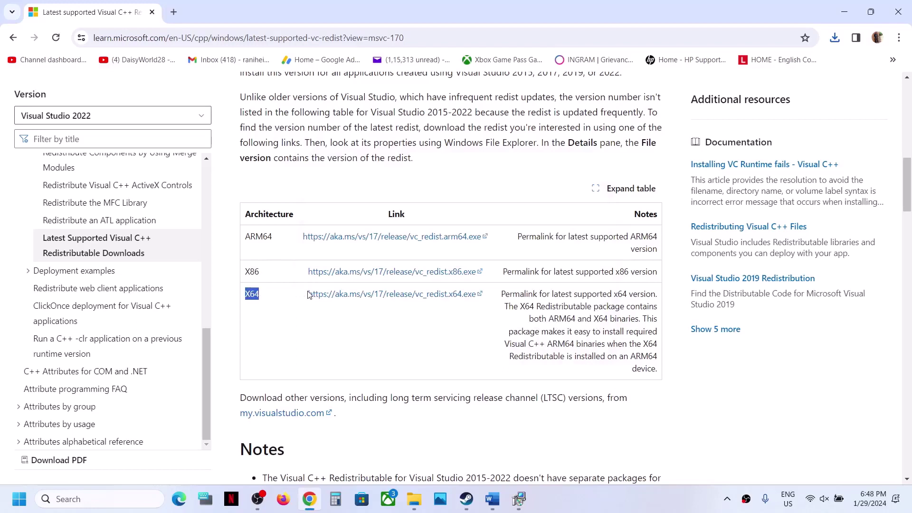
click(362, 294)
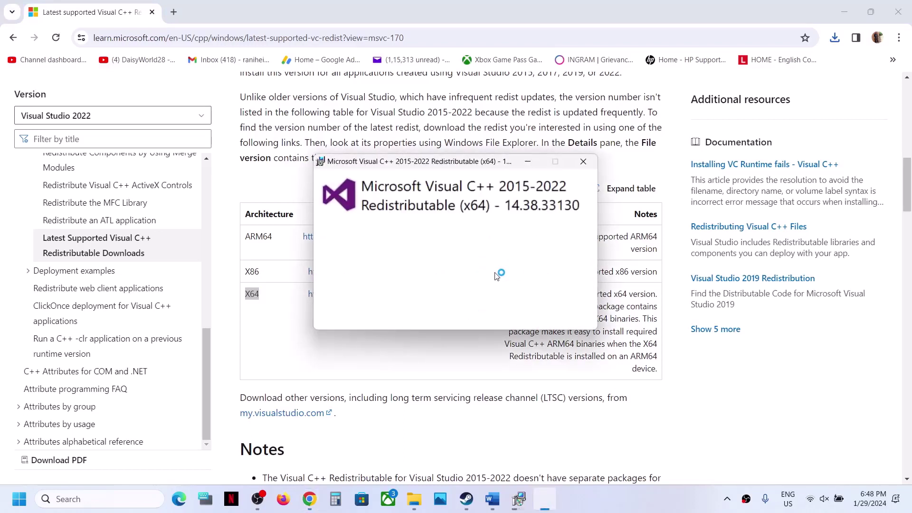
click(520, 499)
click(545, 499)
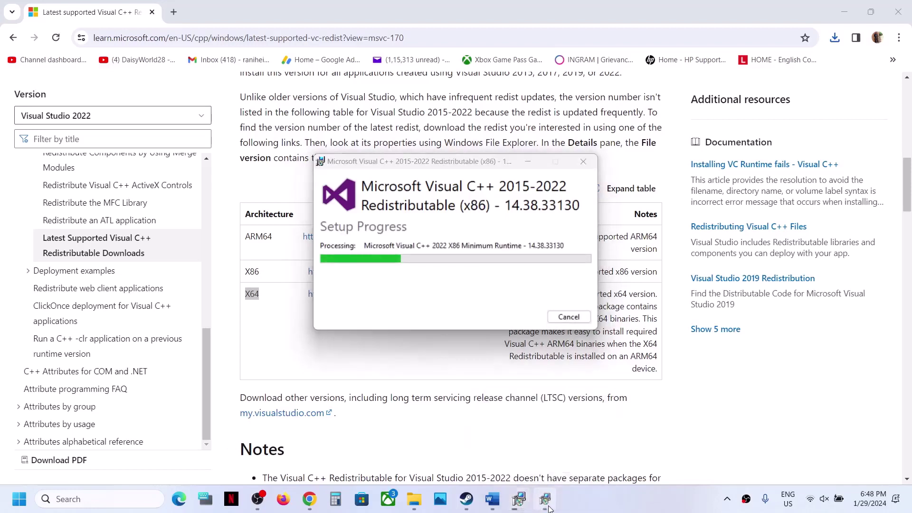
click(474, 317)
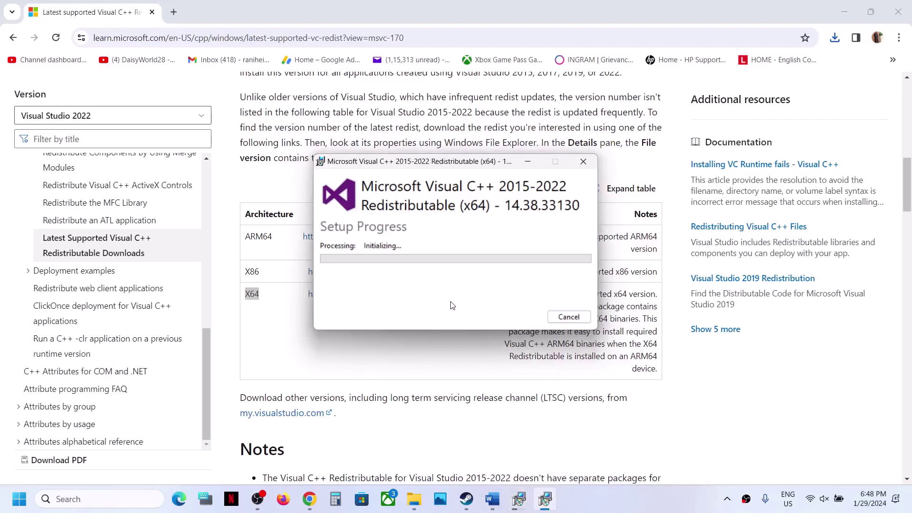
Arrange the x64 and x86 redistributable setup windows side by side so both are visible
drag(460, 169, 636, 180)
drag(479, 164, 298, 189)
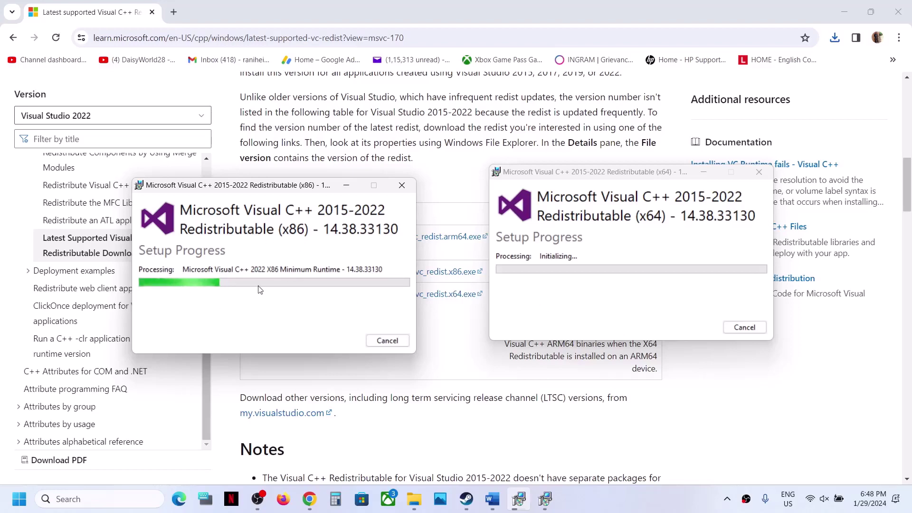
Show the Windows power options that include Restart, and dismiss them without restarting
click(21, 506)
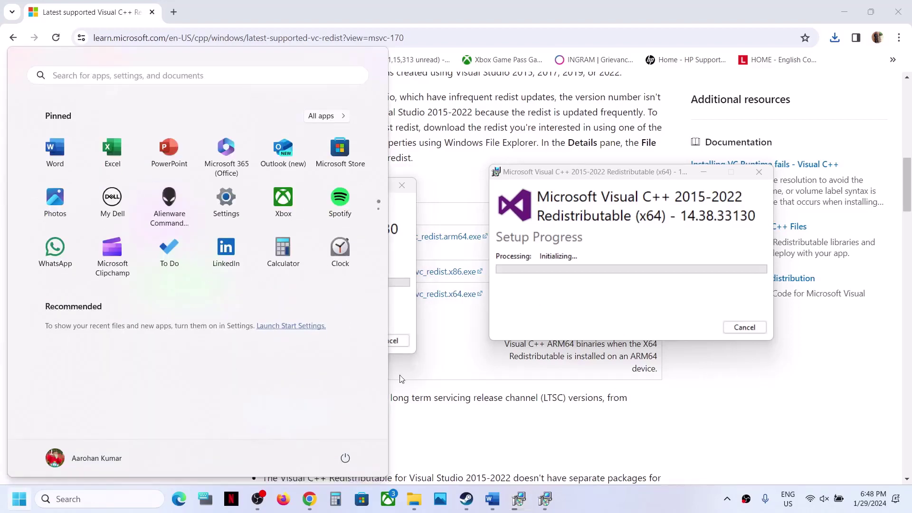
click(345, 458)
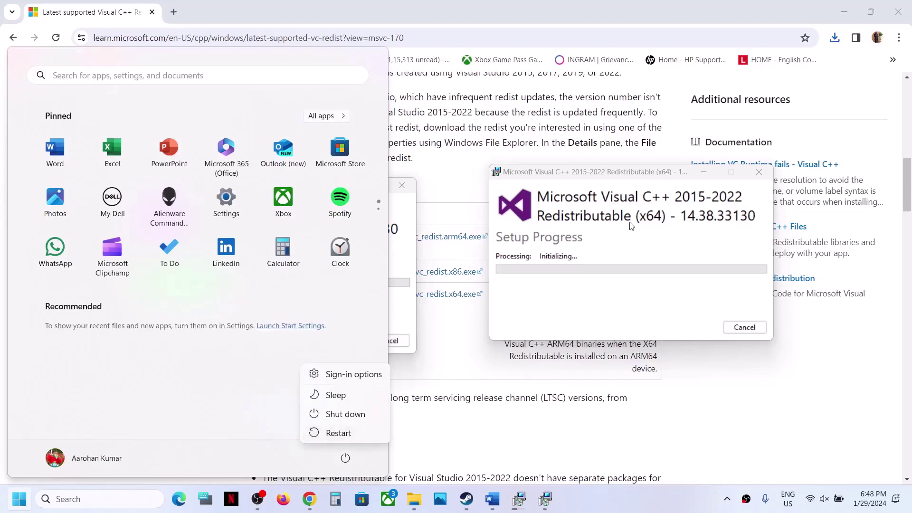
key(Escape)
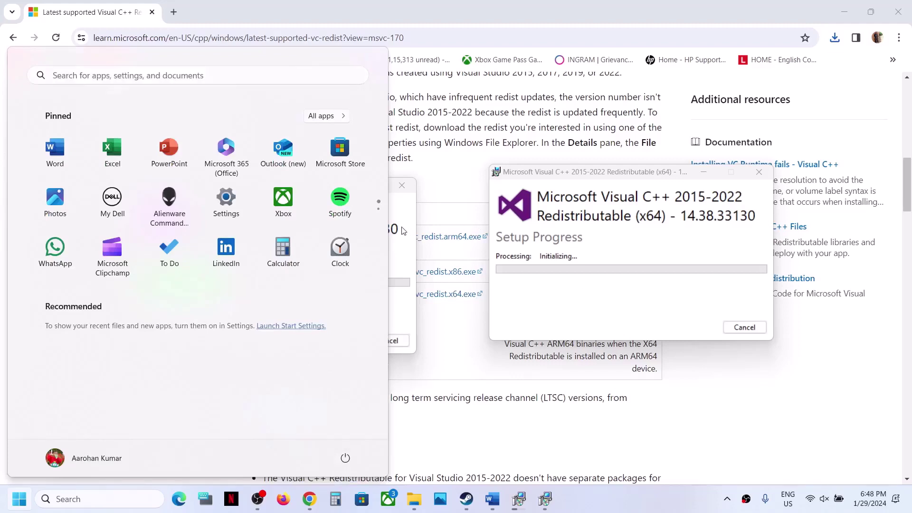
key(Escape)
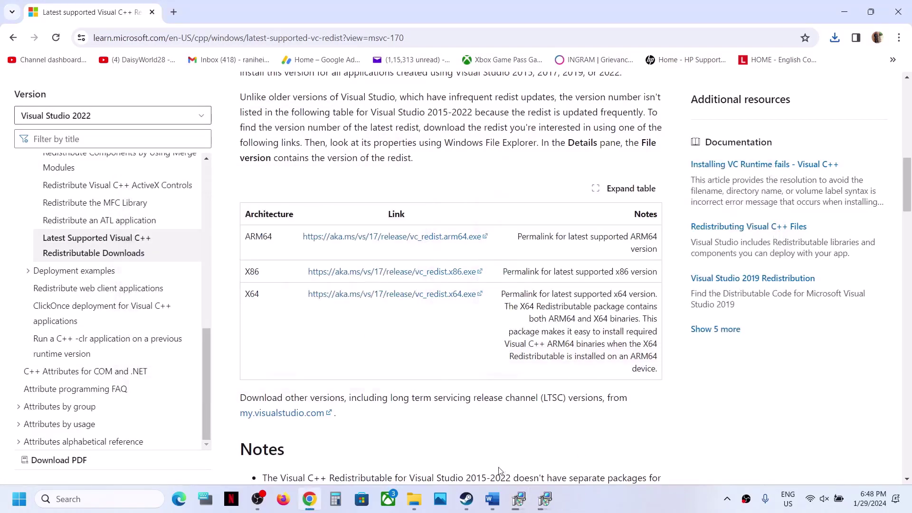
Switch to the Word notes and highlight Step 11's advice on display mode, AMD FSR 3 Frame Generation, Motion Blur and video settings
click(465, 506)
click(492, 500)
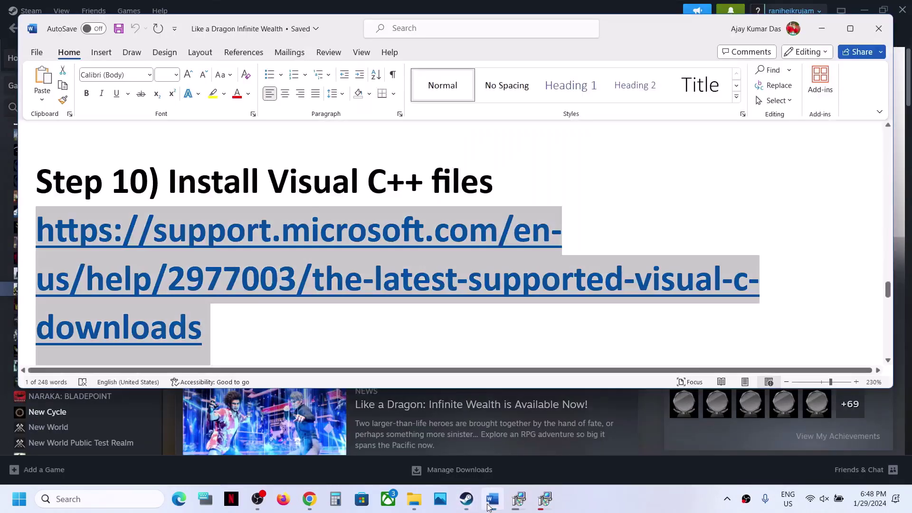
scroll(383, 294, down, 5)
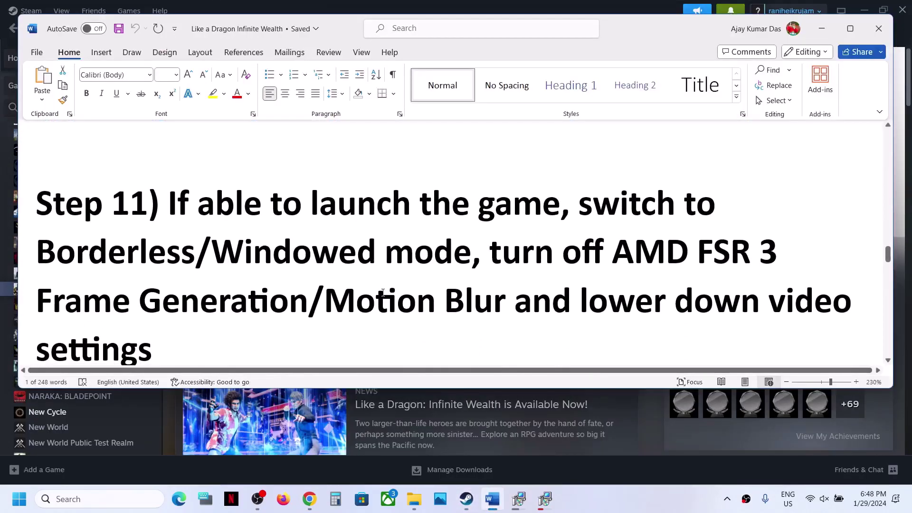
drag(170, 179, 547, 176)
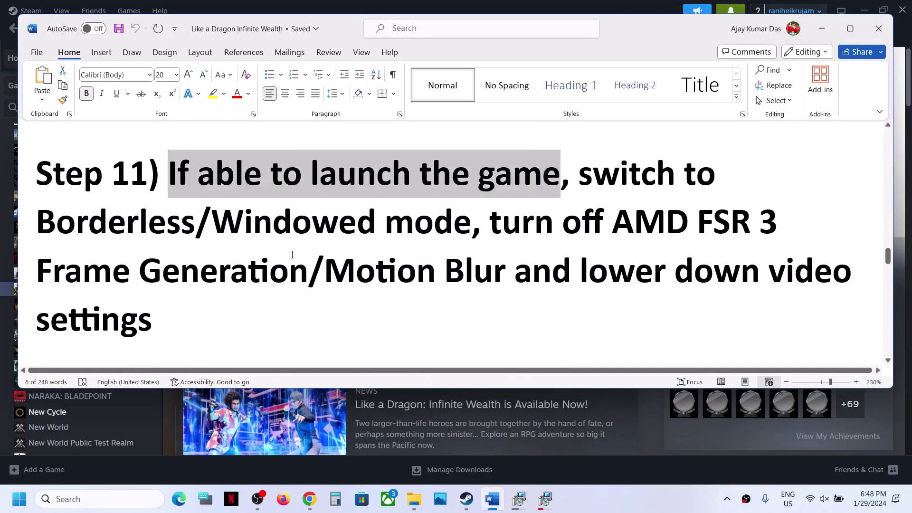
click(436, 220)
drag(571, 175, 244, 272)
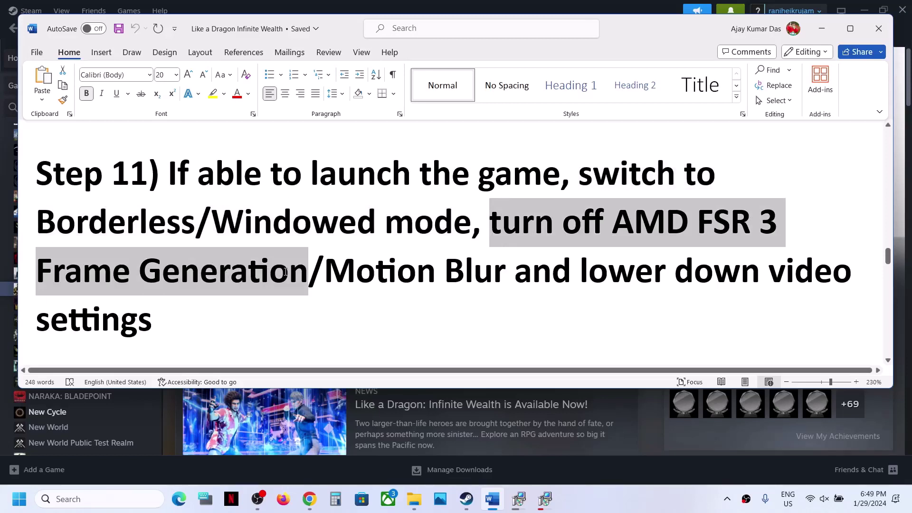
drag(285, 272, 285, 273)
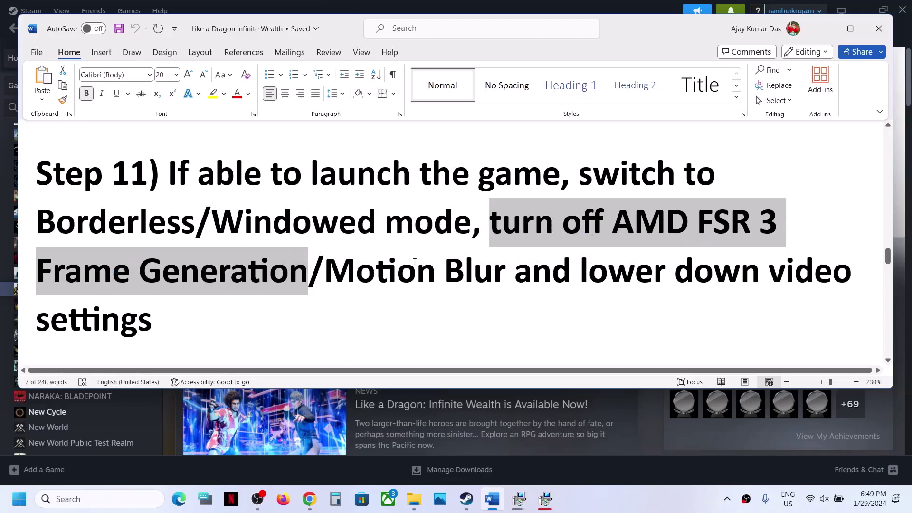
drag(331, 279, 475, 302)
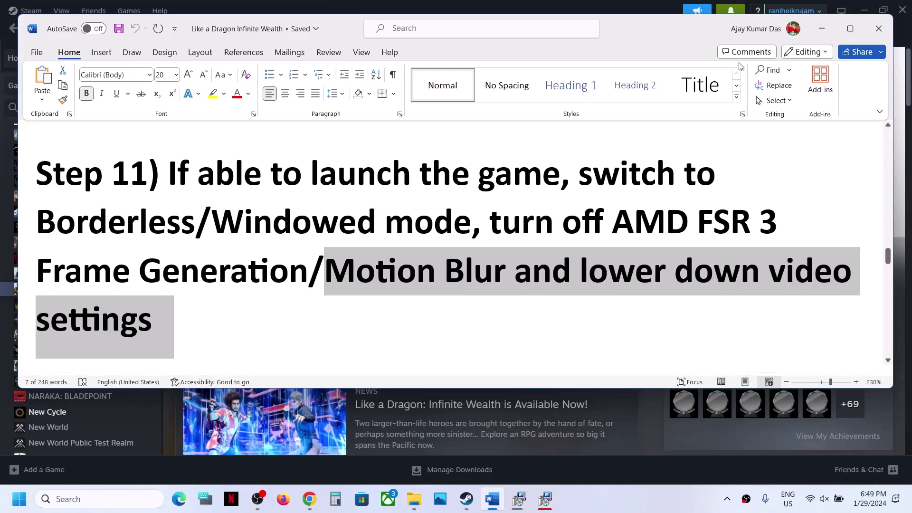
Minimize the notes, dismiss the x86 setup message, and launch Like a Dragon: Infinite Wealth from the Steam library
click(822, 28)
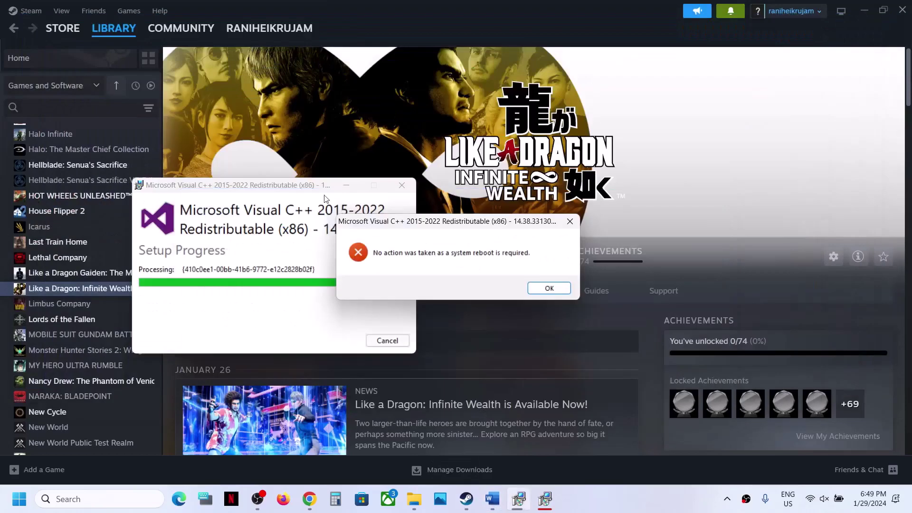
click(548, 288)
click(676, 273)
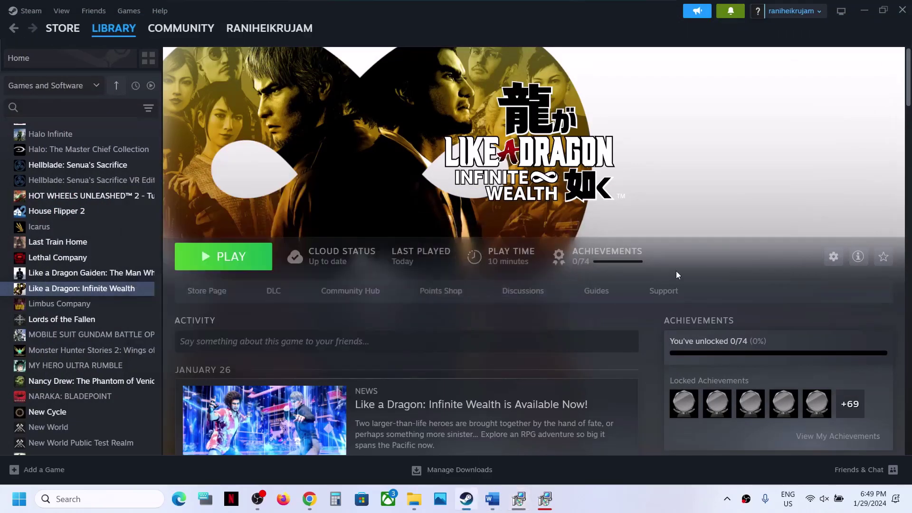
click(239, 268)
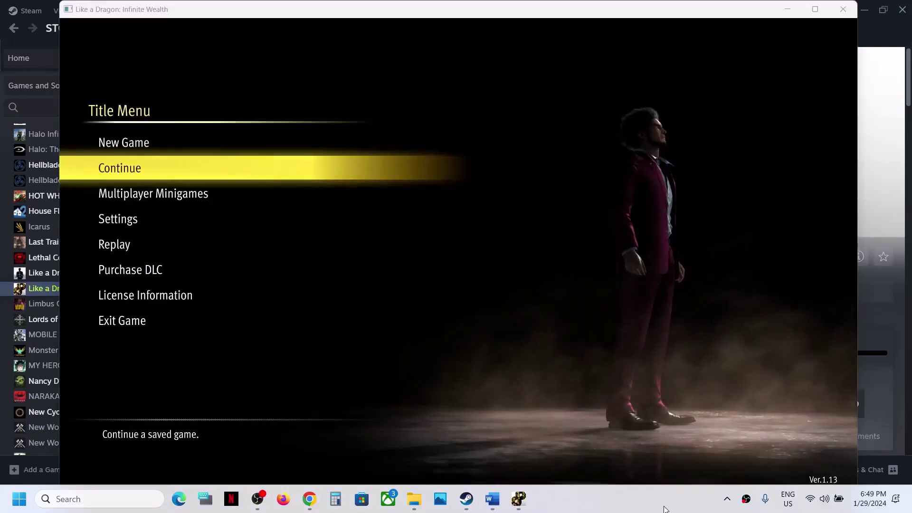
Look through the game's Display Settings and open its Graphics Settings
click(141, 226)
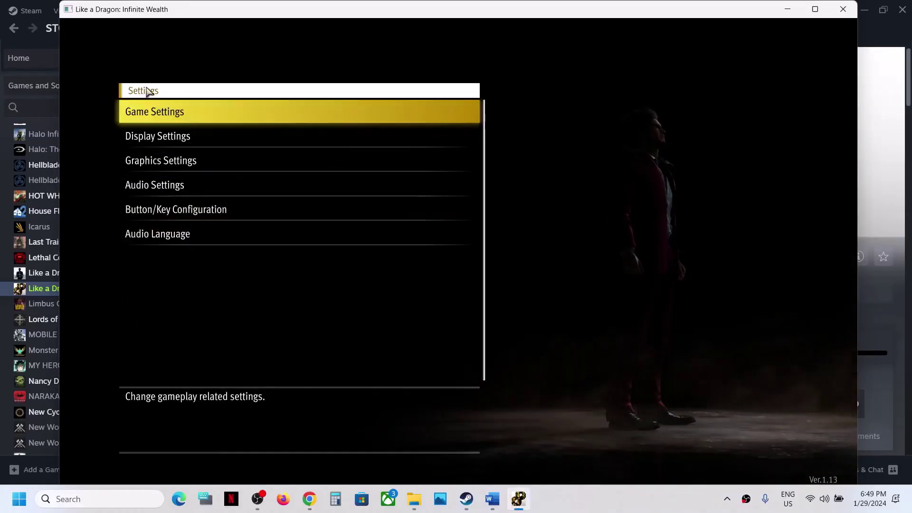
click(156, 137)
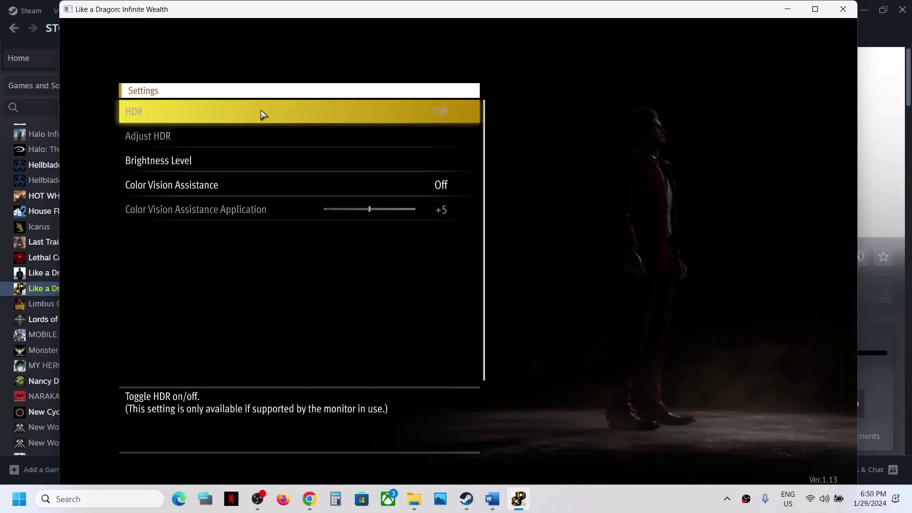
key(Escape)
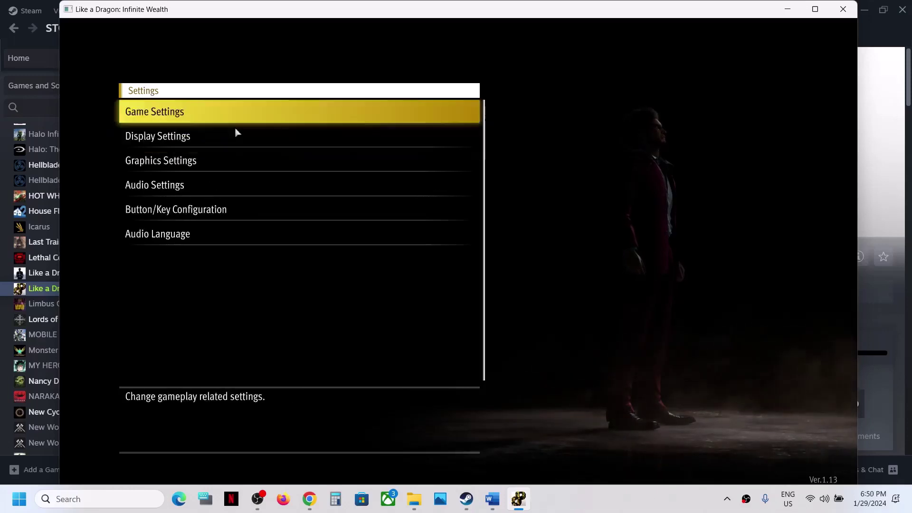
click(195, 163)
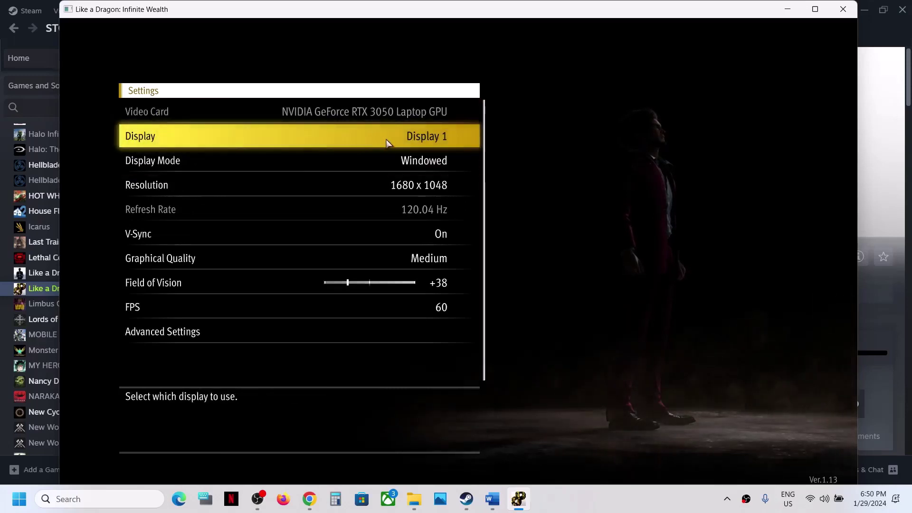
Try the Fullscreen and Borderless display modes and return Display Mode to Windowed
click(460, 159)
click(458, 160)
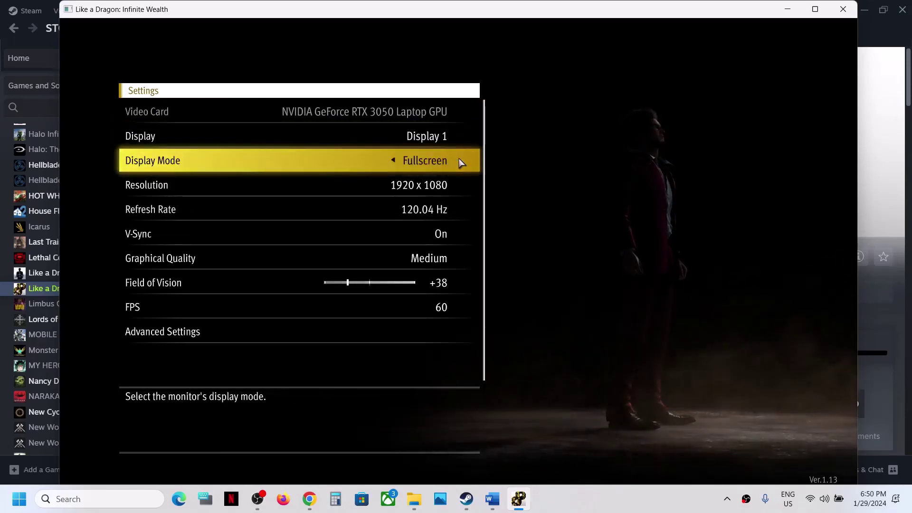
click(393, 160)
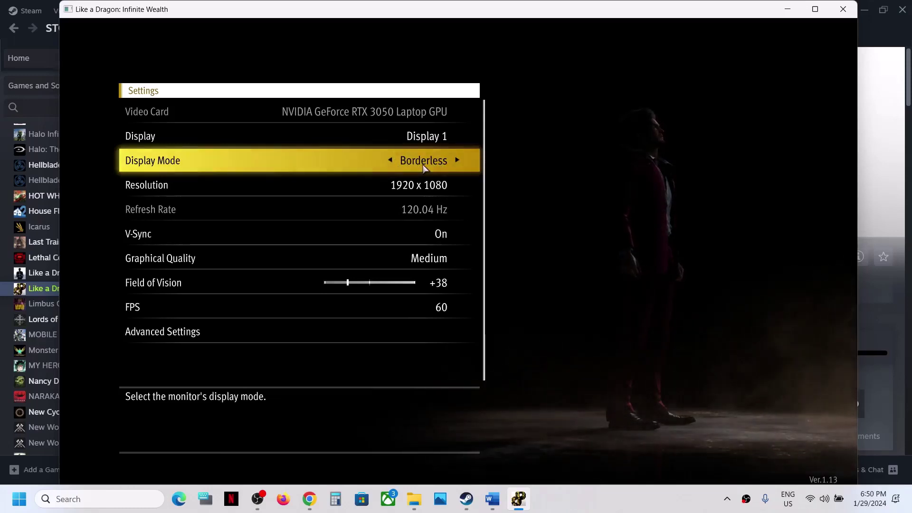
click(391, 160)
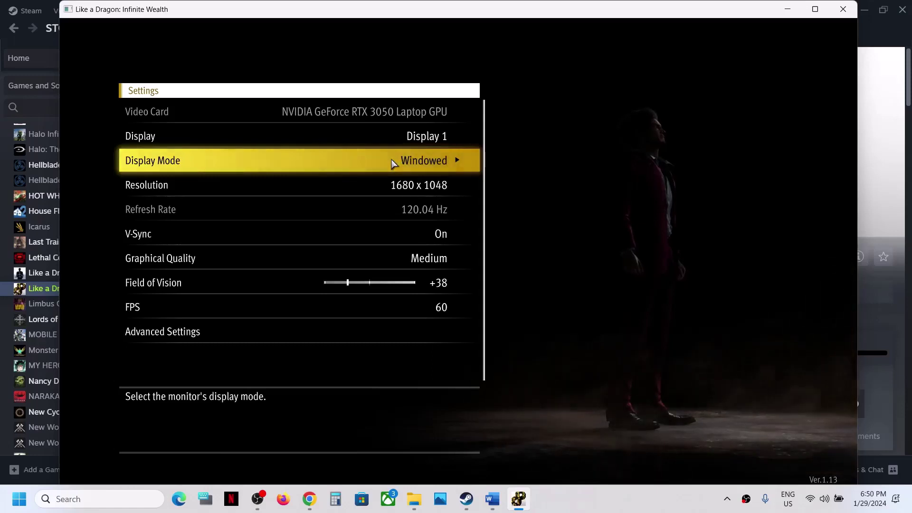
Set the game's resolution to 1680 x 1050 after trying 1920 x 1080, and turn V-Sync off
click(455, 185)
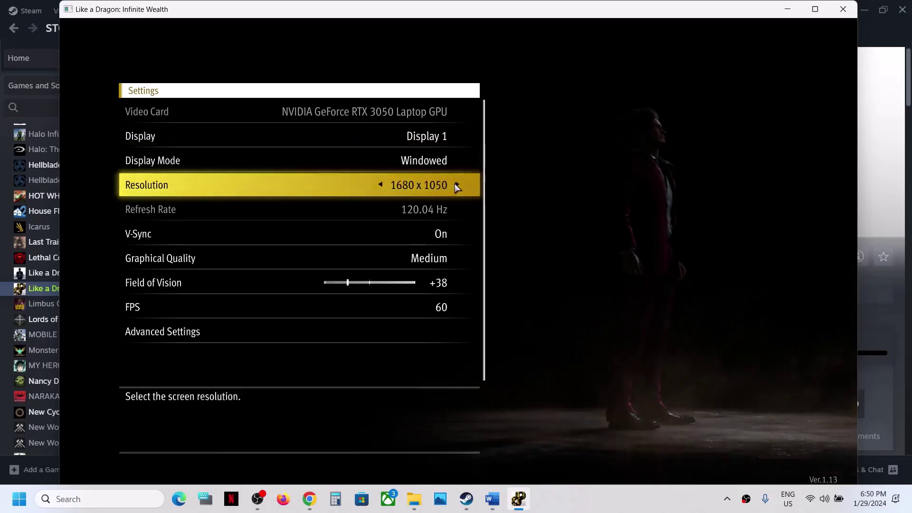
click(456, 185)
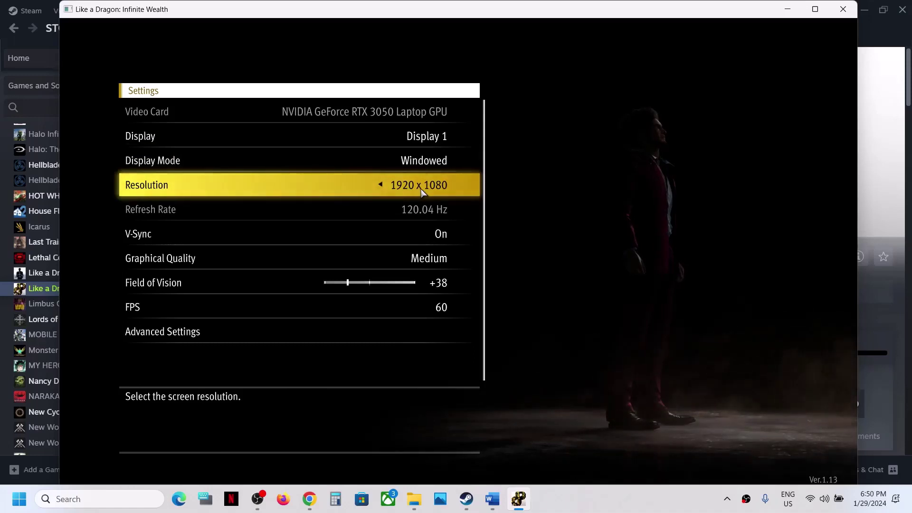
click(381, 187)
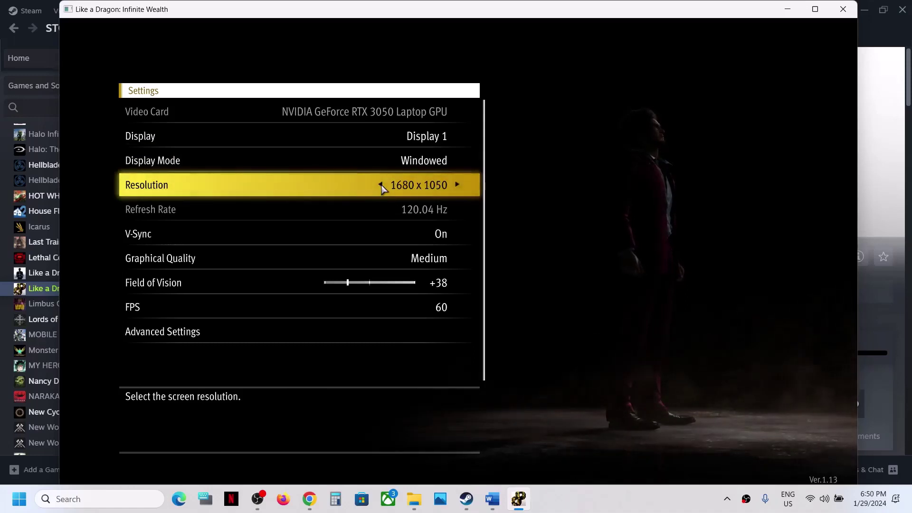
click(425, 234)
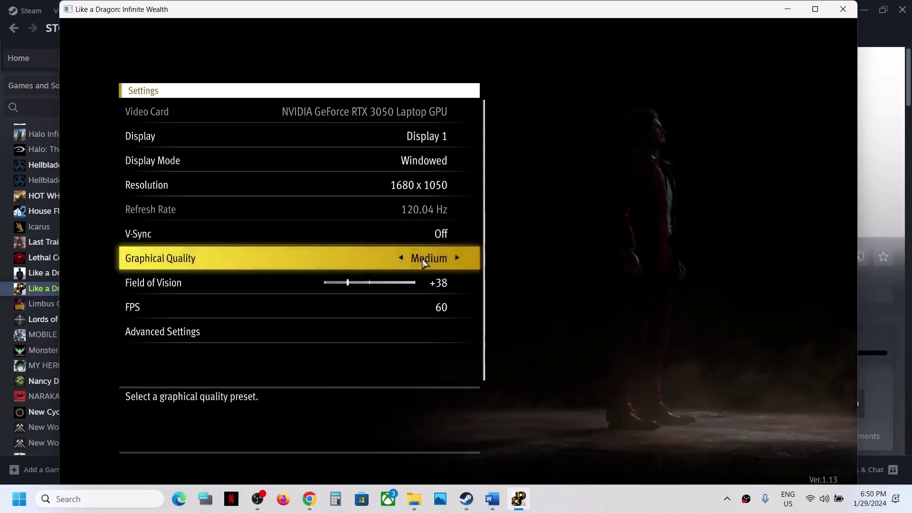
Cycle the Graphical Quality presets through High, Highest and Custom, and return the setting to Medium
click(456, 258)
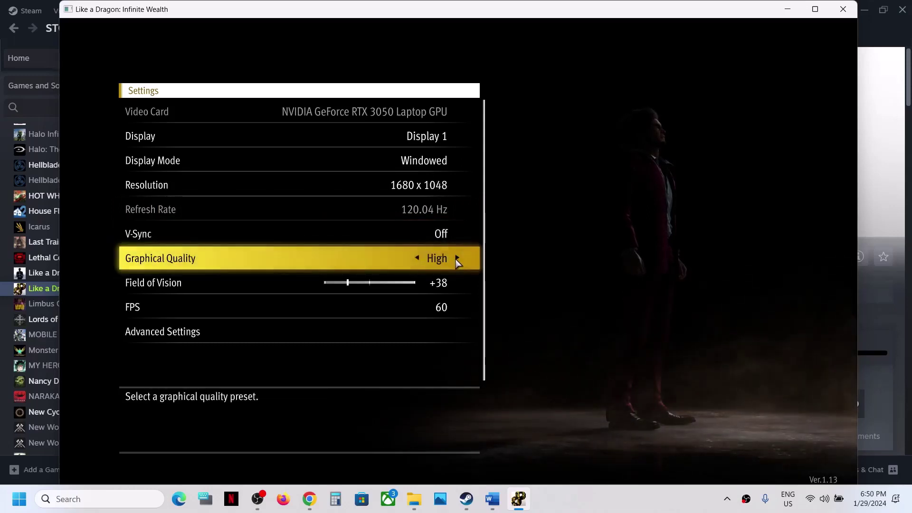
click(456, 258)
click(456, 258)
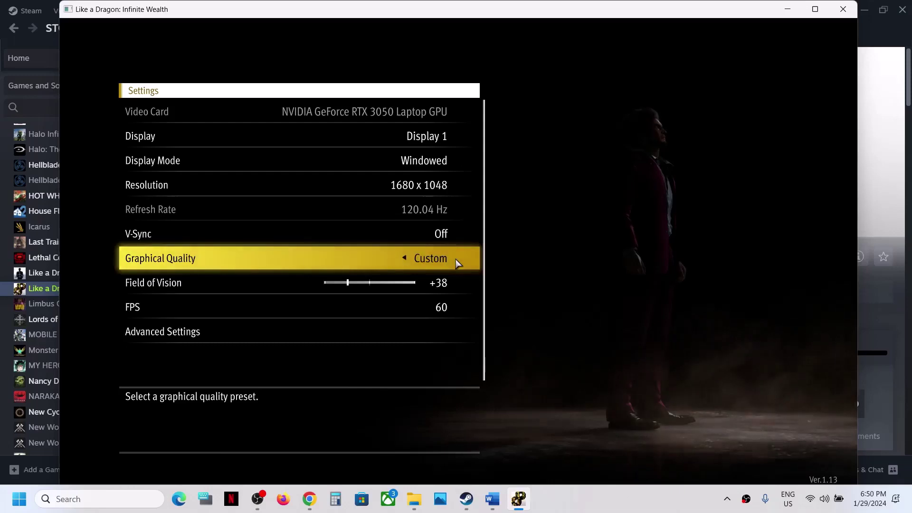
click(408, 257)
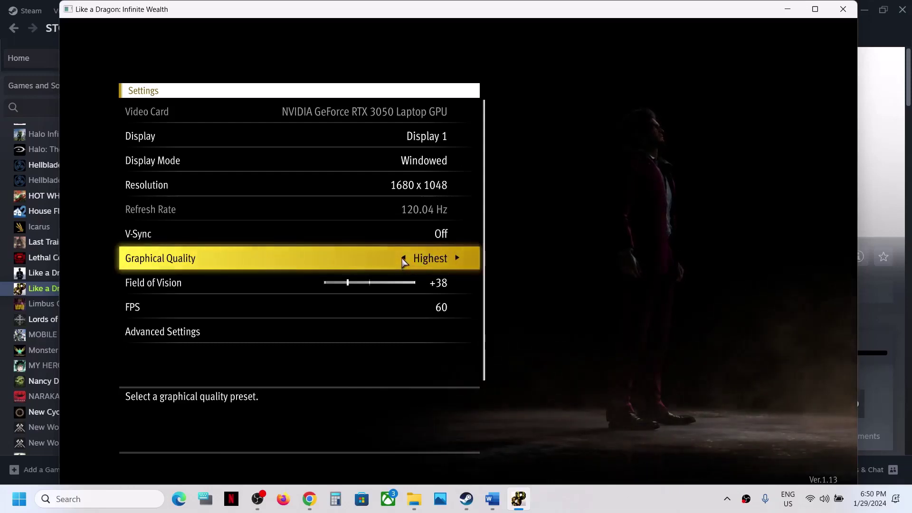
click(403, 261)
click(415, 259)
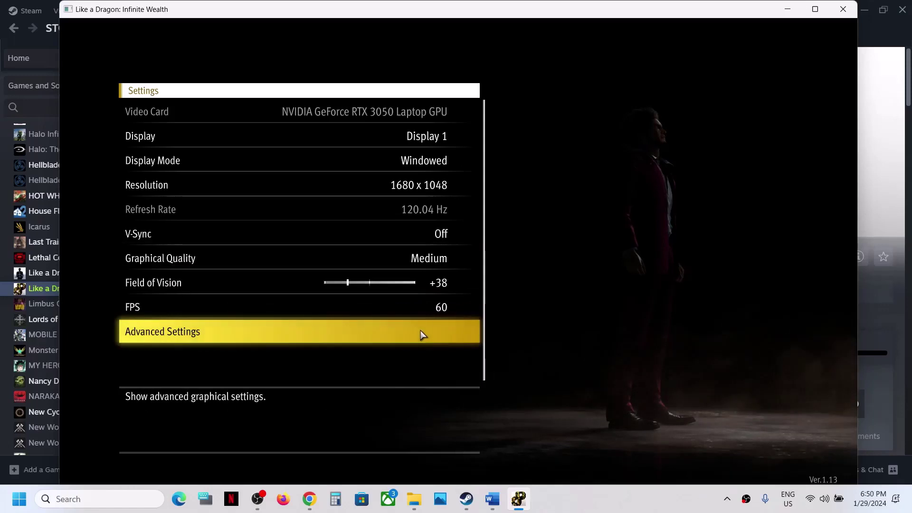
Open the Advanced Settings, turn Realtime Reflections off, and go through the options down to NVIDIA DLSS and its sharpness
click(393, 335)
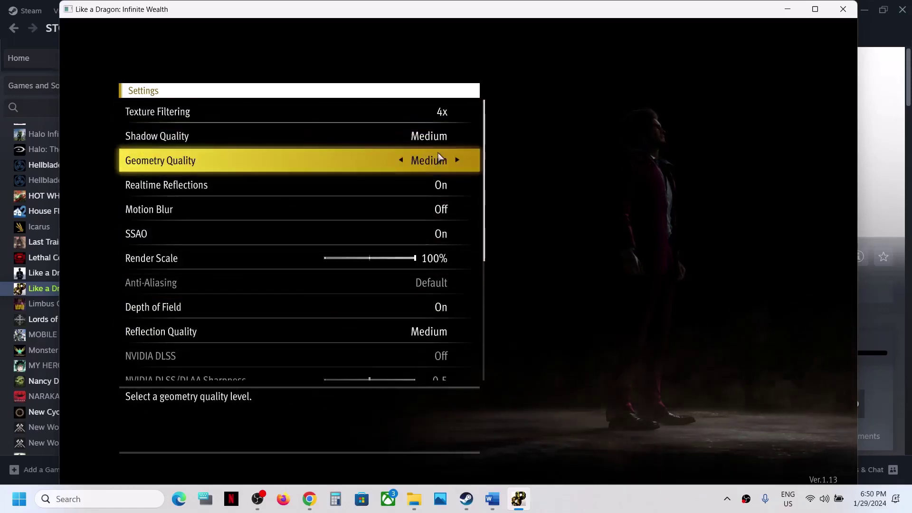
click(426, 186)
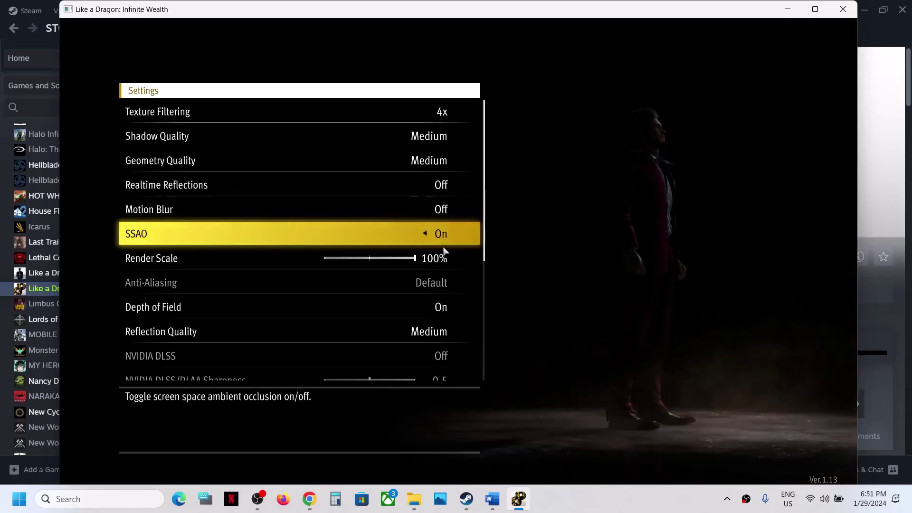
key(Down)
key(Down)
key(Down)
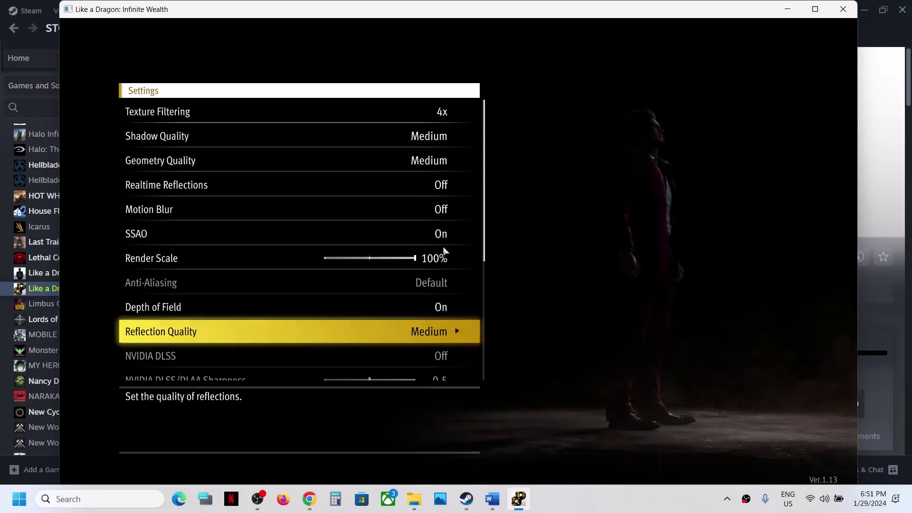
key(Down)
key(Down)
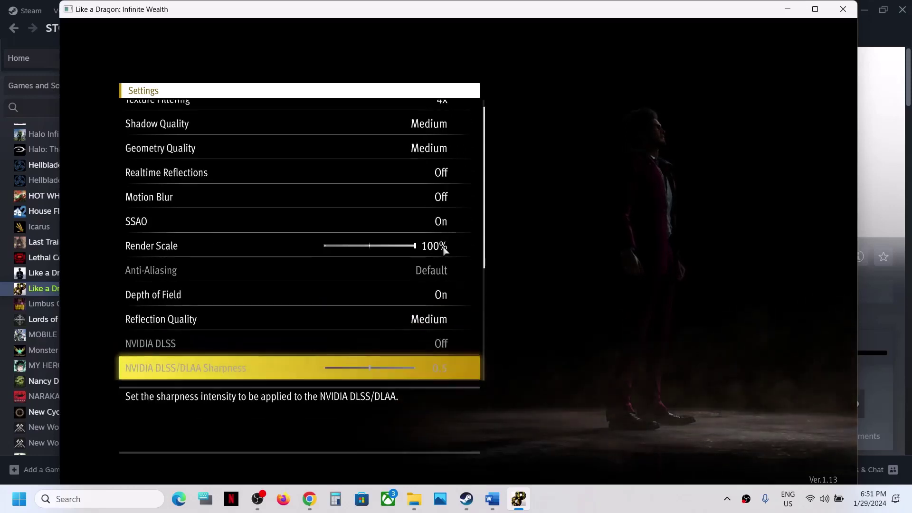
key(Up)
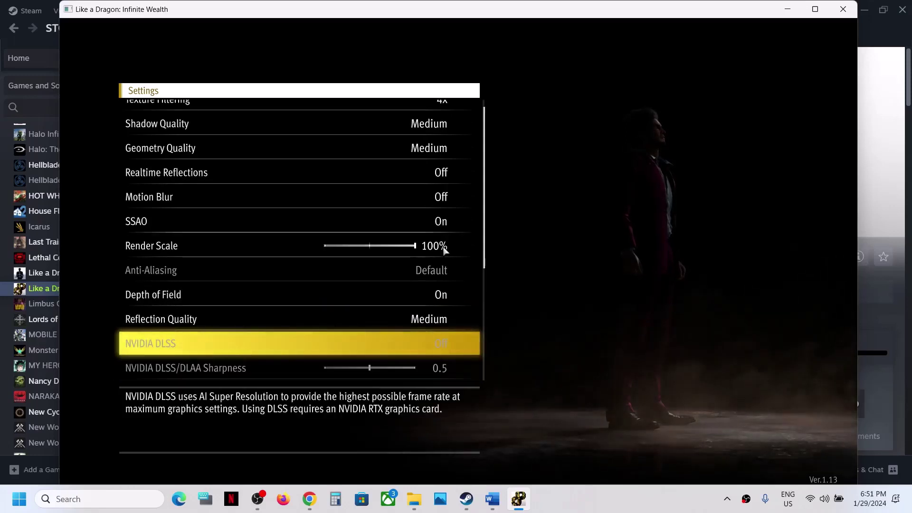
Go to AMD FSR 2 in the advanced settings, try other modes such as Balanced, and set it back to Quality
key(Down)
key(Down)
key(Down)
key(Down)
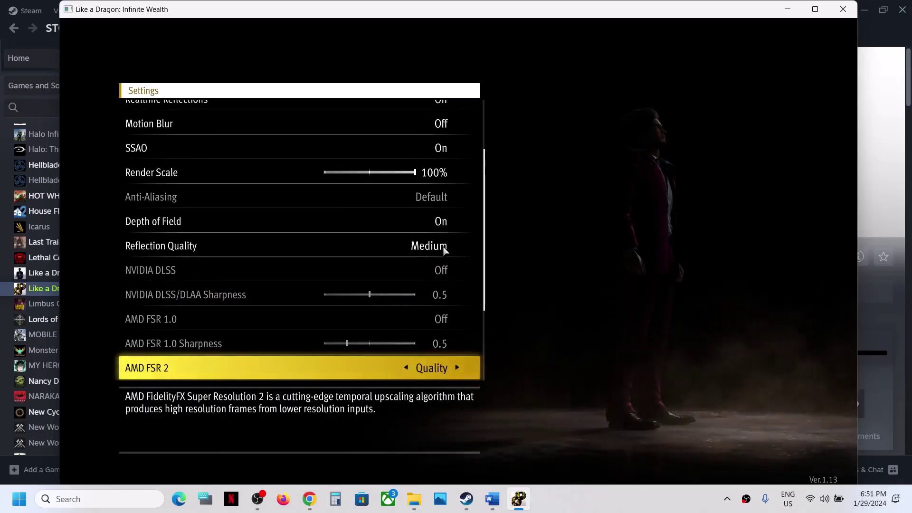
key(Down)
key(Up)
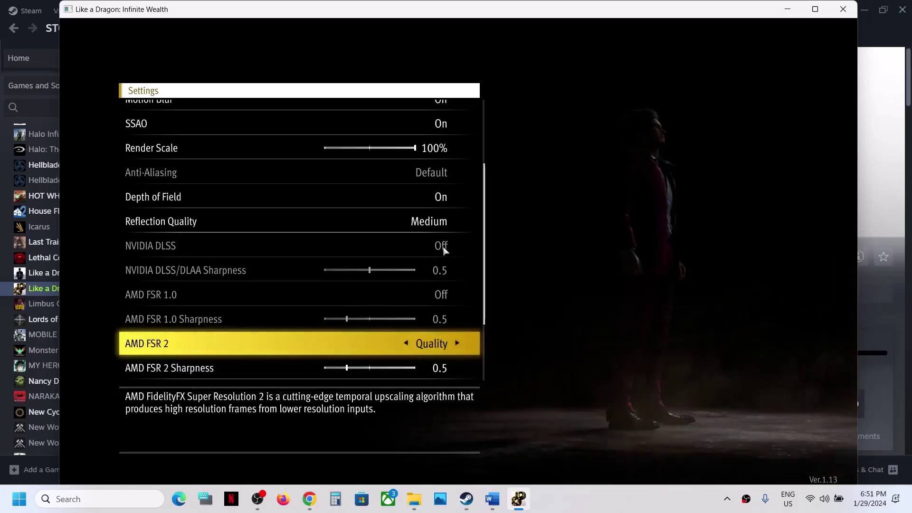
key(Right)
key(Right)
key(Left)
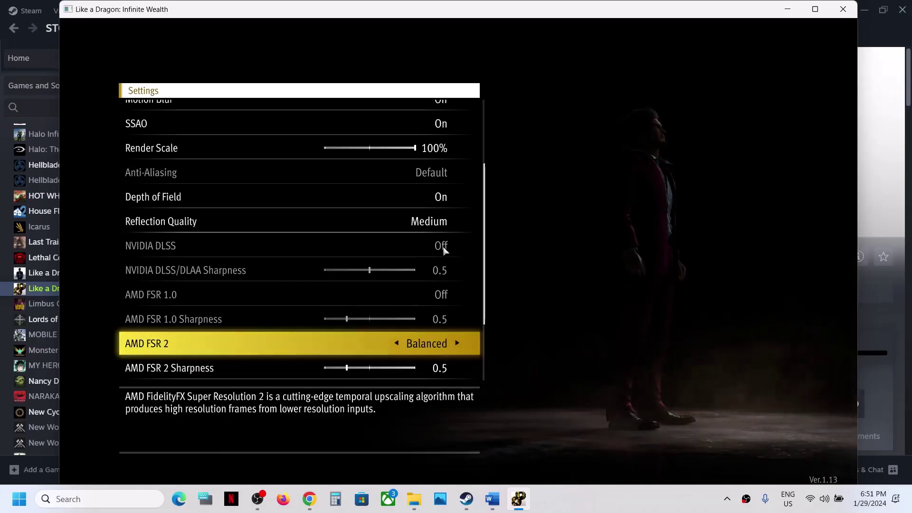
key(Left)
Check the AMD FSR 3, FSR 3 Frame Generation and Intel XeSS settings at the end of the advanced list
key(Down)
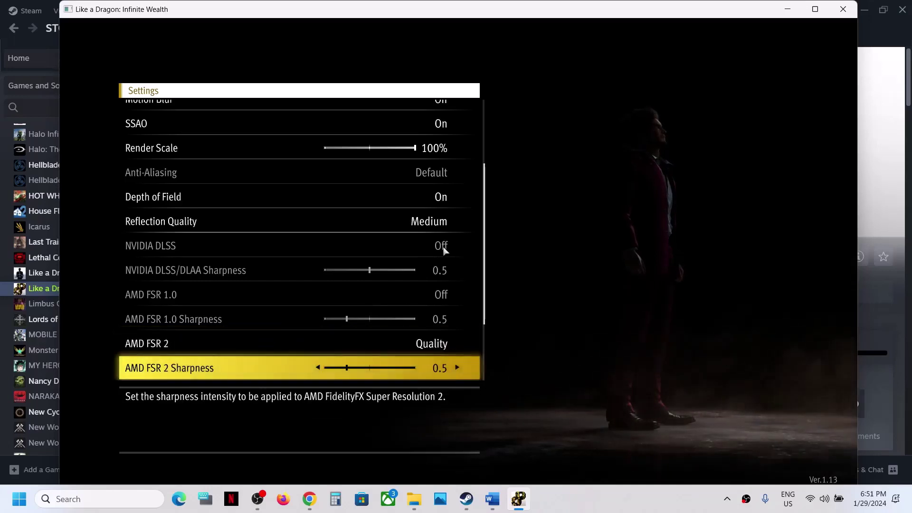
key(Down)
key(Down)
key(Down)
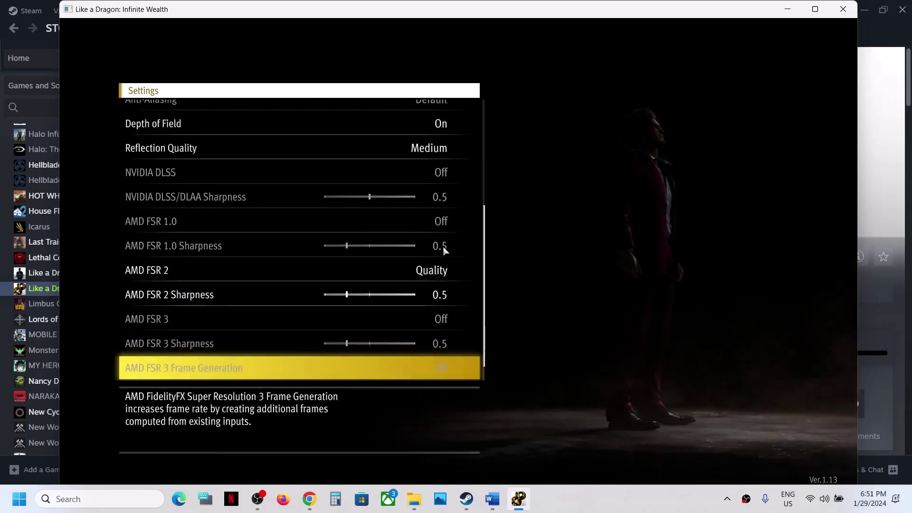
key(Down)
key(Up)
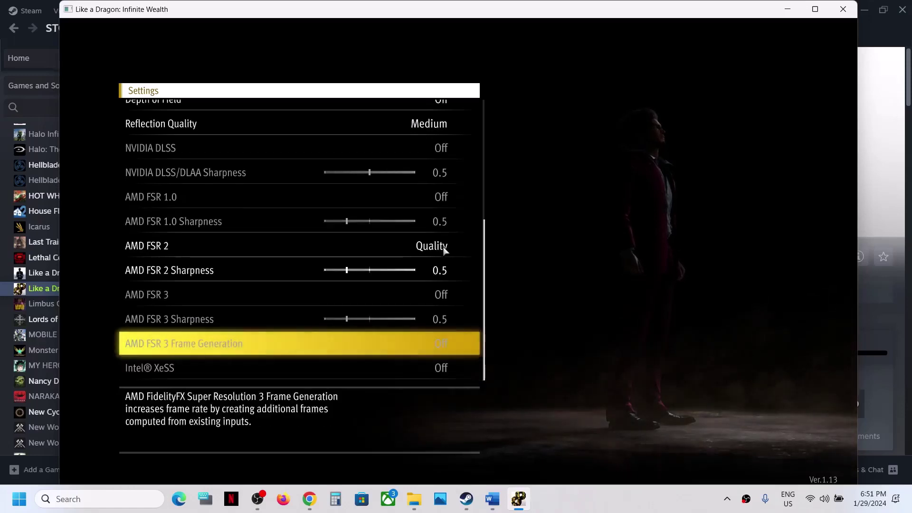
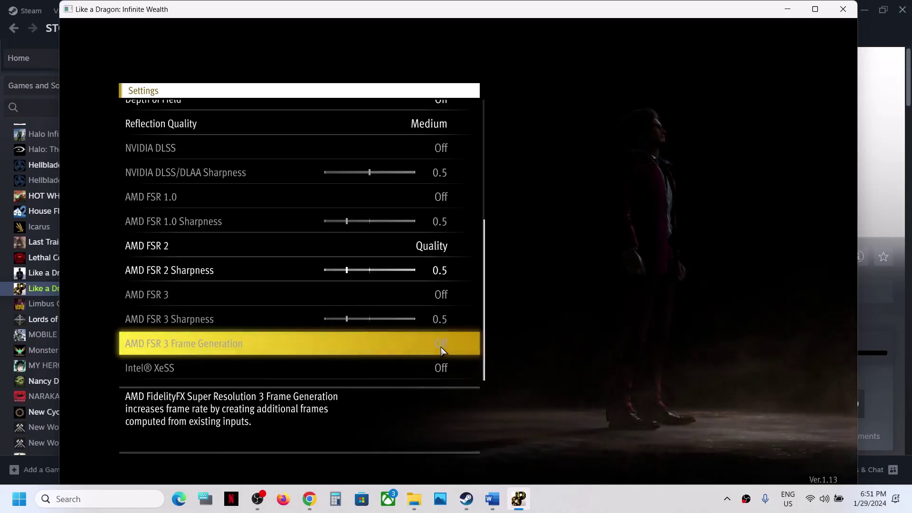
Leave the graphics settings without saving the changes, exit the settings menu and quit the game
key(Escape)
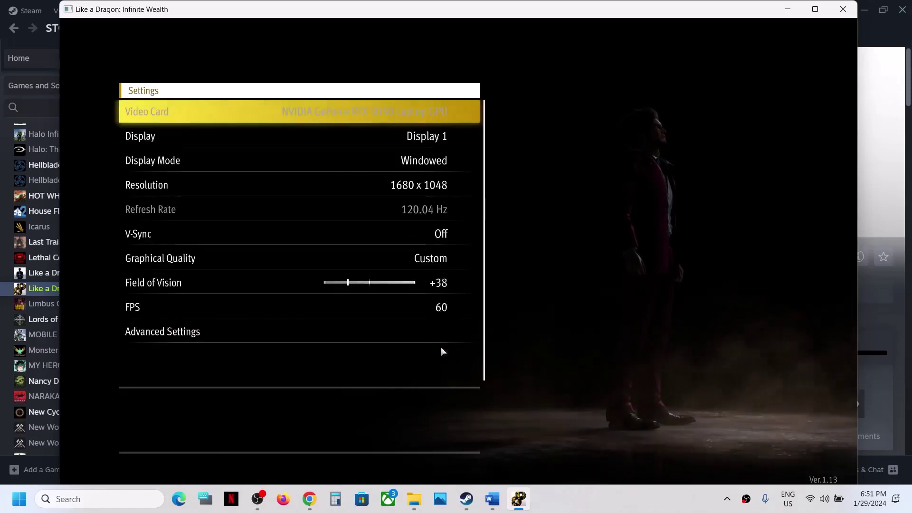
key(Escape)
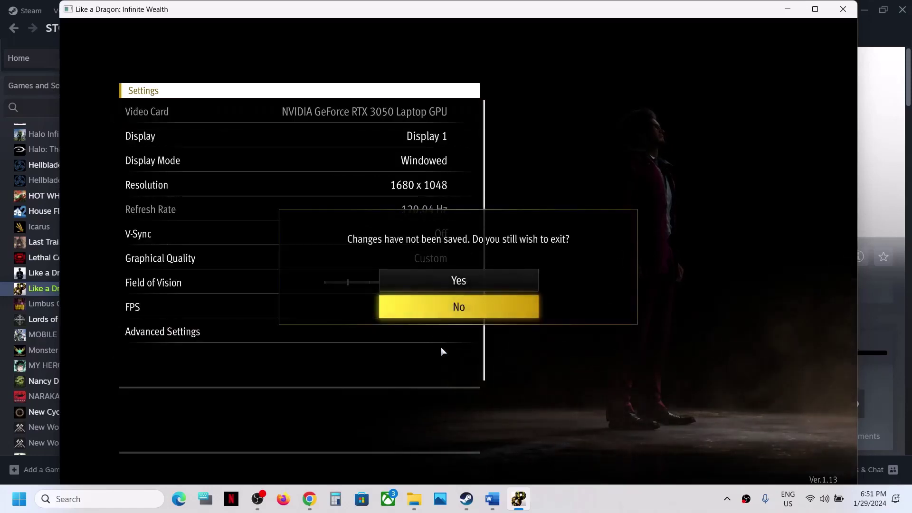
click(457, 282)
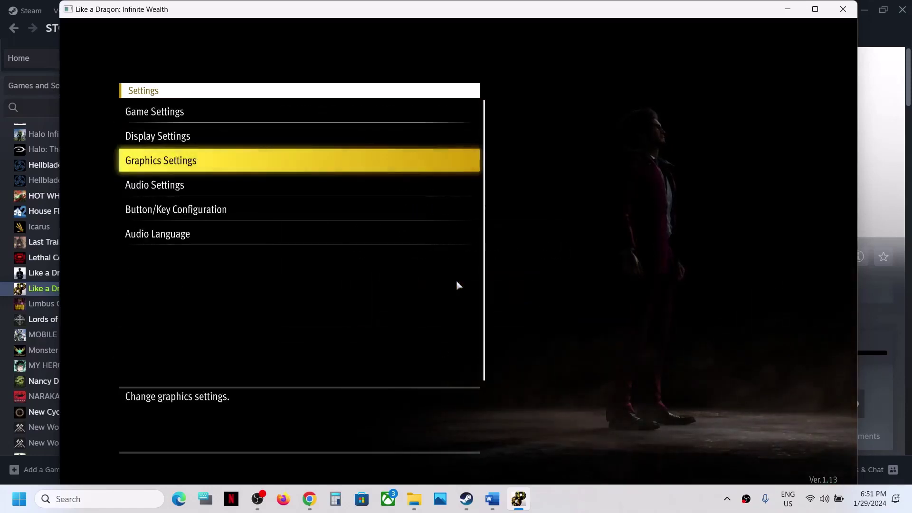
key(Escape)
key(Escape)
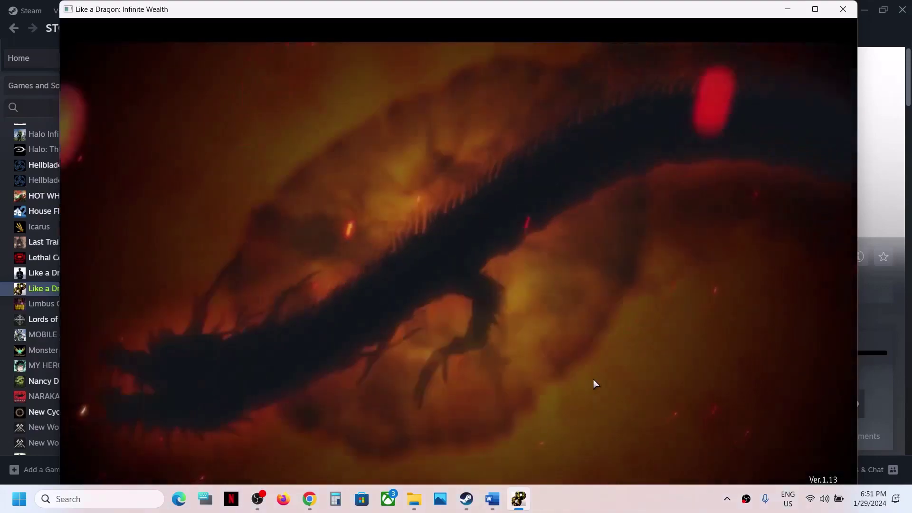
key(alt+F4)
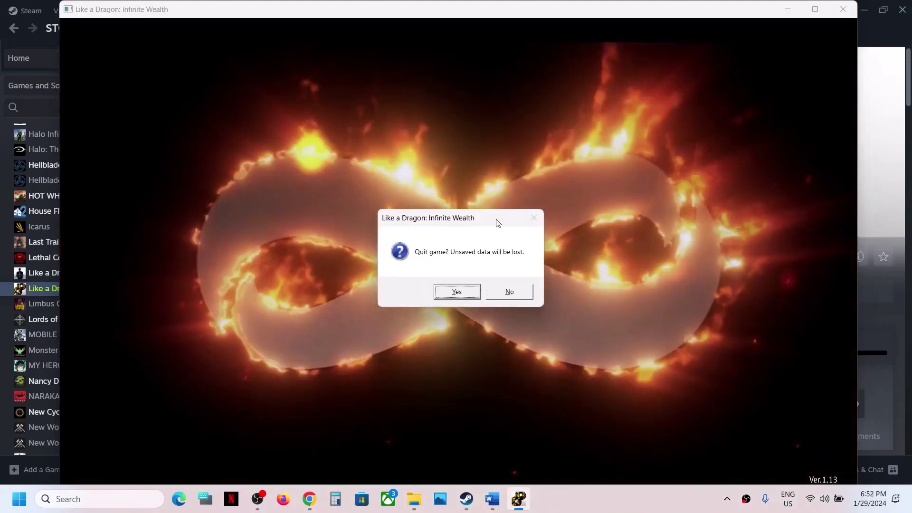
click(461, 294)
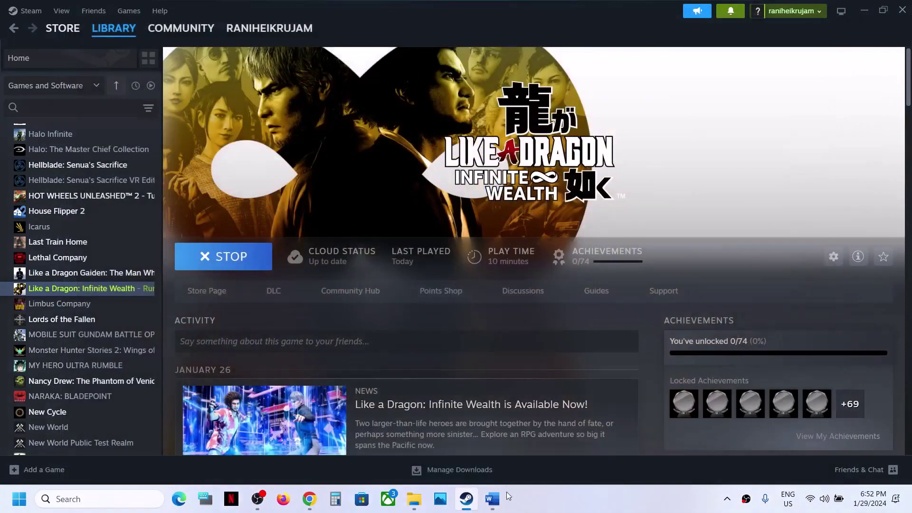
Switch to the troubleshooting notes in Word, go to Step 12 and maximize the window
click(497, 507)
scroll(303, 331, down, 3)
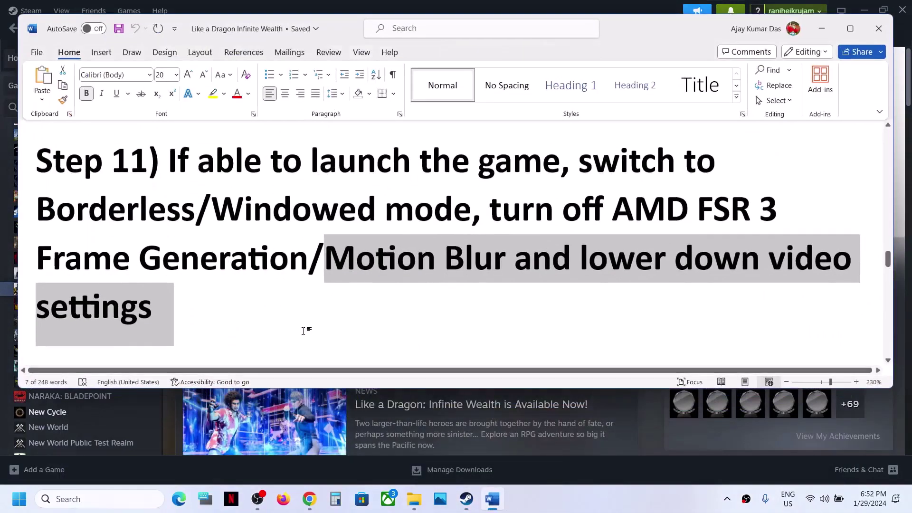
scroll(304, 331, down, 4)
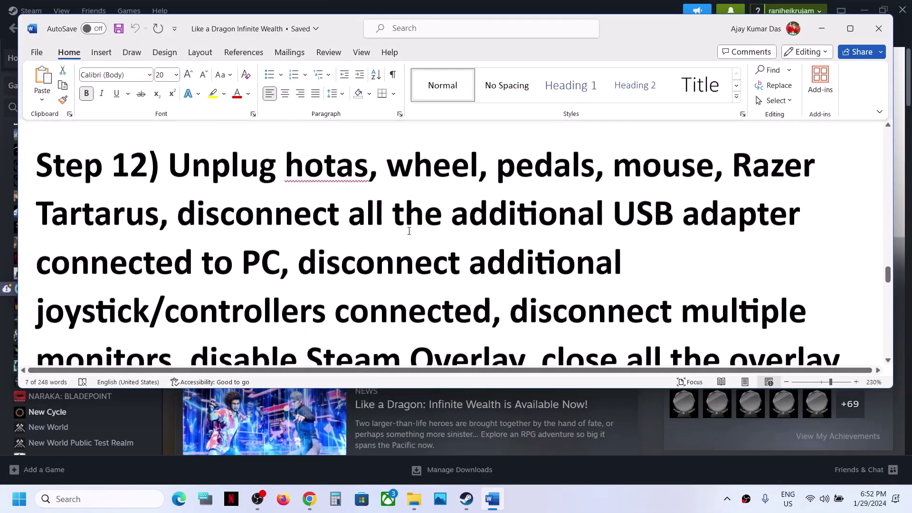
click(850, 28)
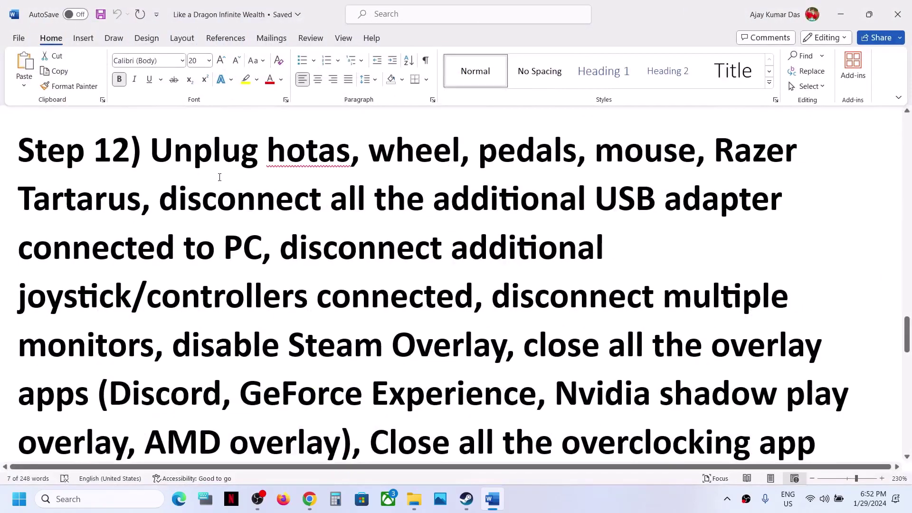
Read through Step 12, highlighting the passages on unplugging USB devices, controllers and multiple monitors, and on disabling Steam Overlay
drag(156, 152, 265, 259)
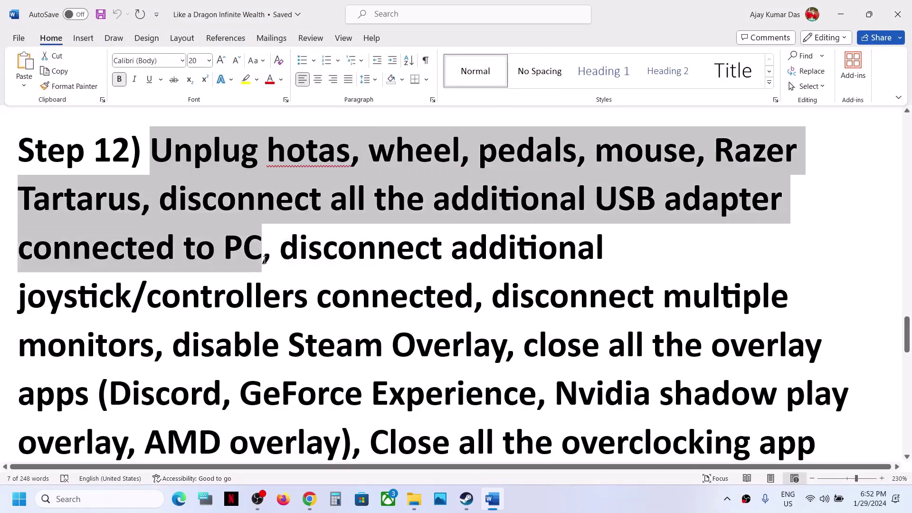
click(291, 261)
drag(273, 248, 396, 294)
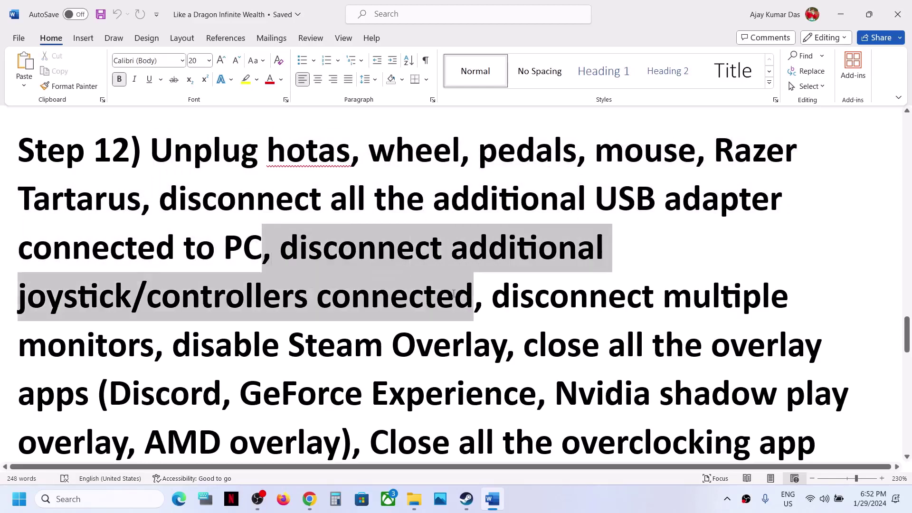
scroll(396, 294, down, 3)
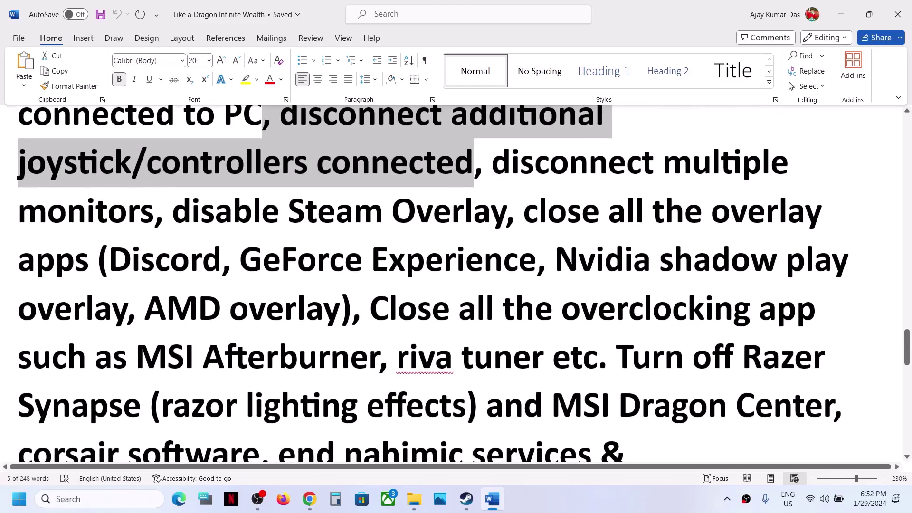
drag(495, 165, 116, 215)
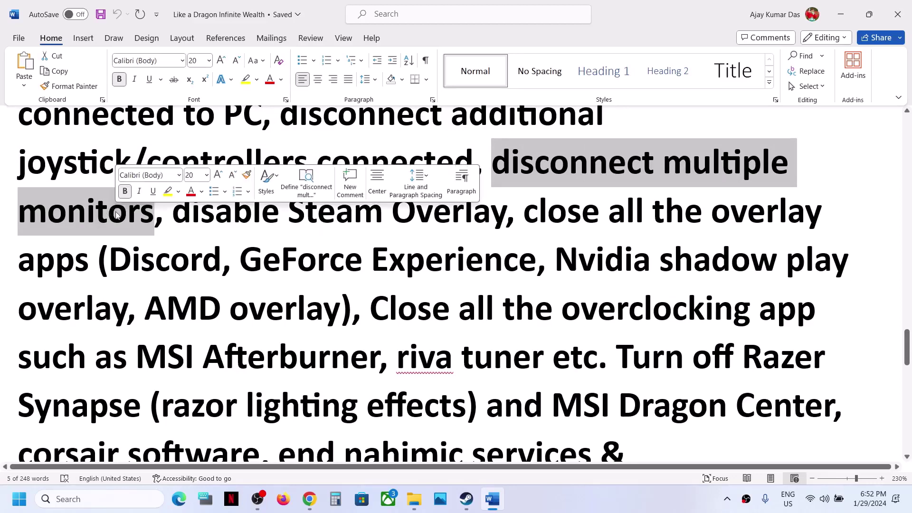
drag(173, 214, 504, 214)
Switch to Steam, check the Steam Overlay setting in Like a Dragon: Infinite Wealth's properties, and close the properties
click(469, 506)
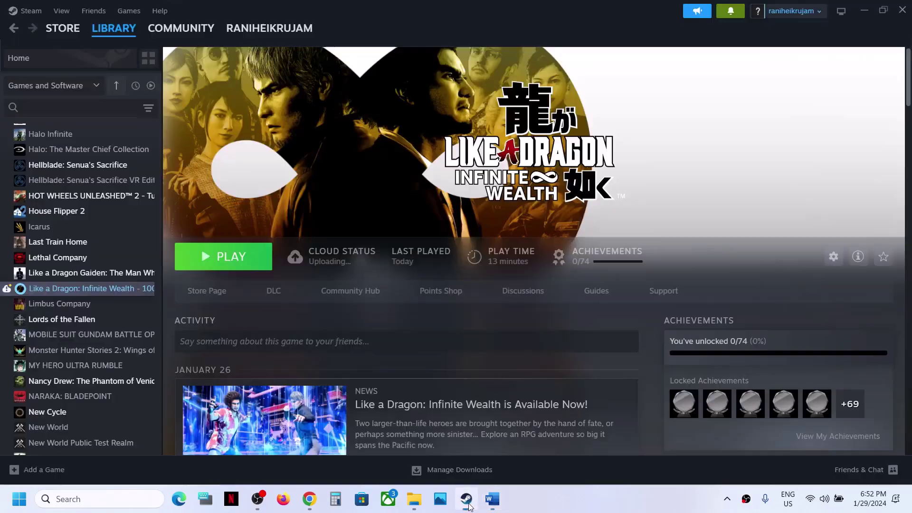
right_click(123, 289)
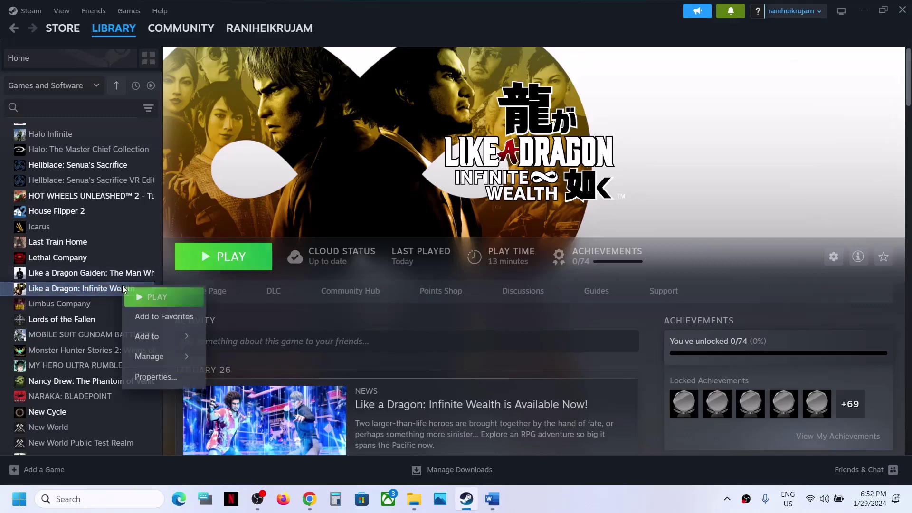
click(152, 376)
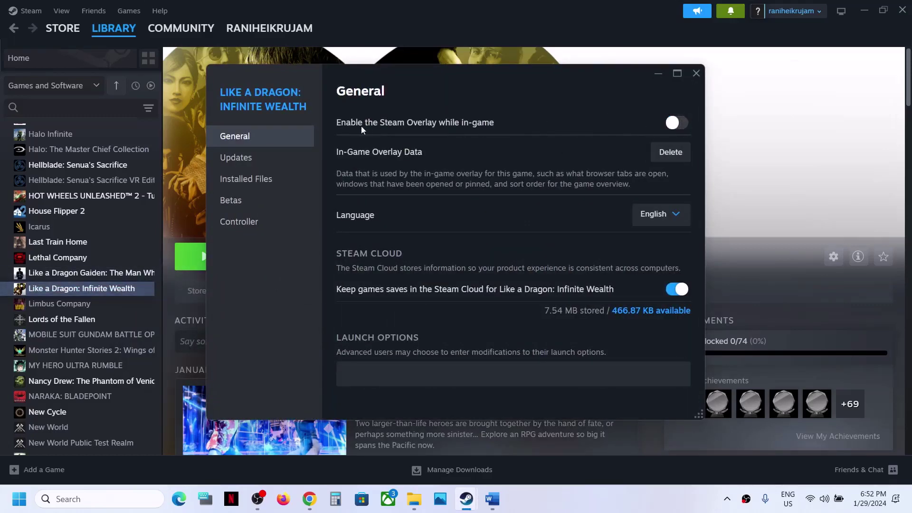
click(695, 73)
Return to the Word notes and highlight the Step 12 passage about closing overlay apps such as Discord and GeForce Experience
click(492, 499)
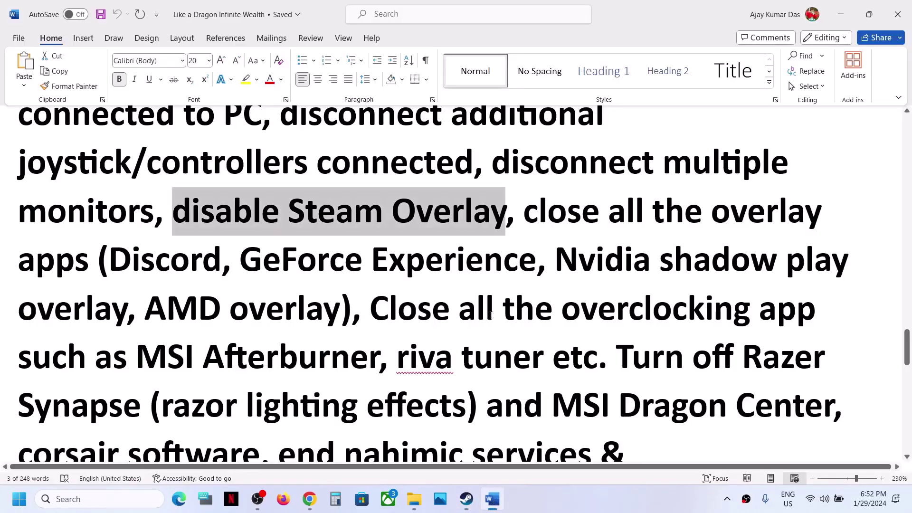
mouse_move(460, 245)
mouse_down()
mouse_move(177, 261)
mouse_move(445, 240)
mouse_up()
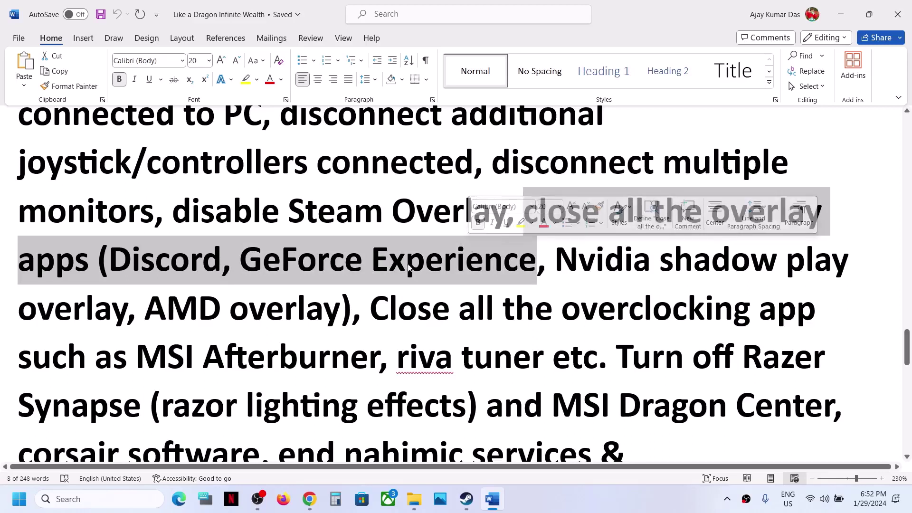
click(403, 267)
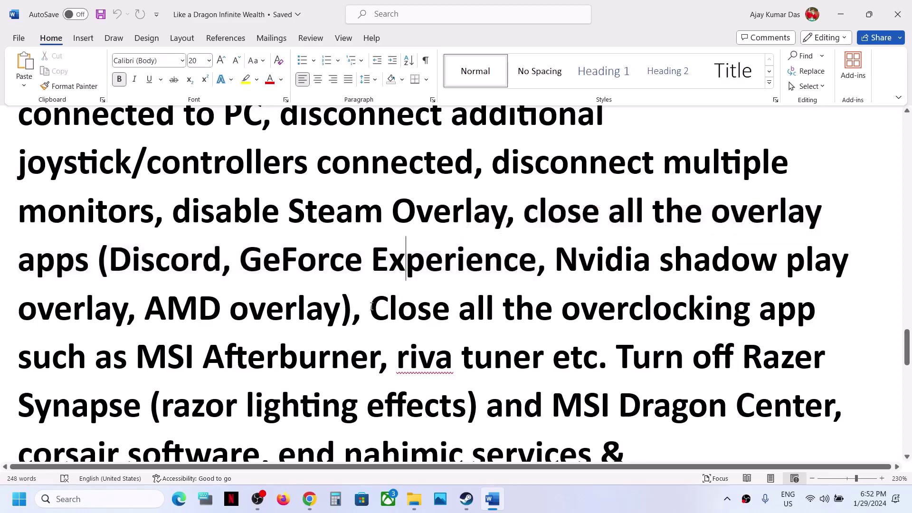
Highlight the Step 12 passage on closing overclocking apps, search Windows for "msi", and return to the notes
drag(370, 309, 794, 310)
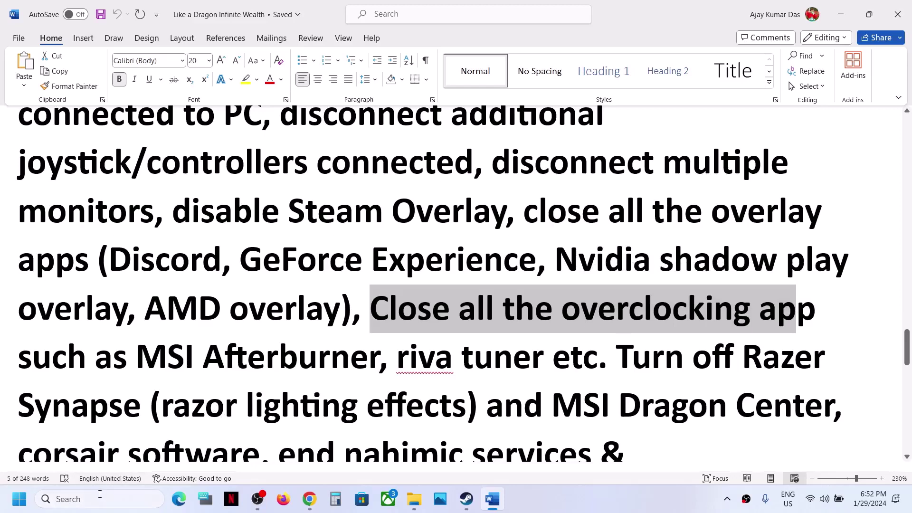
click(99, 496)
text(msi)
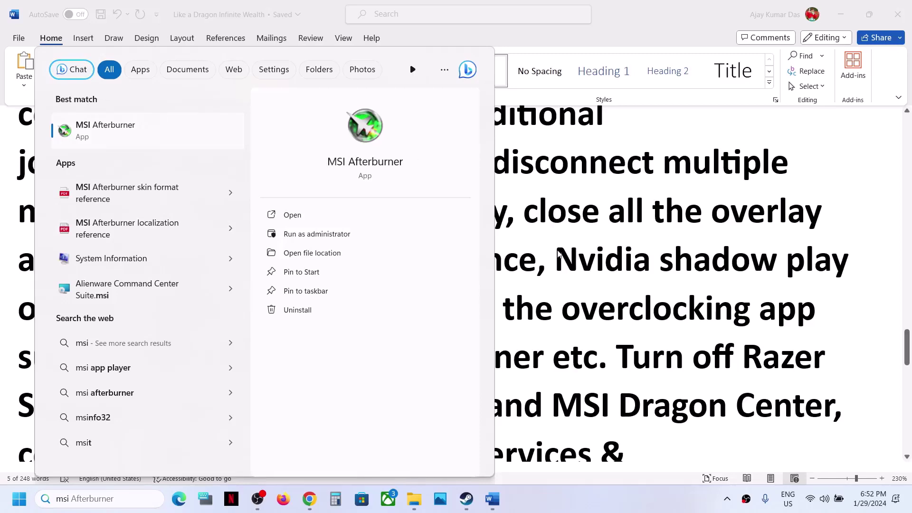
click(652, 267)
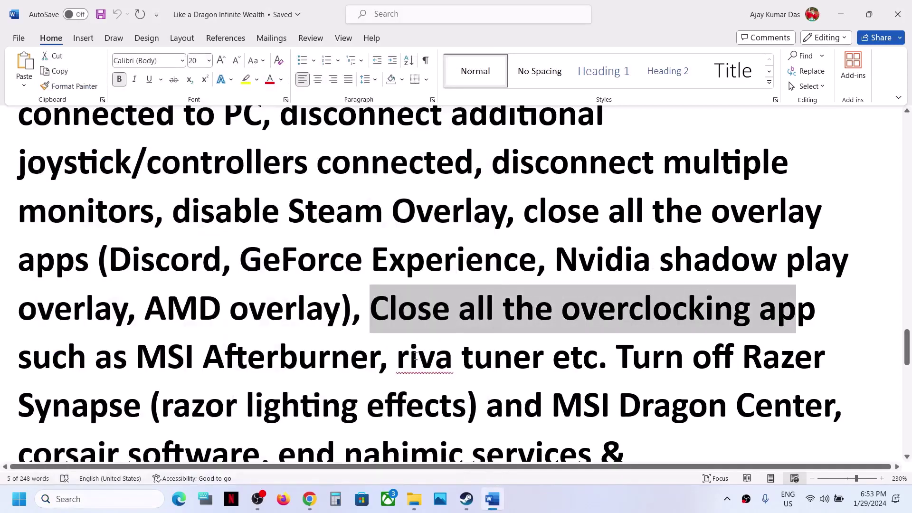
Highlight the Step 12 passages on turning off Razer Synapse, MSI Dragon Center and lighting services, and on closing browsers and removing the undervolt
scroll(623, 360, down, 2)
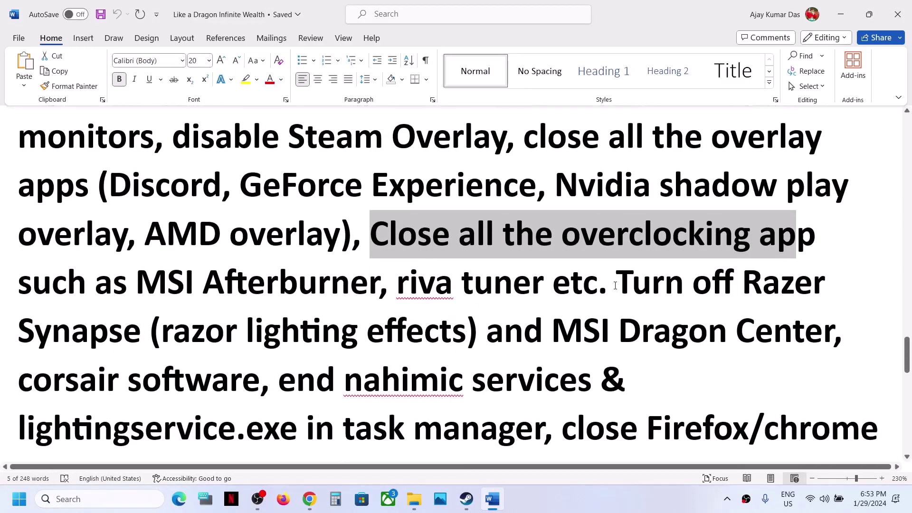
drag(615, 282, 529, 428)
scroll(529, 429, down, 4)
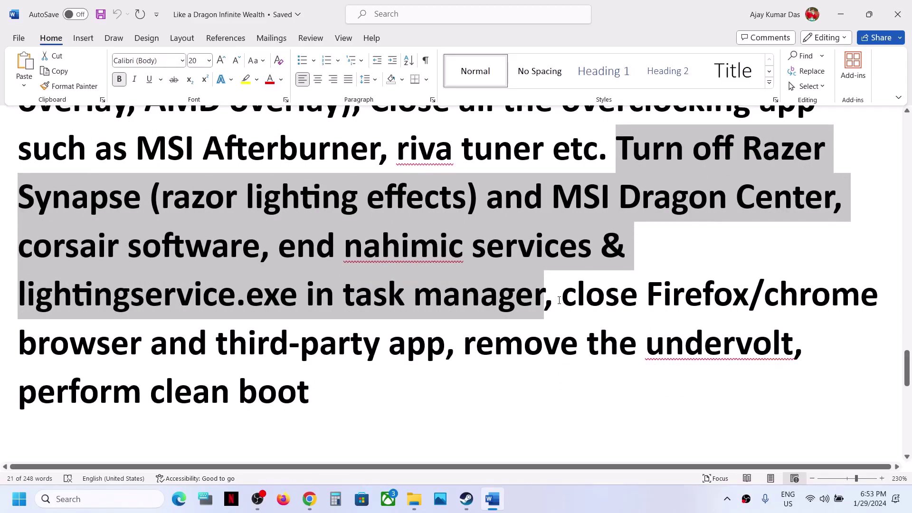
drag(562, 299, 713, 348)
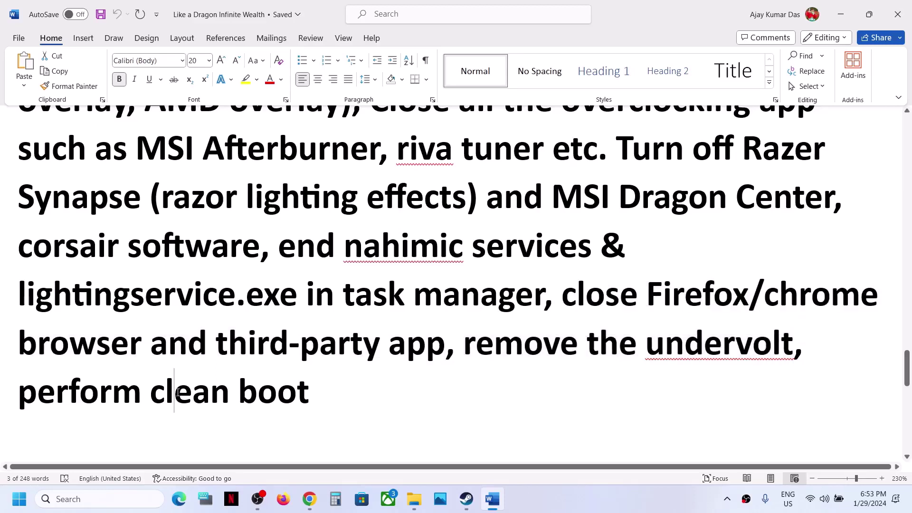
Highlight the clean boot note, open System Configuration from a Windows search, hide all Microsoft services in its service list, and accept the configuration
double_click(178, 393)
click(106, 498)
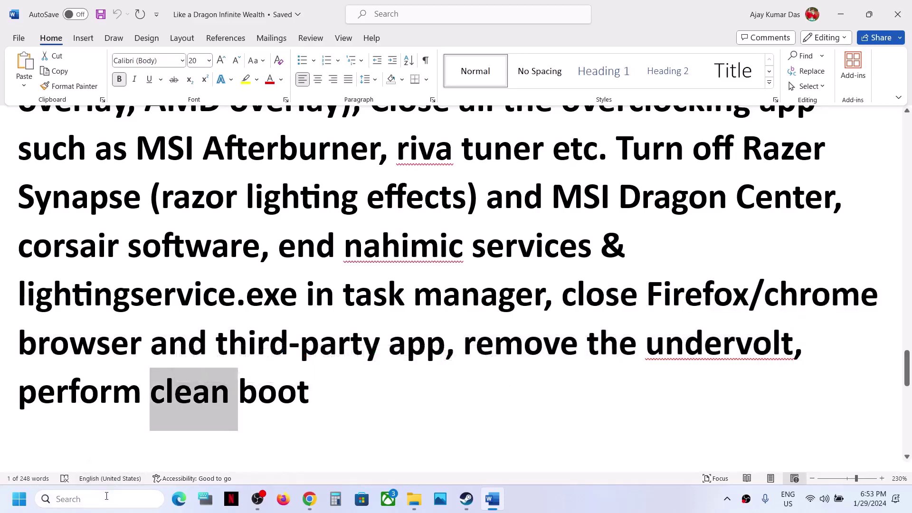
text(system)
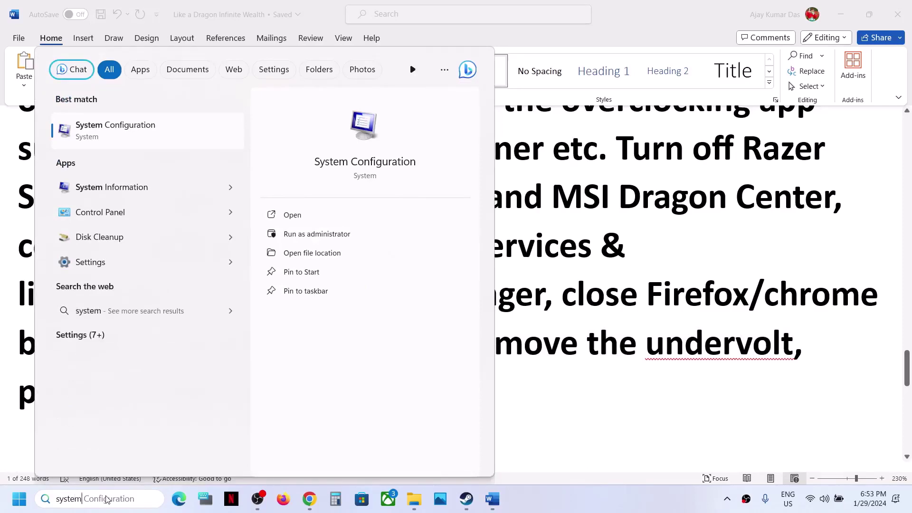
key(Right)
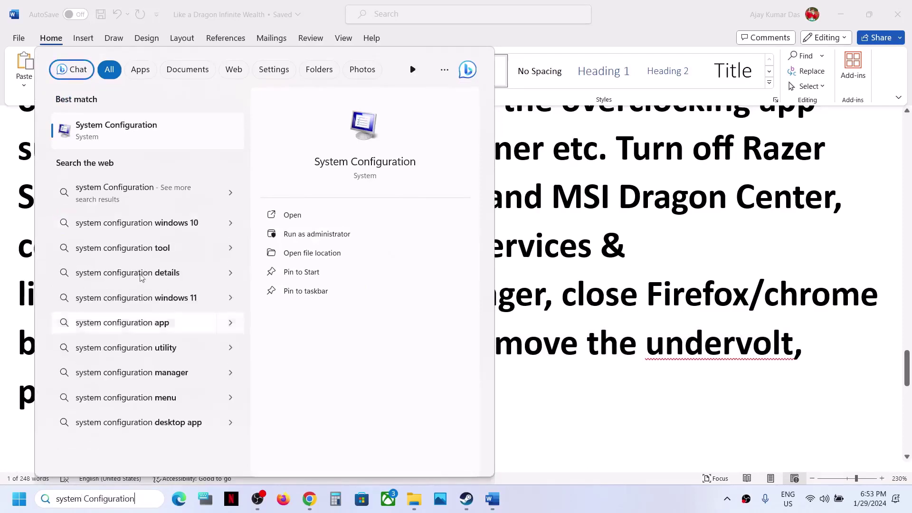
click(125, 142)
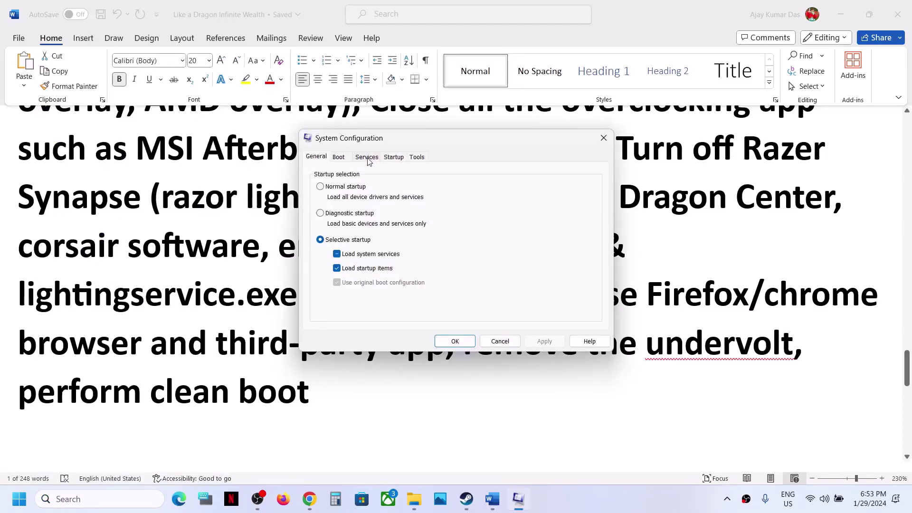
click(368, 158)
click(313, 320)
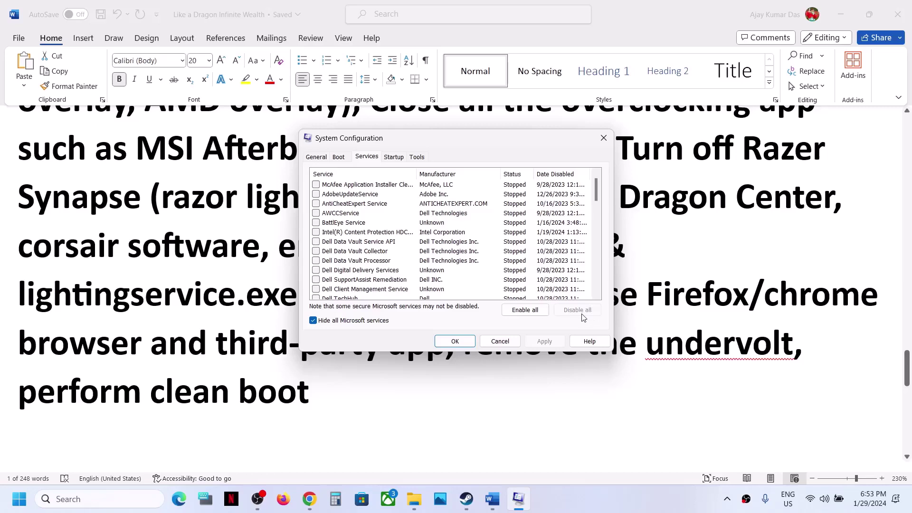
click(454, 341)
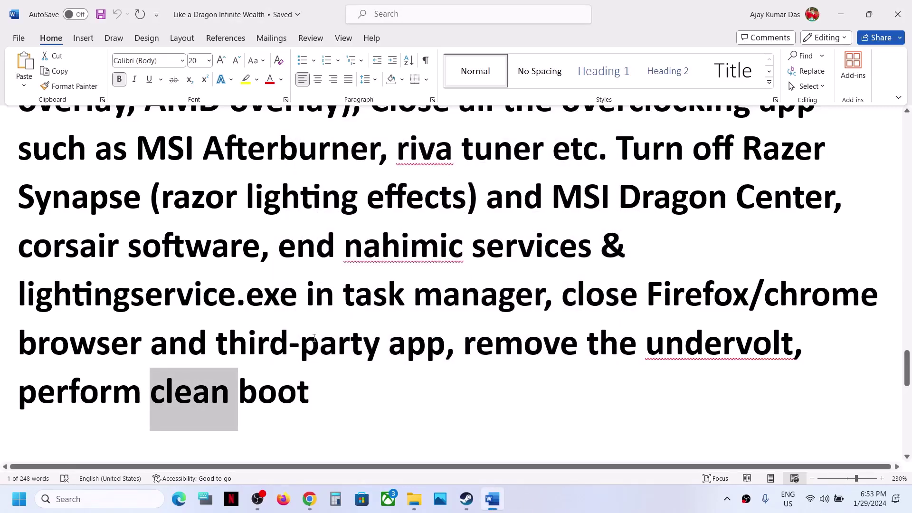
Read Step 13 on increasing the virtual memory in the notes and switch to Steam
scroll(334, 338, down, 8)
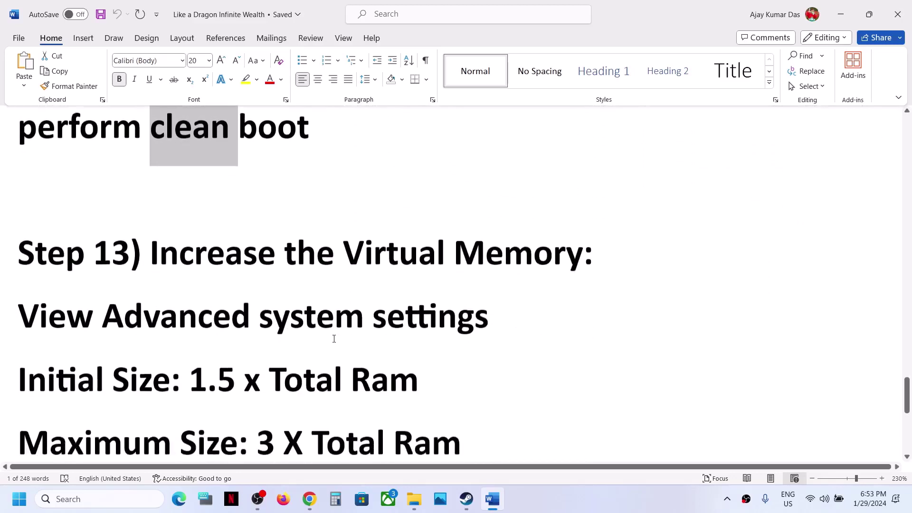
click(420, 280)
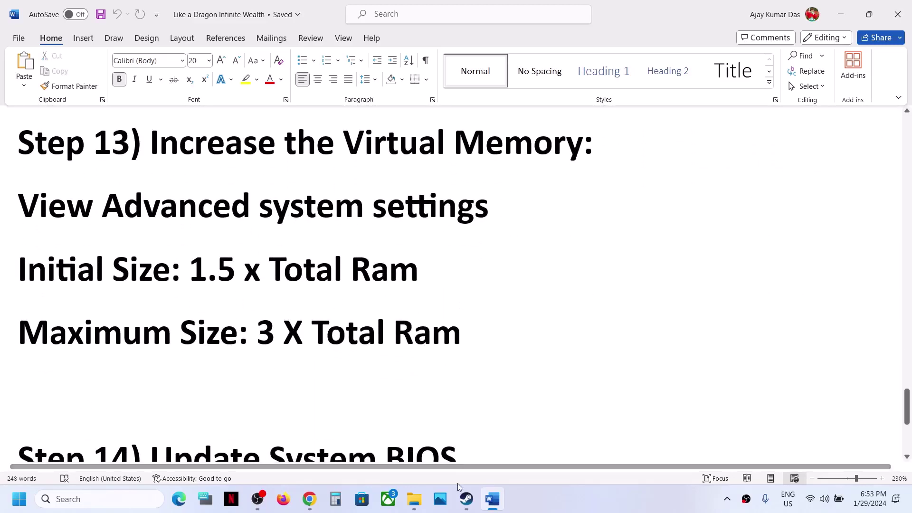
click(464, 501)
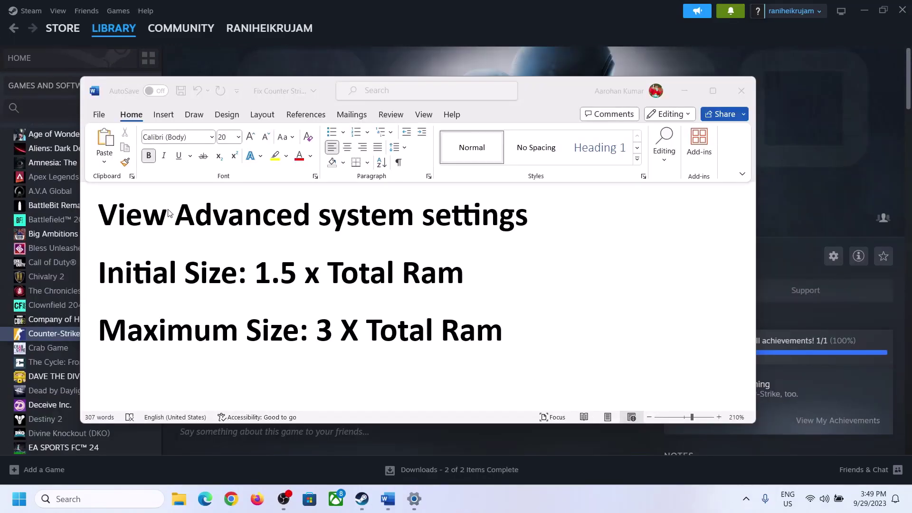
Copy "View Advanced system settings" from the Word notes, search Windows for it, open System Properties, and move the window clear for viewing
click(110, 219)
drag(110, 220, 497, 231)
key(ctrl+c)
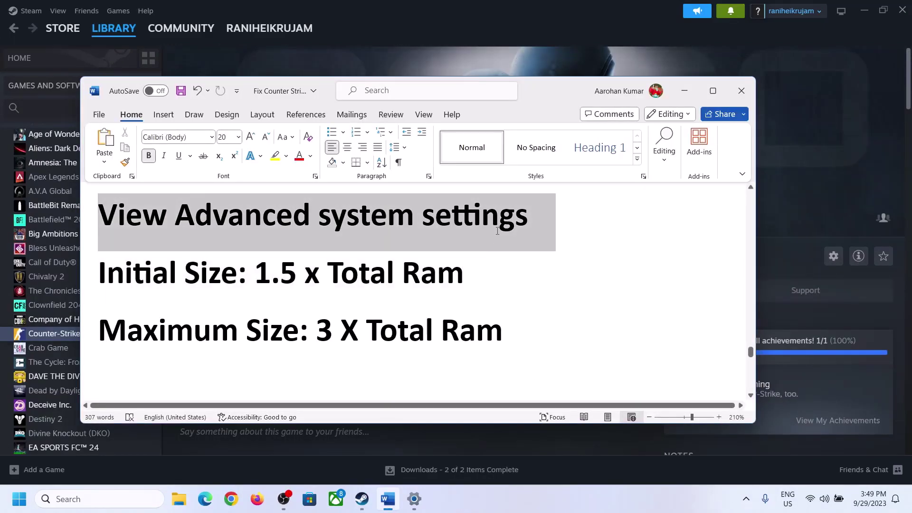
click(108, 499)
key(ctrl+v)
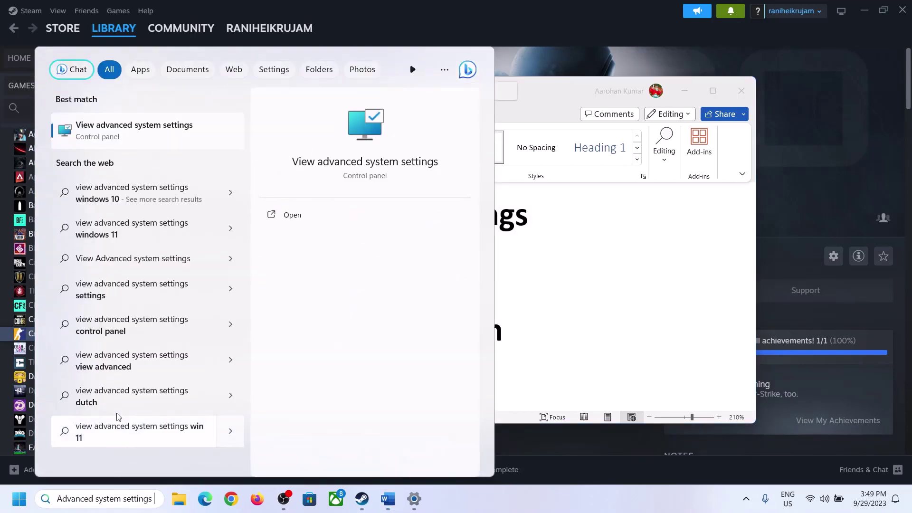
click(128, 138)
drag(185, 92, 407, 164)
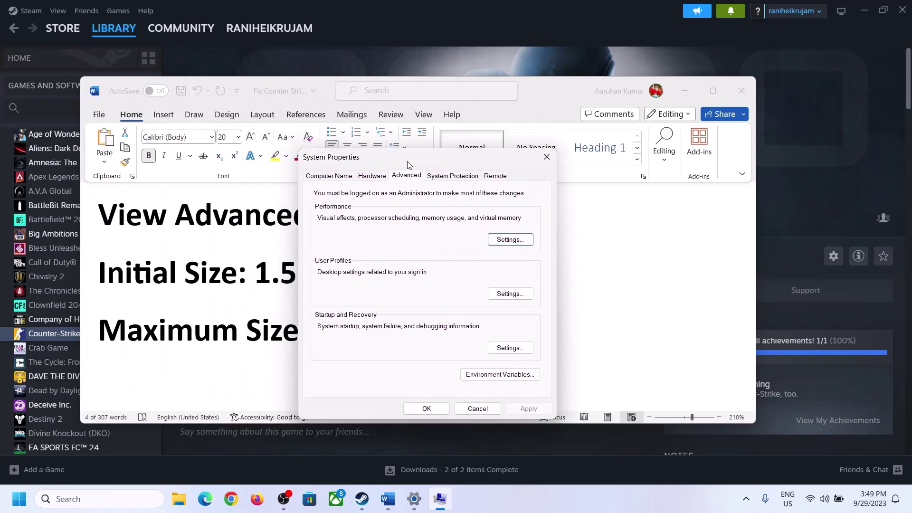
In the Virtual Memory settings, turn off automatic paging file management and choose a custom size for the C: drive
click(510, 240)
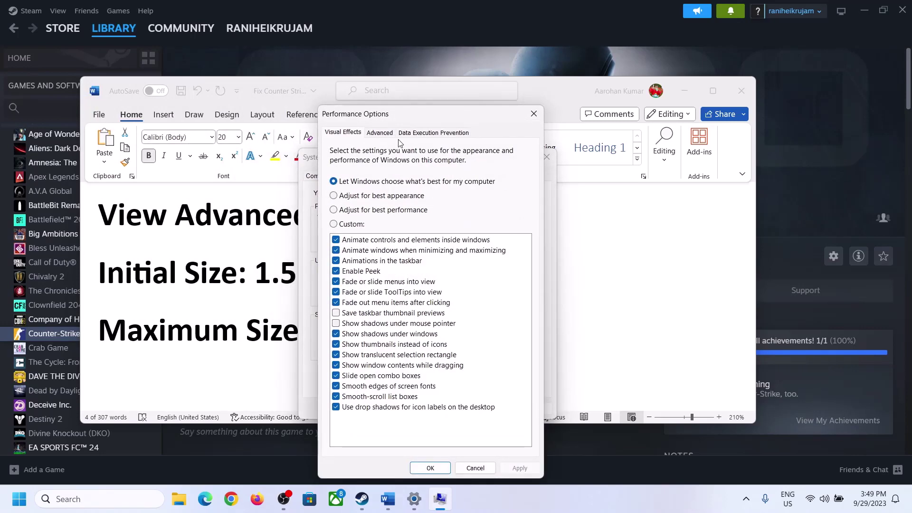
click(381, 133)
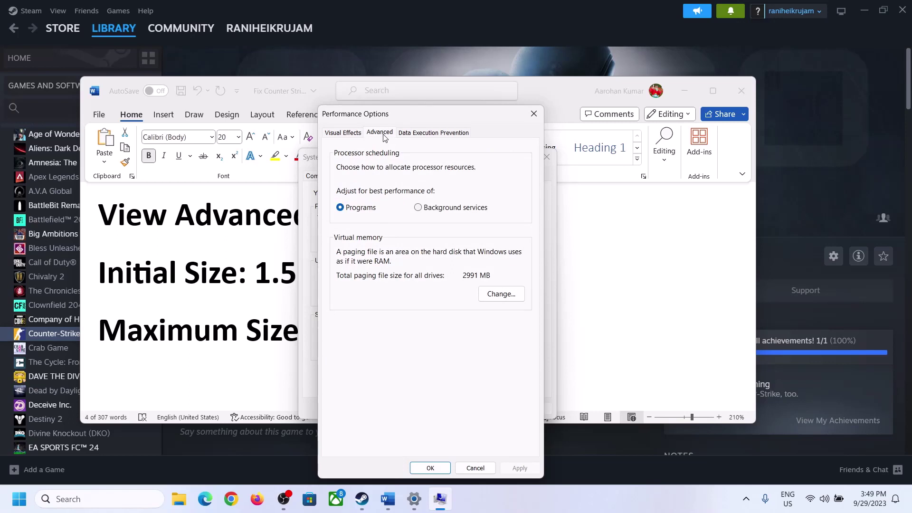
click(501, 294)
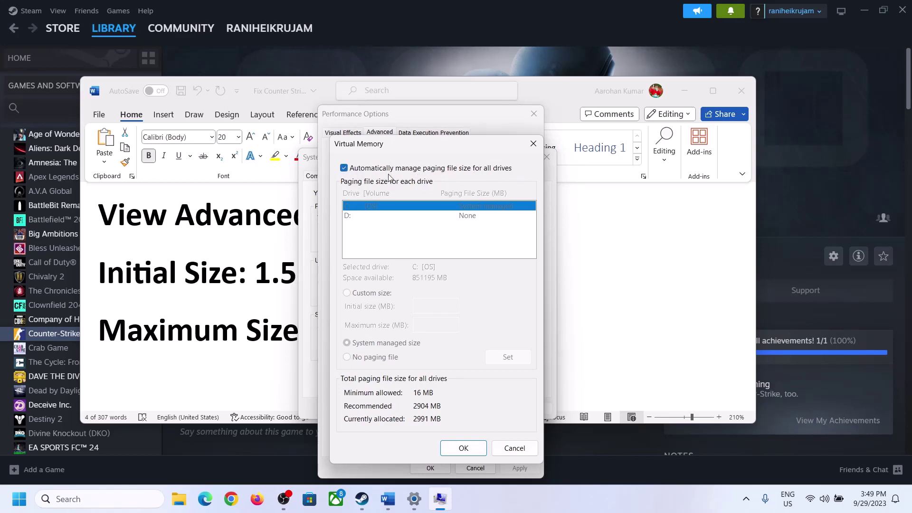
click(344, 168)
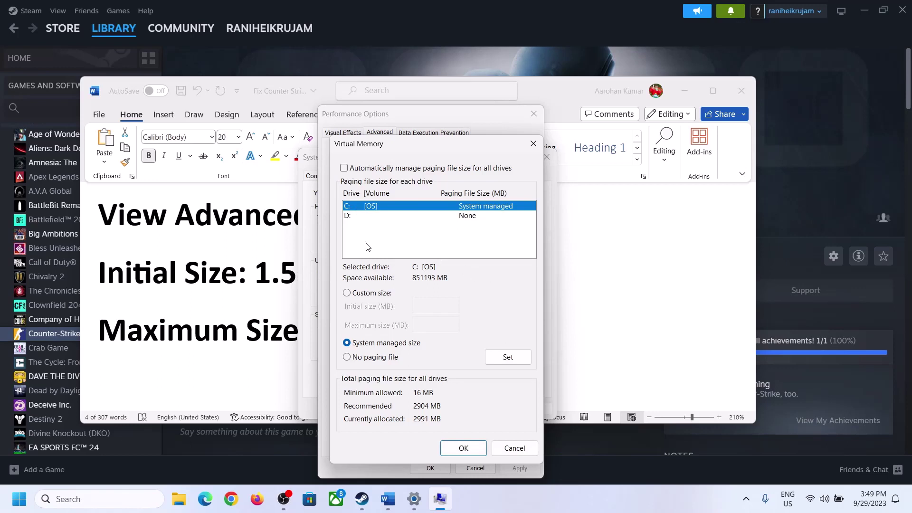
click(348, 295)
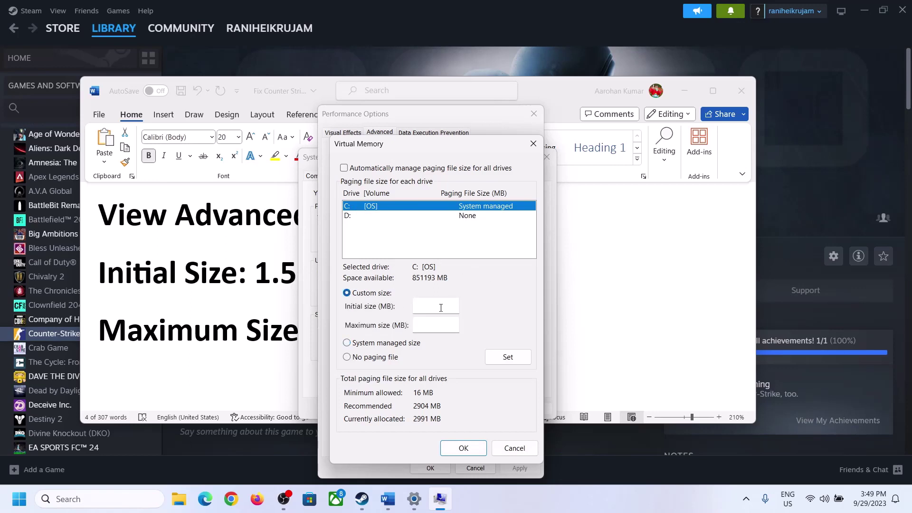
Highlight the "1.5 x Total Ram" formula in the notes and check the installed RAM on the About page of Windows Settings
click(252, 285)
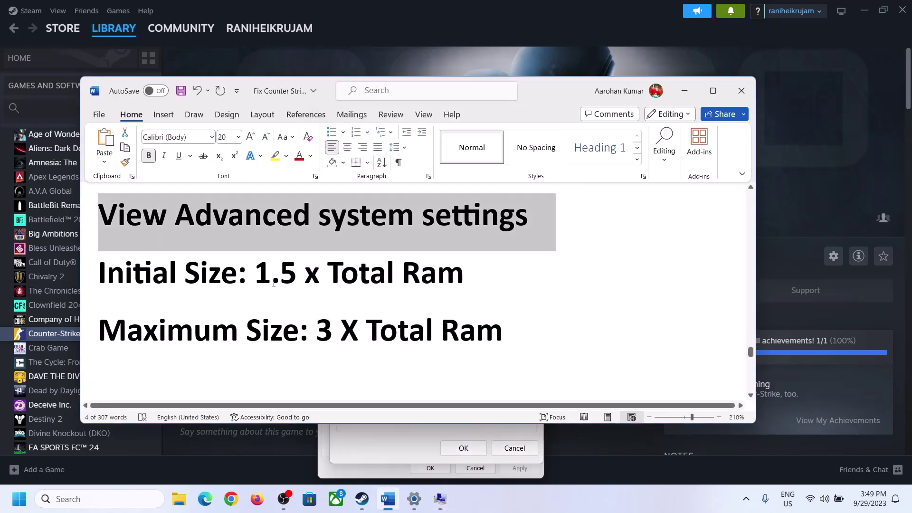
drag(274, 273, 420, 280)
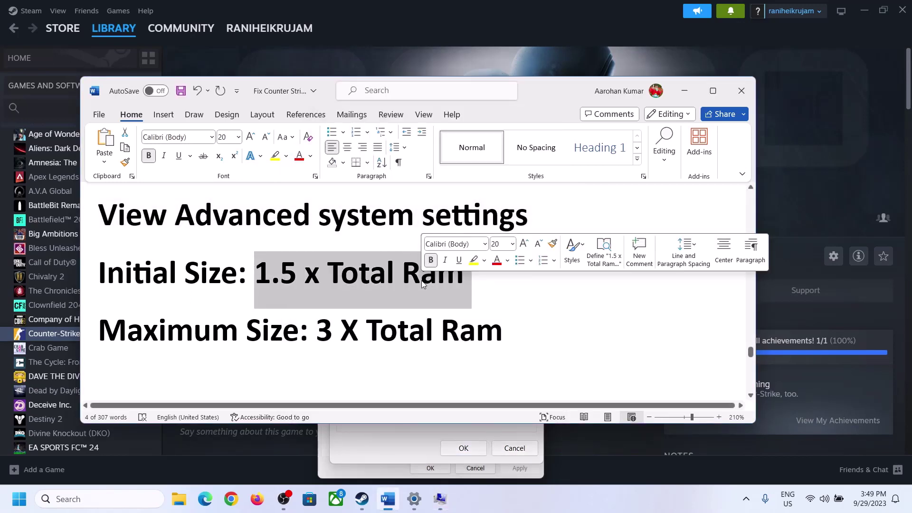
click(414, 500)
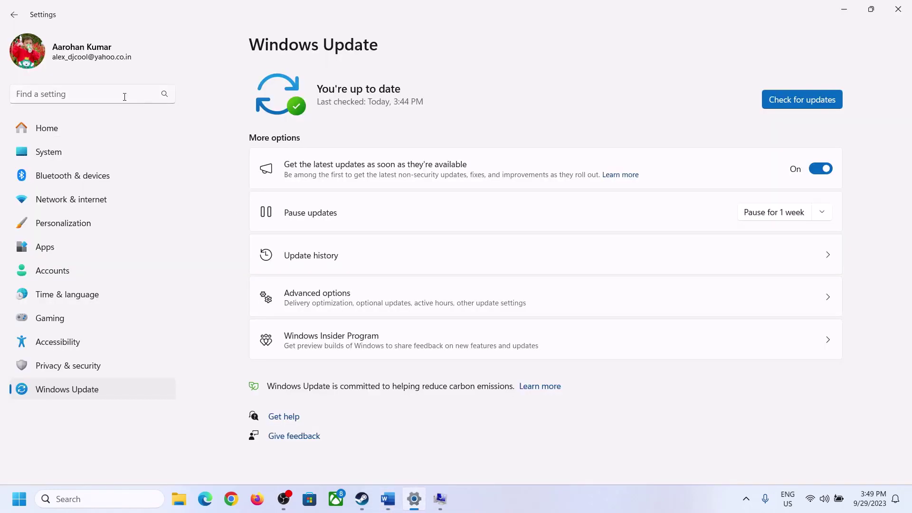
click(42, 153)
scroll(329, 389, down, 10)
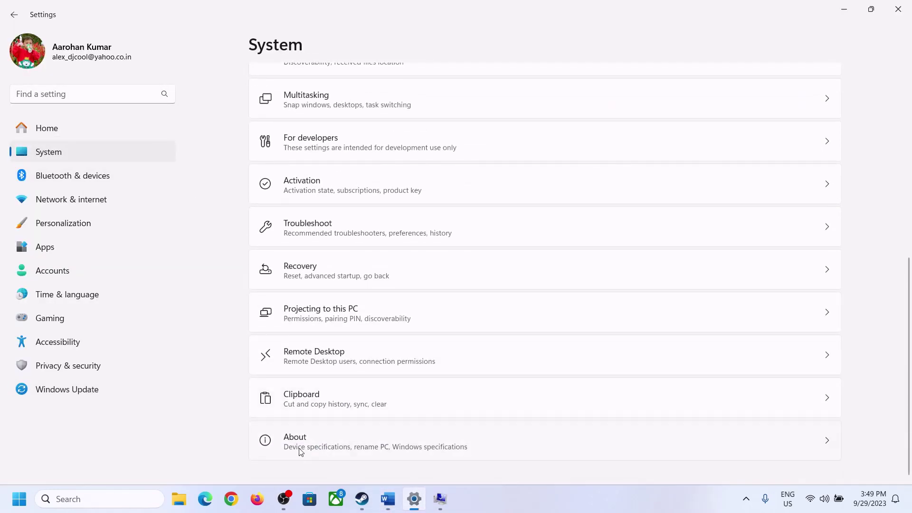
click(299, 450)
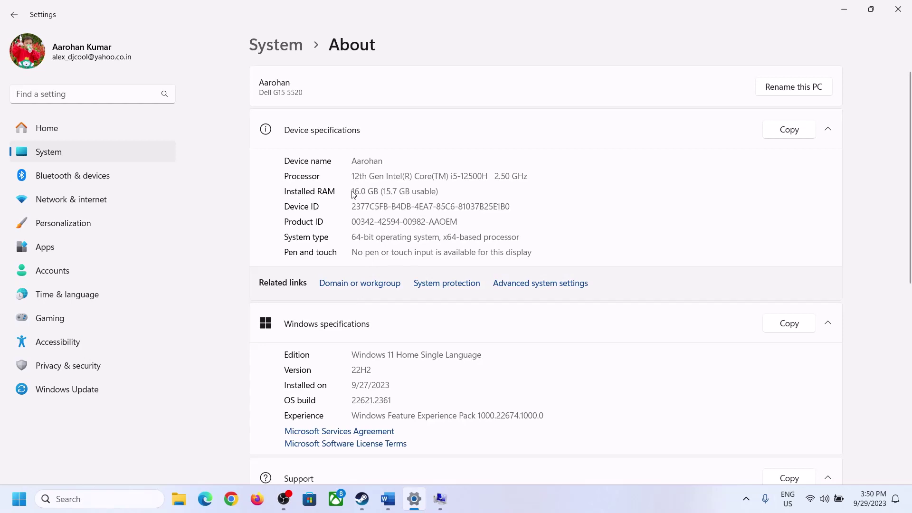
drag(358, 190, 348, 193)
click(367, 193)
drag(362, 187, 347, 187)
Return to the Virtual Memory settings, launch Calculator with the "calc" command, and place it beside the dialog
click(439, 500)
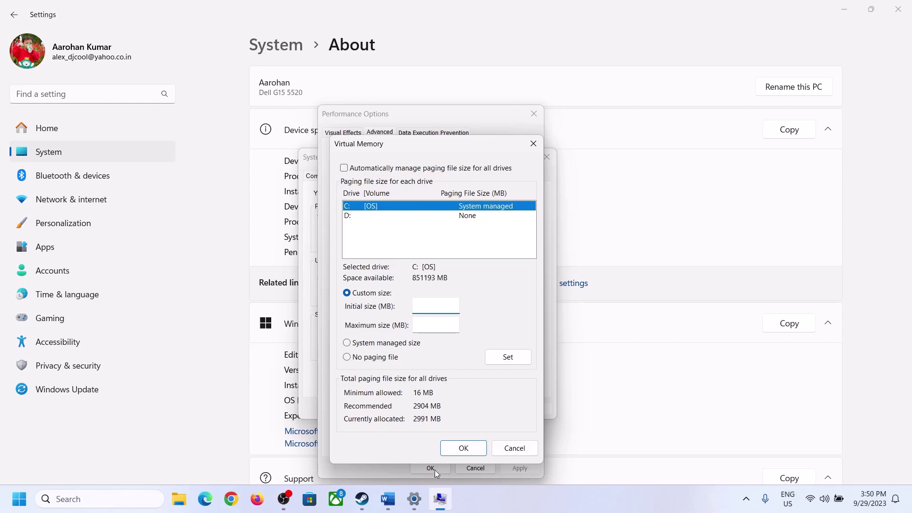
mouse_move(414, 498)
mouse_move(411, 439)
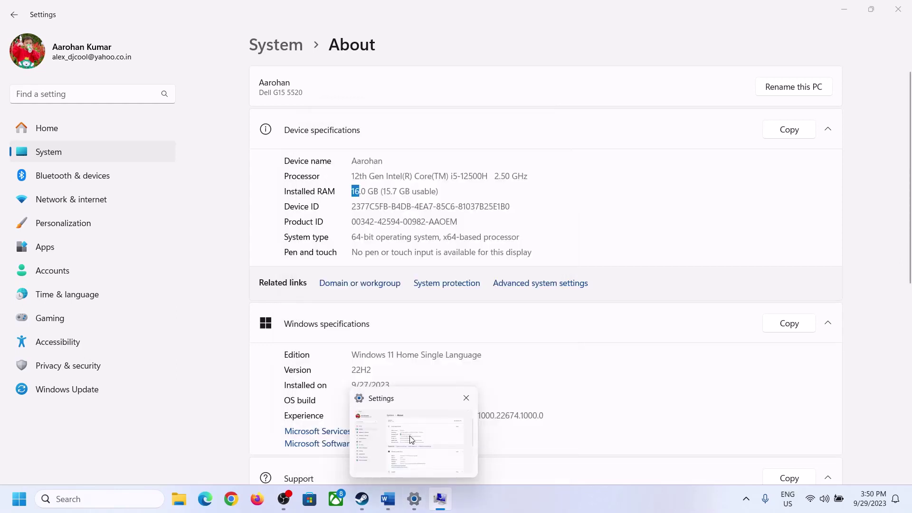
key(super+r)
text(calc)
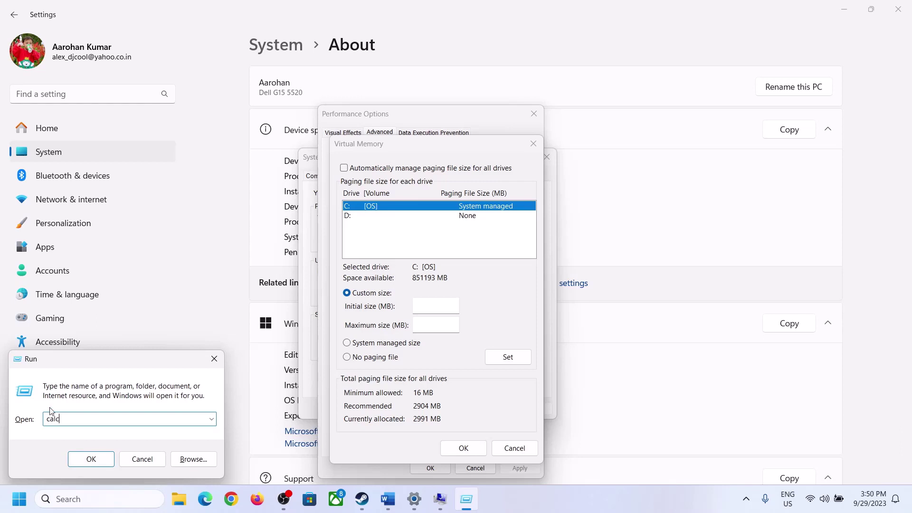
click(91, 458)
drag(118, 19, 671, 158)
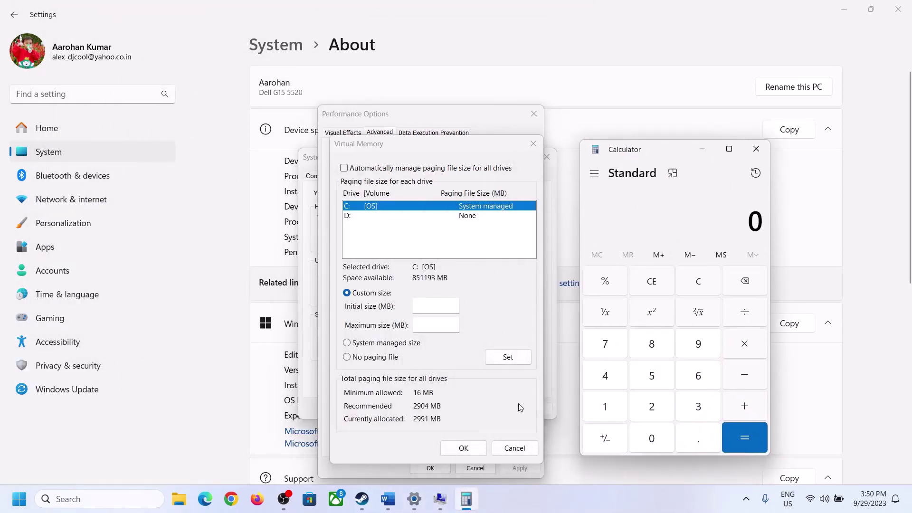
Bring up the Word notes with the paging file size formulas and show Calculator in front of them
click(388, 503)
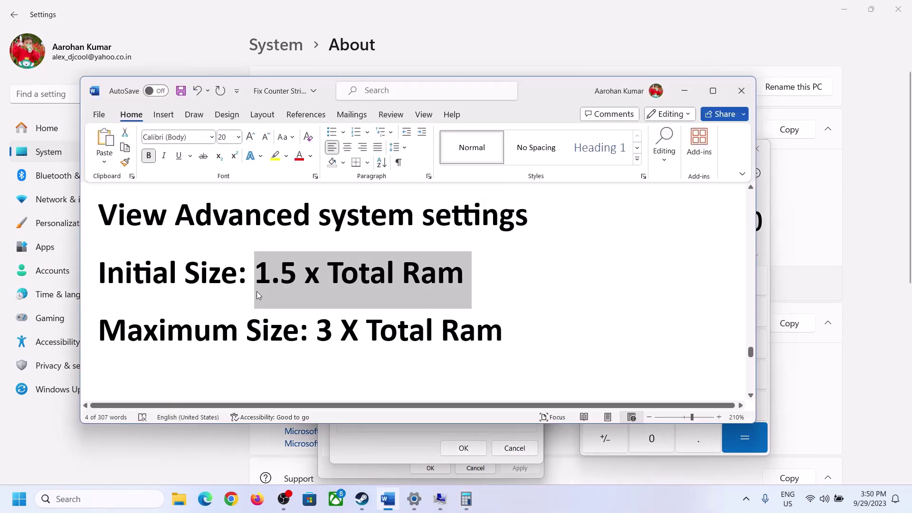
click(476, 497)
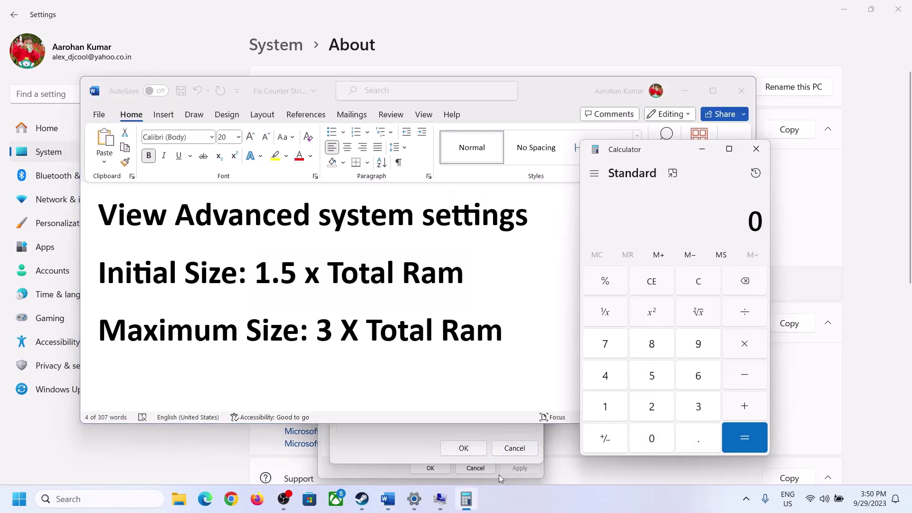
click(605, 406)
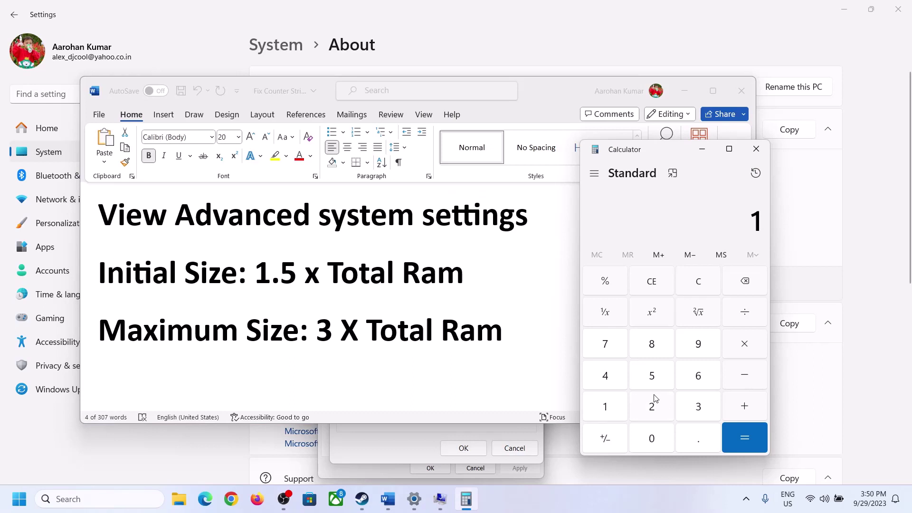
click(695, 381)
click(700, 289)
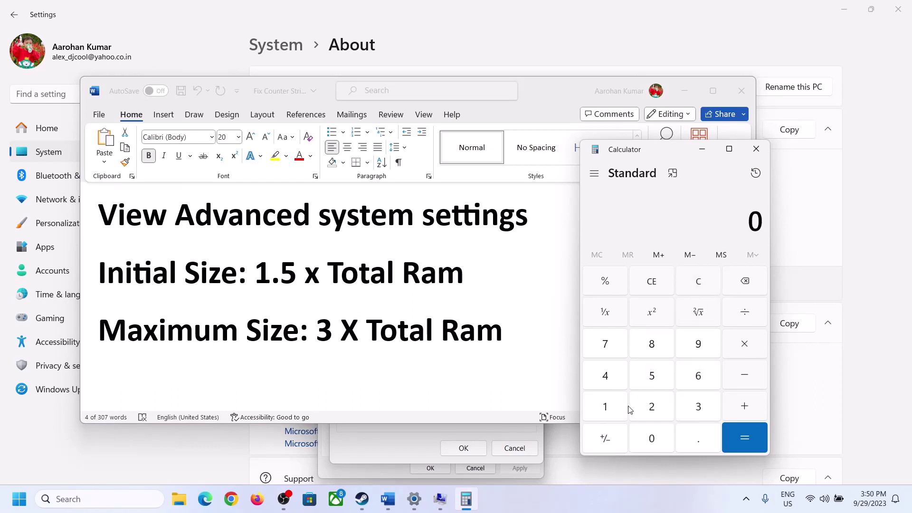
Calculate 16 × 1024 in Calculator to convert the installed RAM from GB to MB
click(610, 407)
click(696, 378)
click(744, 349)
click(605, 408)
click(652, 444)
click(651, 407)
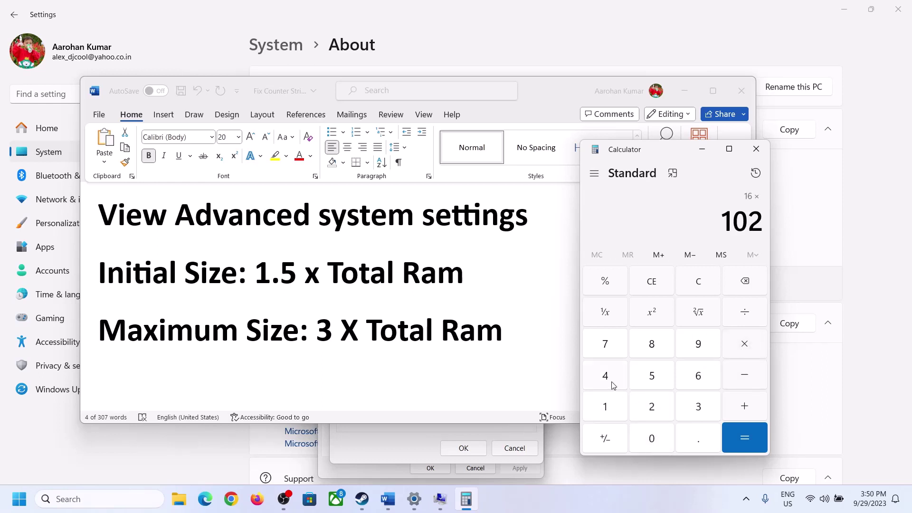
click(611, 382)
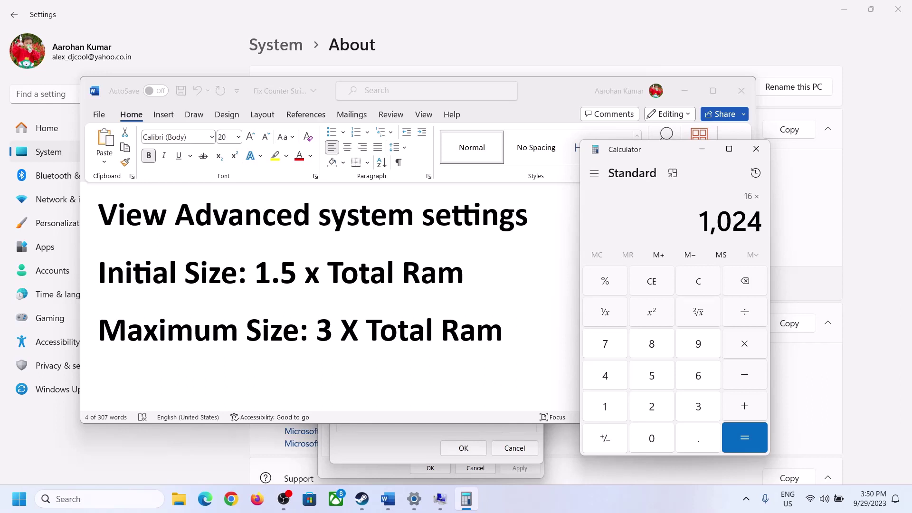
click(744, 438)
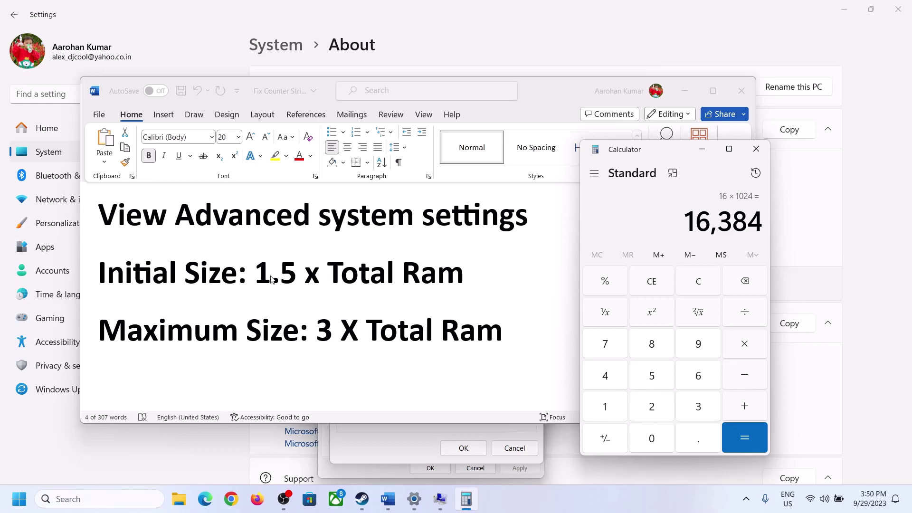
Multiply the calculated RAM in MB by 1.5 to get the initial paging file size
click(747, 348)
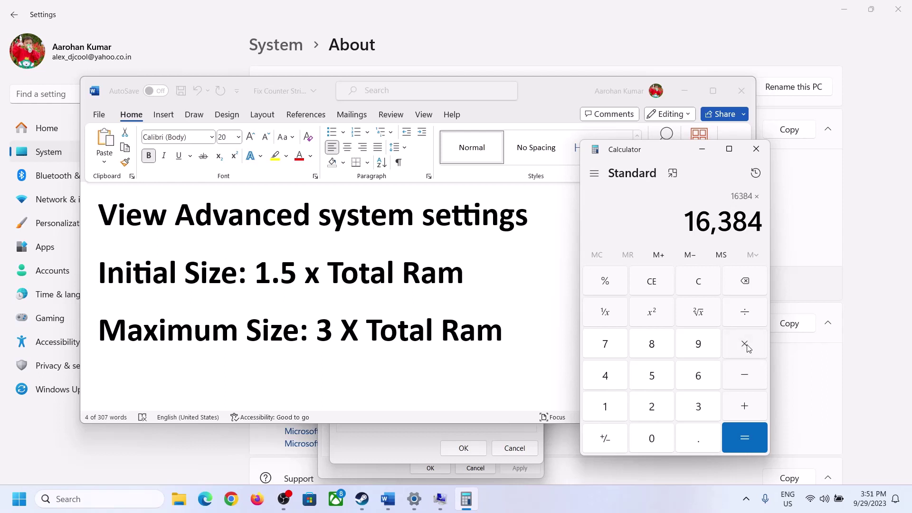
click(618, 411)
click(696, 447)
click(653, 378)
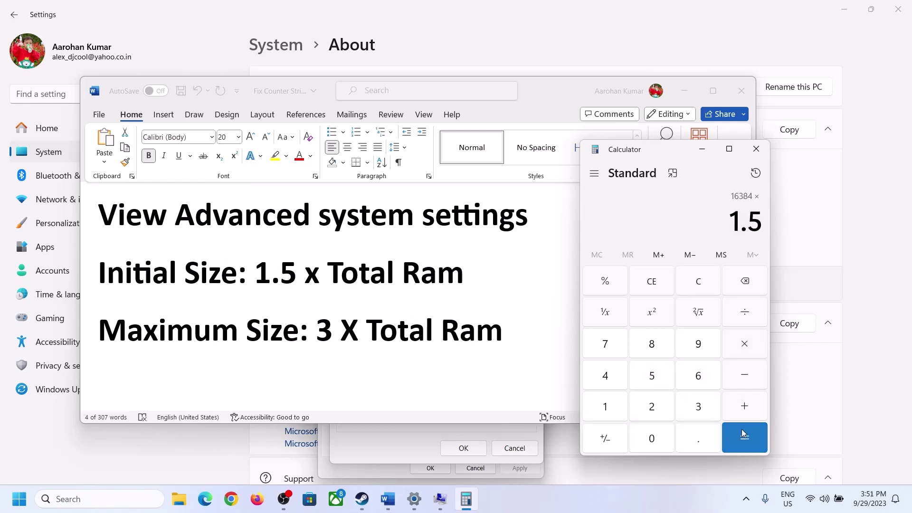
click(740, 434)
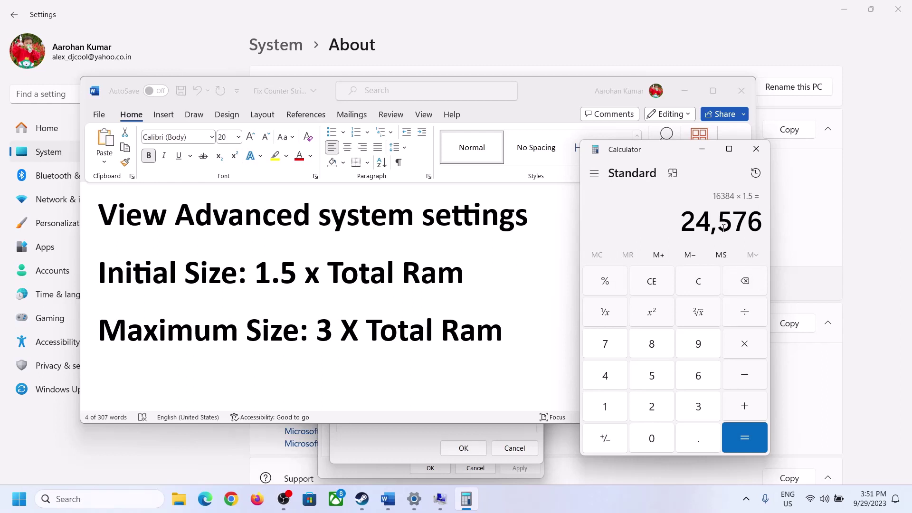
Set the custom initial paging file size of the C: drive to 24576 MB and select the maximum size for entry
click(422, 427)
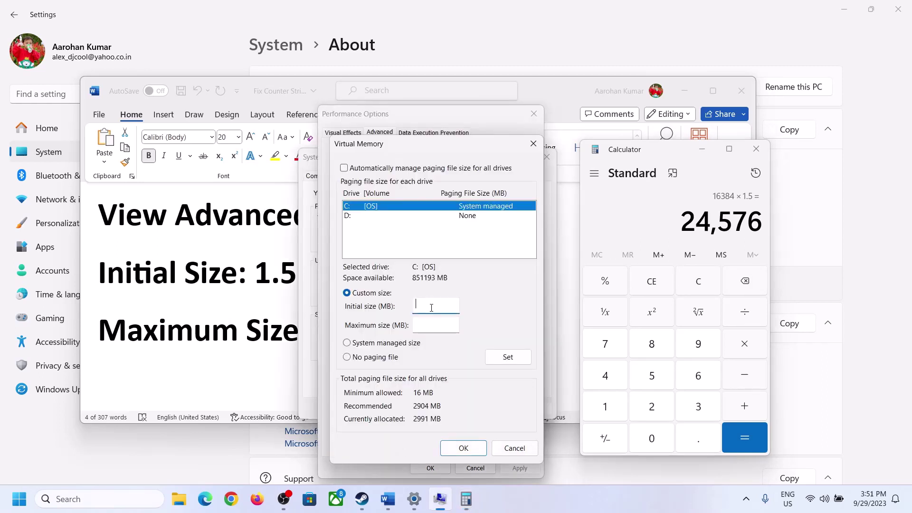
text(24576)
click(456, 324)
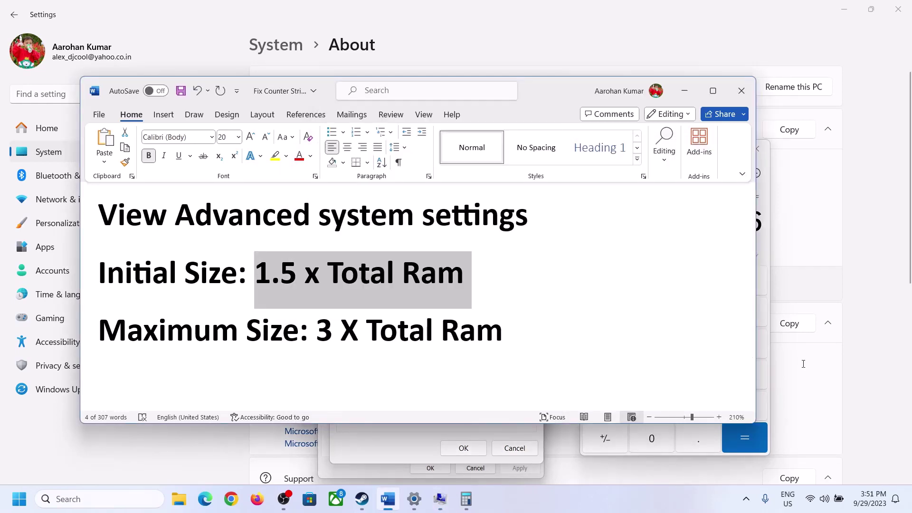
Clear the previous calculation and recheck the installed RAM on the About page before returning to Calculator
click(768, 249)
click(707, 282)
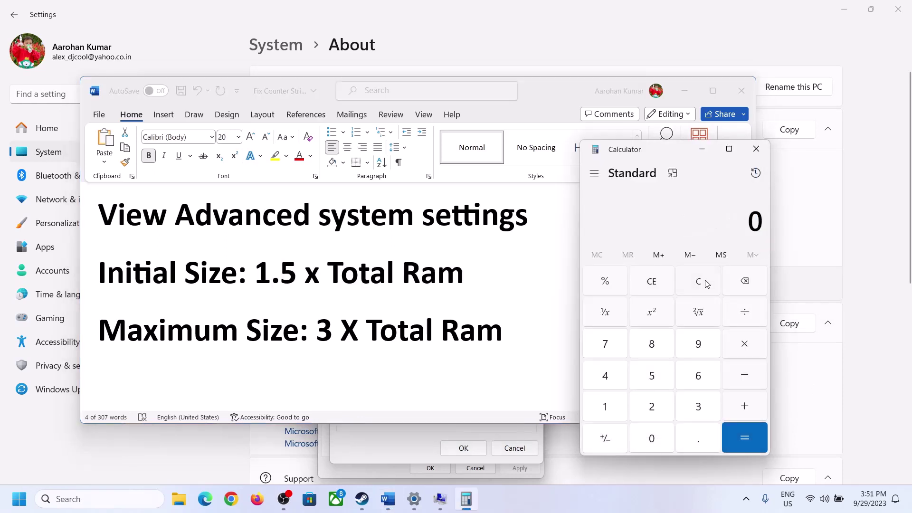
click(414, 498)
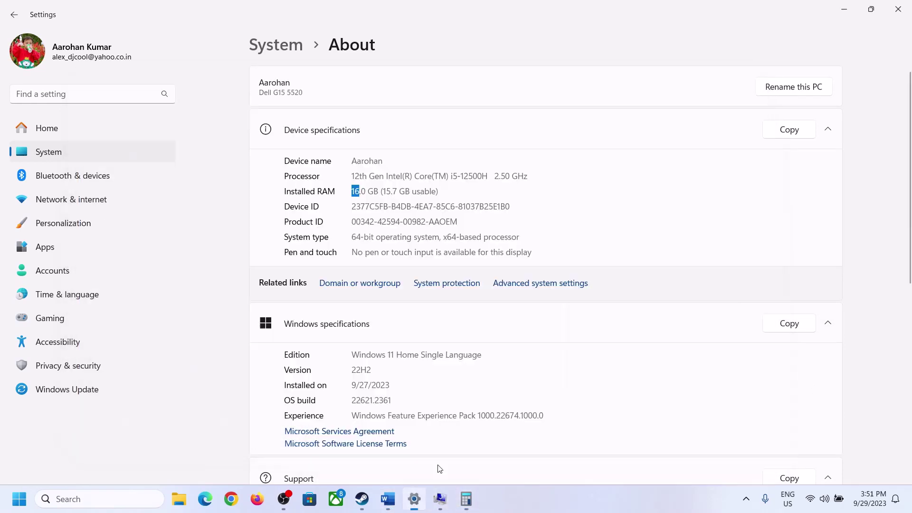
click(466, 498)
Calculate 16 × 1024 again as the basis for the maximum paging file size
click(617, 404)
click(696, 378)
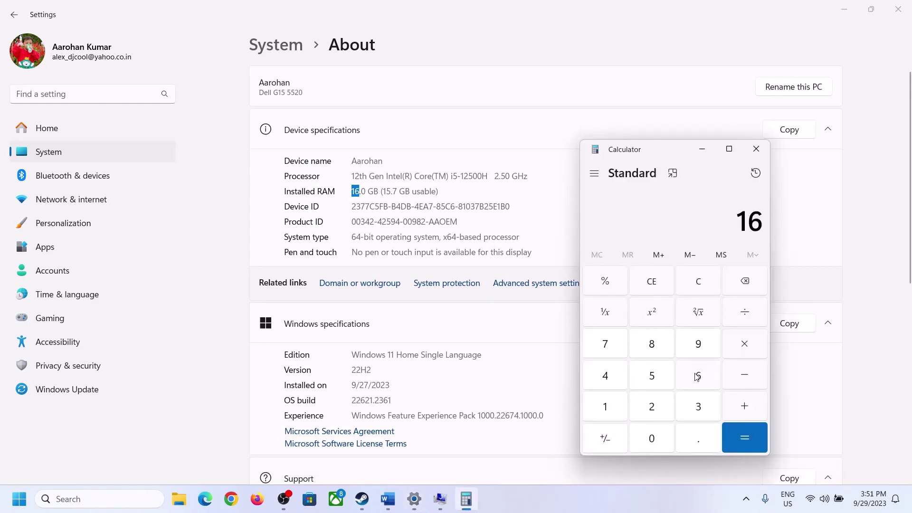
click(742, 345)
click(612, 402)
click(646, 436)
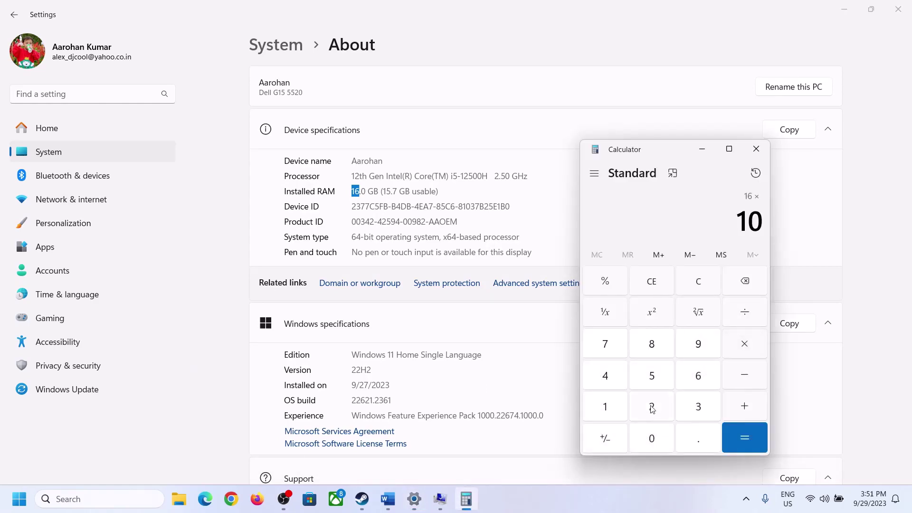
click(653, 407)
click(608, 379)
click(738, 444)
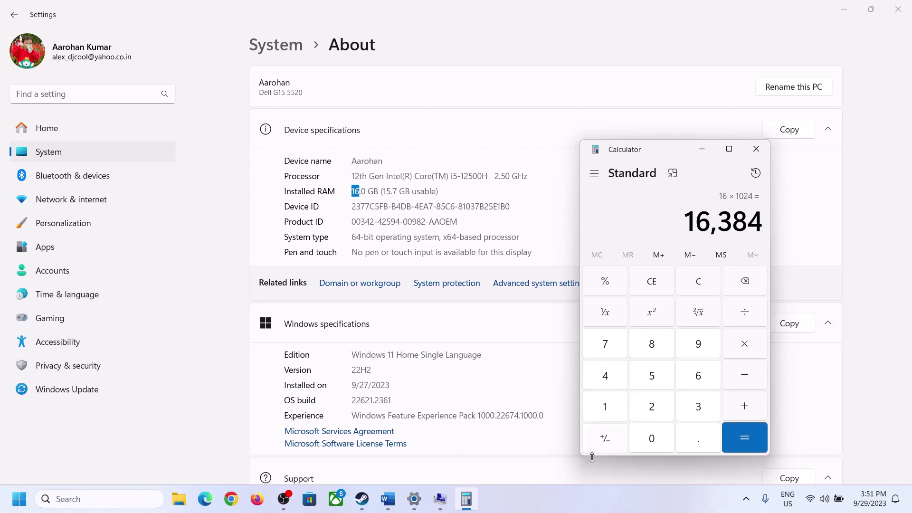
Check the "3 X Total Ram" maximum size formula in the Word notes and return to Calculator
click(388, 498)
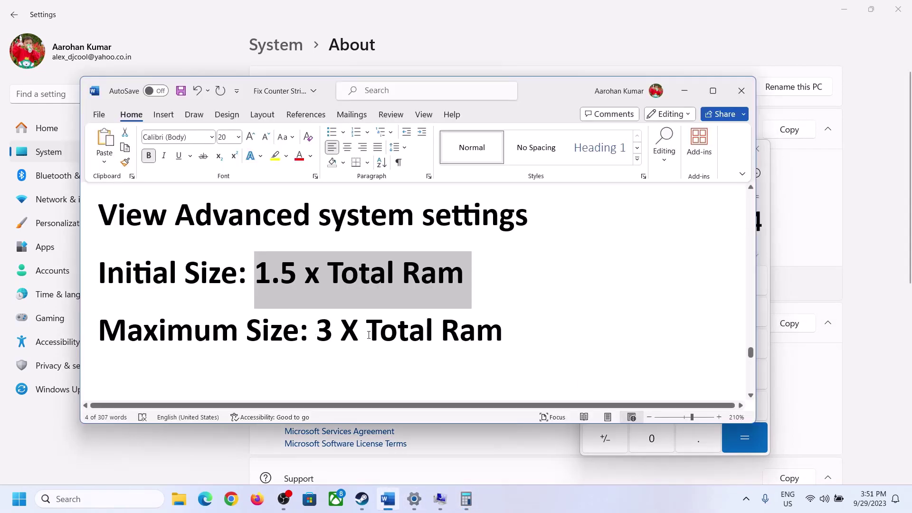
click(465, 498)
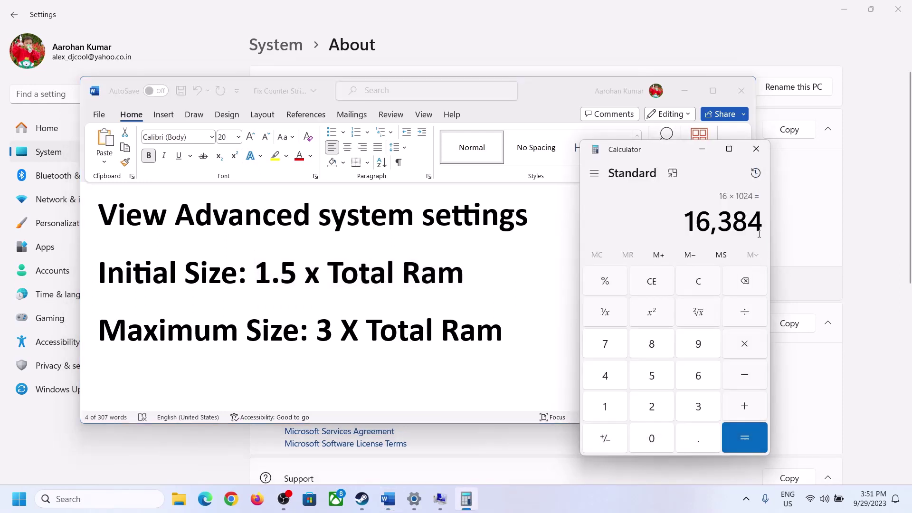